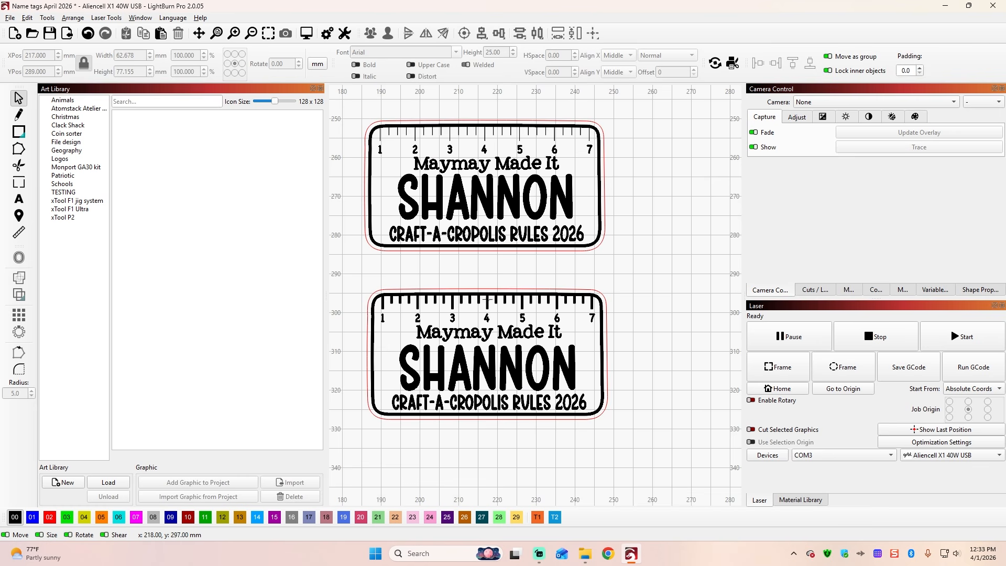
# Delete the engraved artwork of the upper name tag, leaving its red cut outline in place.
pyautogui.scroll(-3, 536, 298)
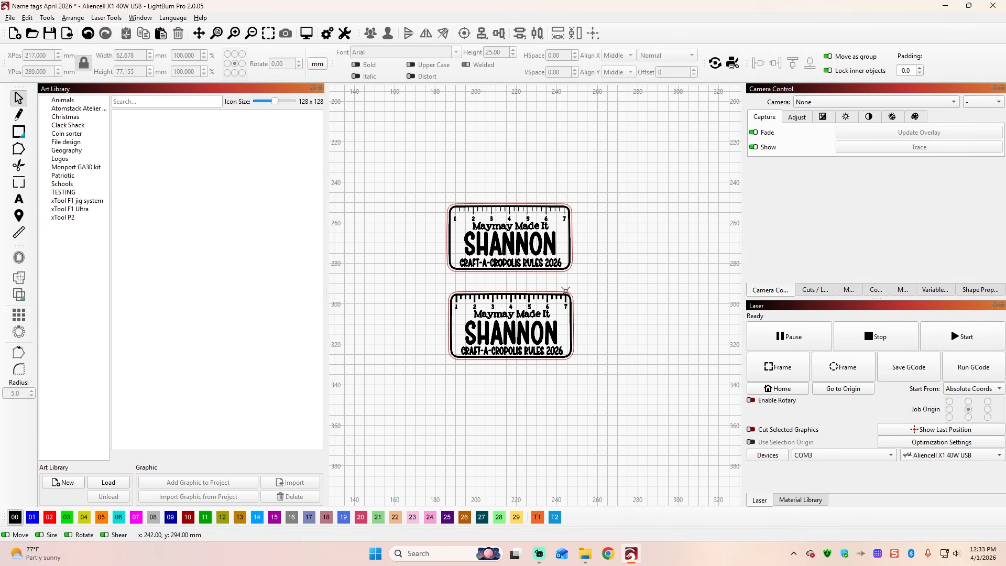
pyautogui.moveTo(413, 189); pyautogui.dragTo(660, 288)
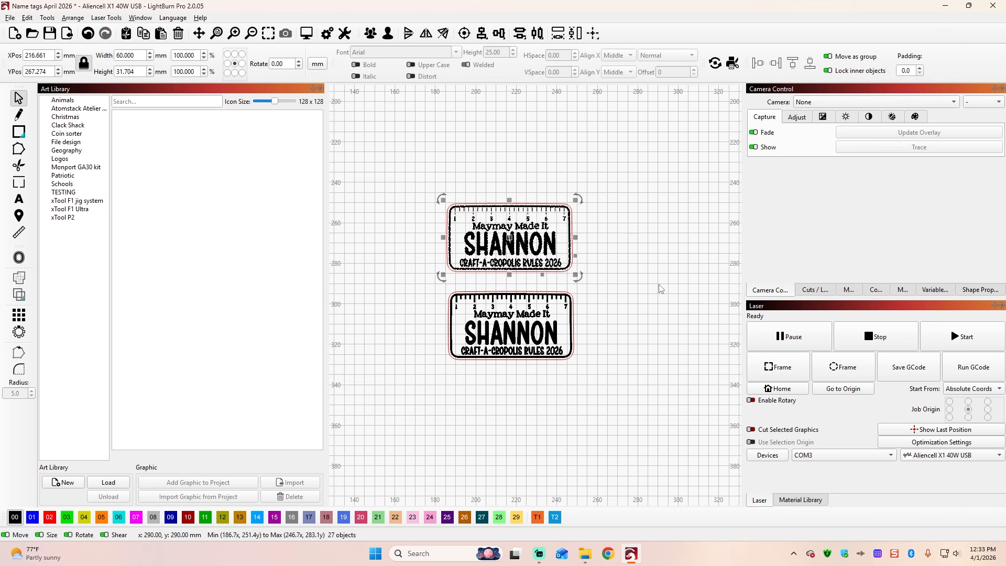
pyautogui.press('Delete')
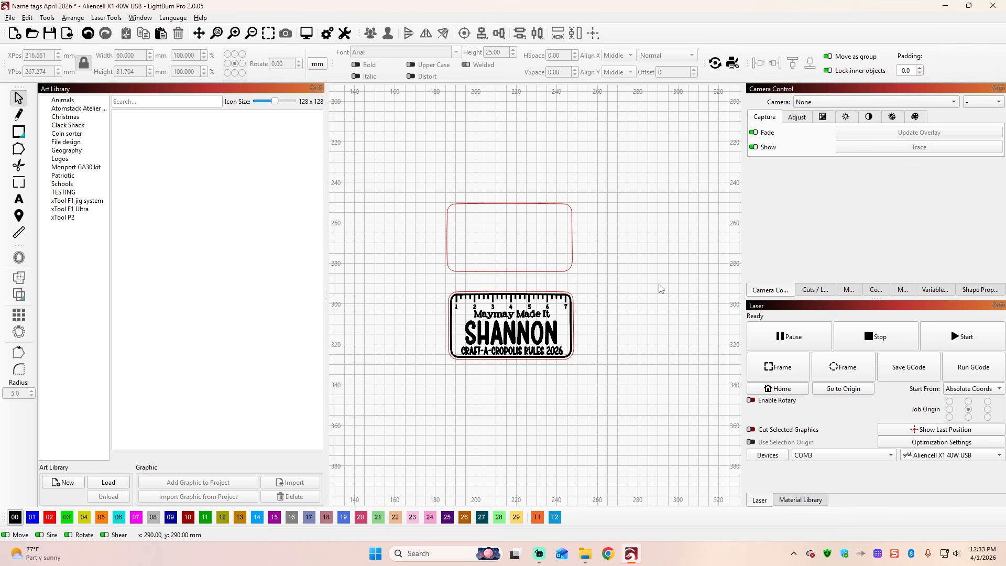
# Ungroup the two red tag outlines and delete the upper, empty one.
pyautogui.click(571, 223)
pyautogui.rightClick(572, 221)
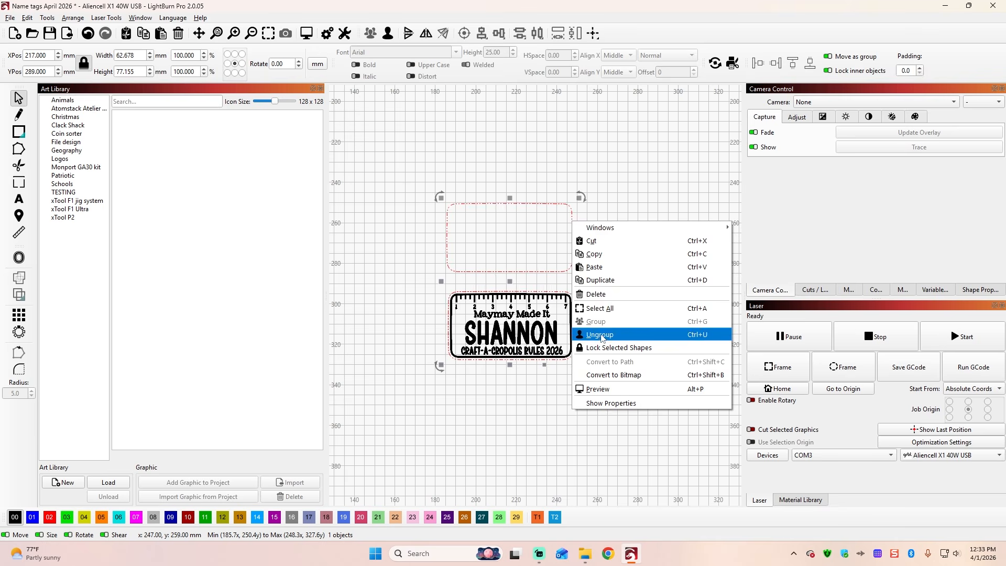
pyautogui.click(600, 335)
pyautogui.click(614, 231)
pyautogui.click(571, 226)
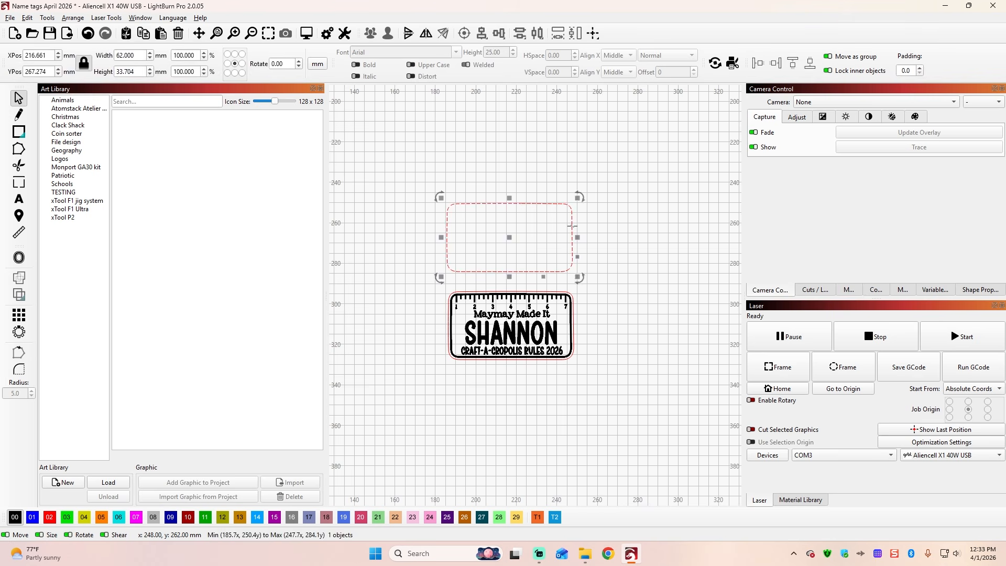
pyautogui.press('Delete')
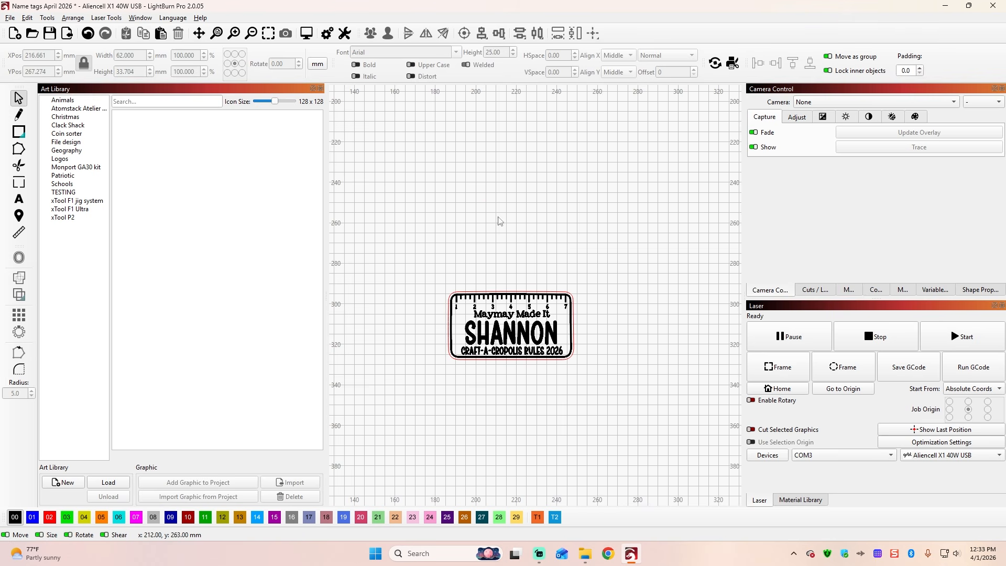
# Move the whole remaining name tag into the lower-left corner of the work area, centred at about X 41, Y 446 mm.
pyautogui.scroll(-4, 616, 283)
pyautogui.moveTo(506, 263); pyautogui.dragTo(687, 376)
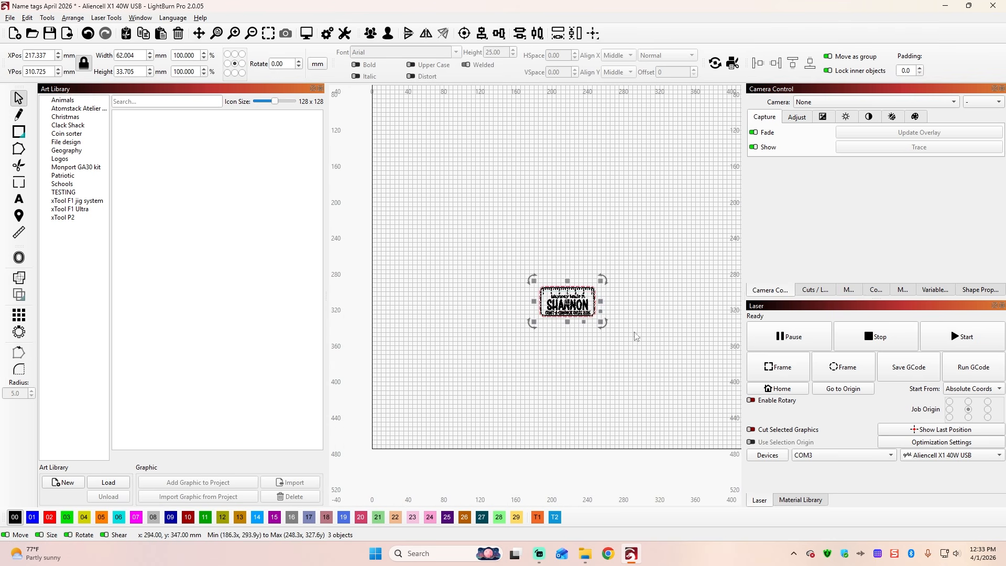
pyautogui.moveTo(571, 301); pyautogui.dragTo(412, 422)
pyautogui.scroll(-1, 410, 440)
pyautogui.scroll(5, 409, 447)
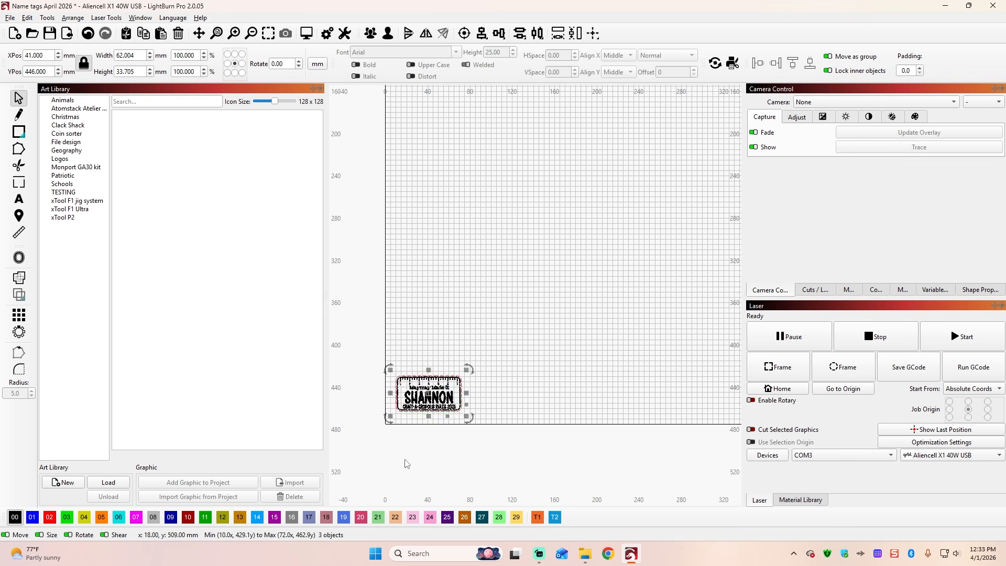
pyautogui.scroll(3, 466, 445)
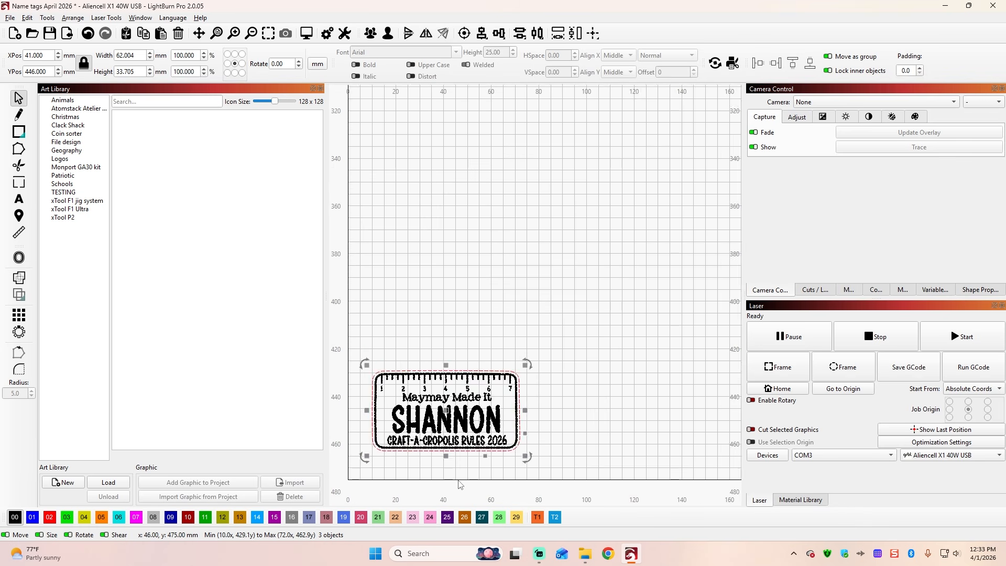
pyautogui.click(499, 283)
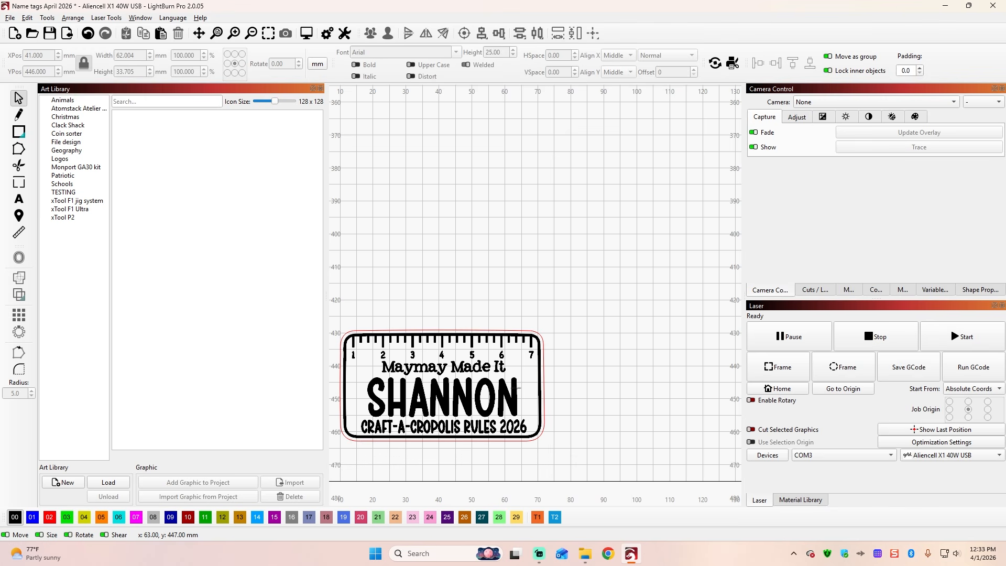
# Load the CSV file "Name Tags Aprill 2026" as the variable text source.
pyautogui.click(512, 389)
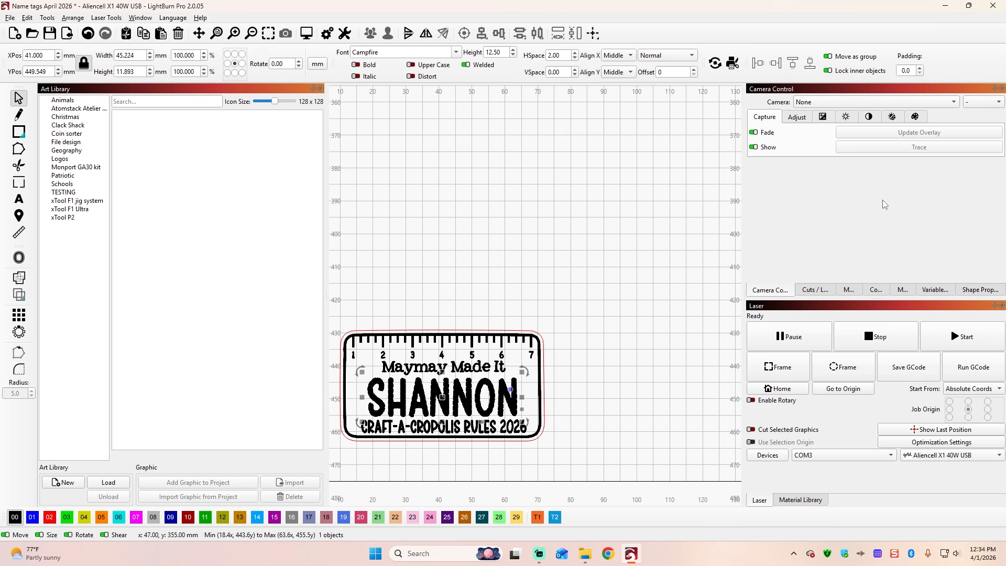
pyautogui.click(935, 289)
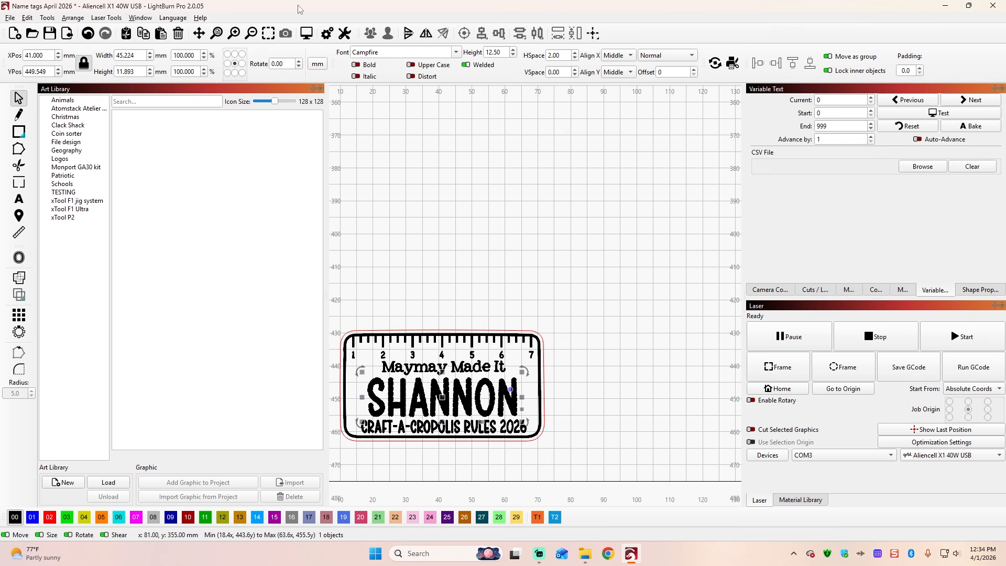
pyautogui.click(147, 20)
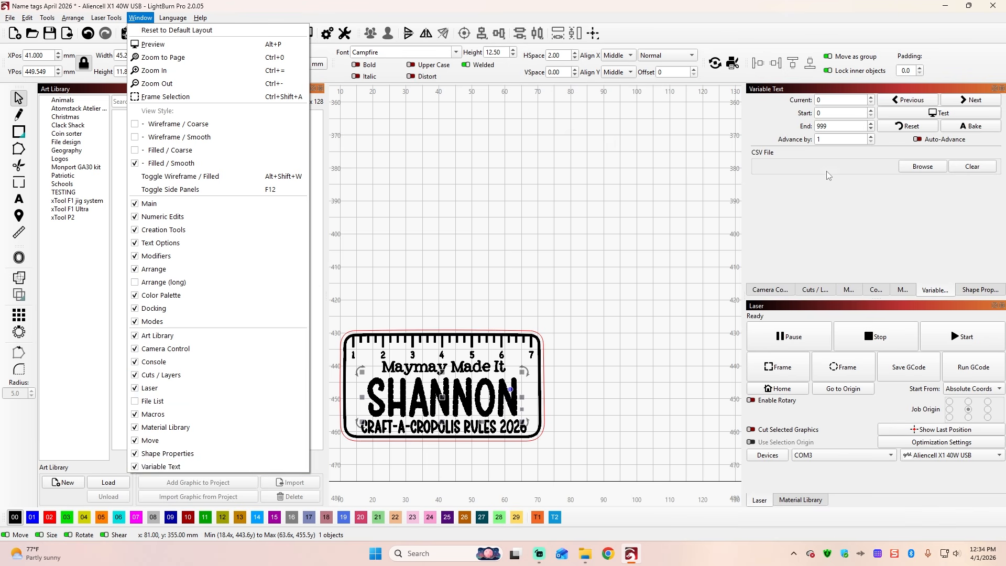
pyautogui.click(921, 205)
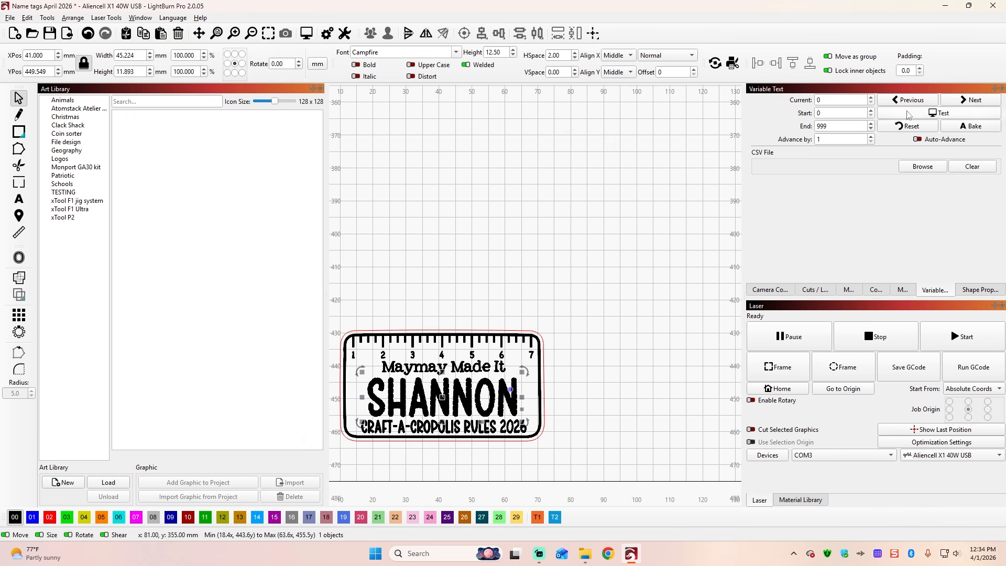
pyautogui.click(923, 166)
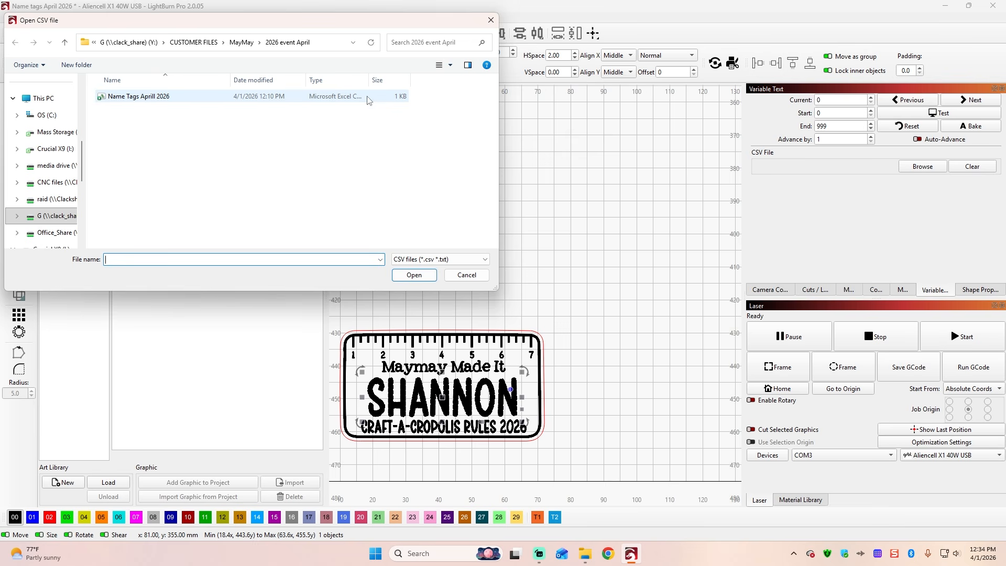
pyautogui.click(156, 99)
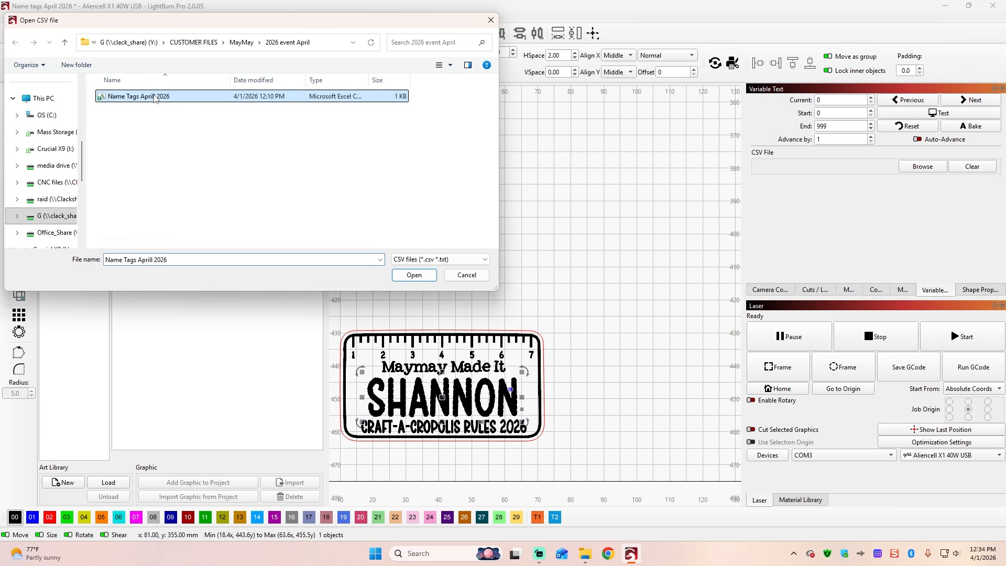
pyautogui.click(413, 274)
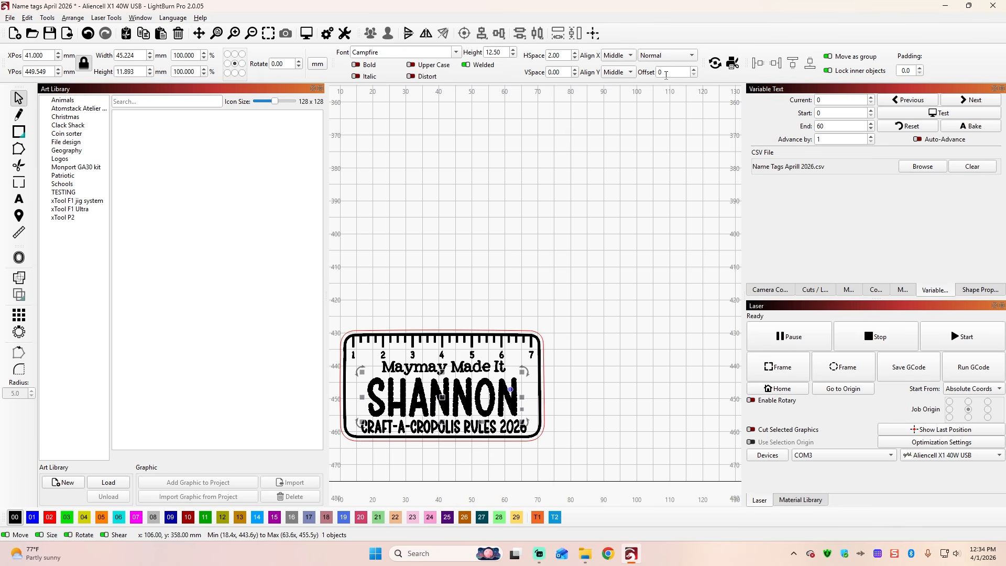
# Set the tag's large name text to Merge/CSV mode and replace its wording with %0.
pyautogui.click(691, 56)
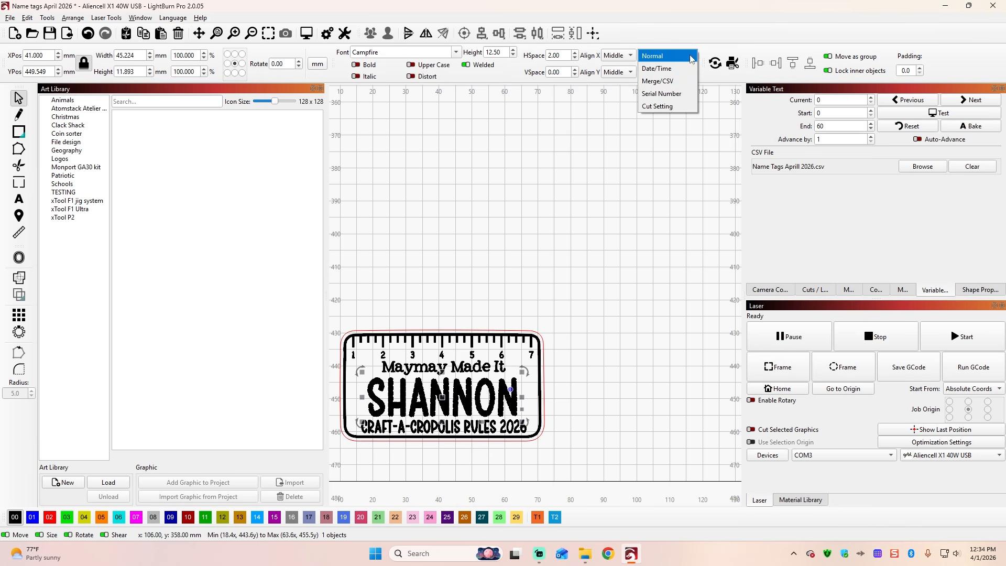
pyautogui.click(656, 82)
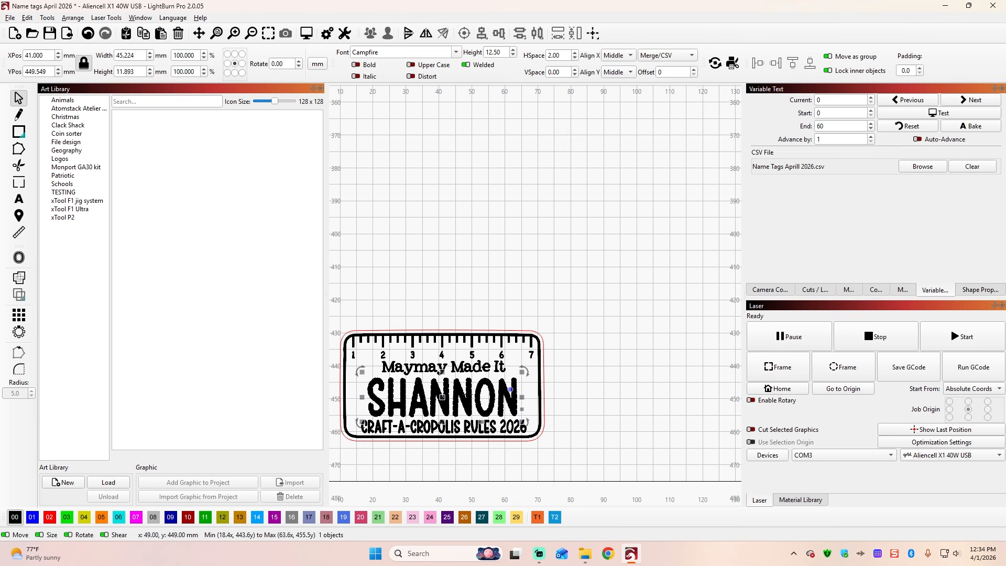
pyautogui.doubleClick(466, 390)
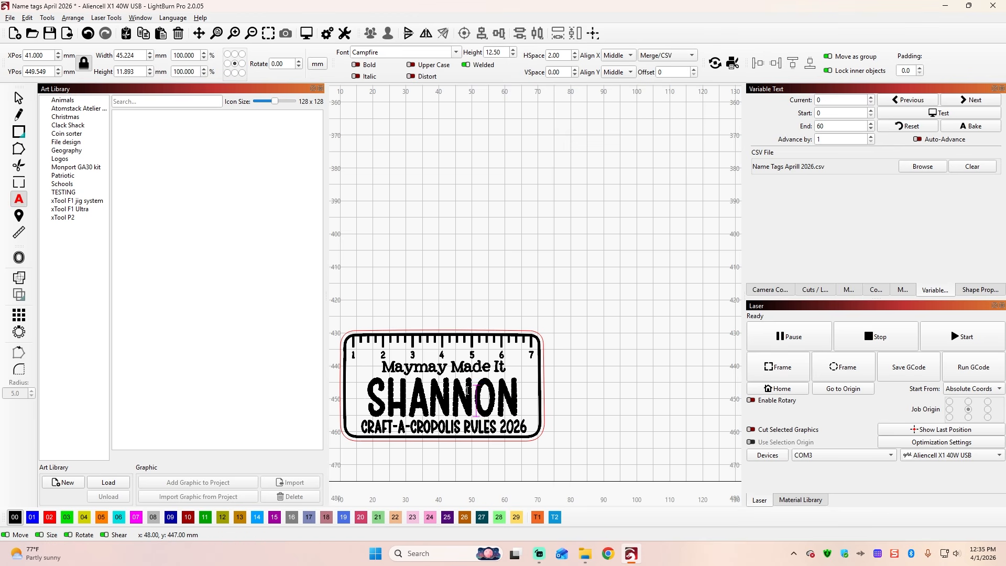
pyautogui.press('BackSpace')
pyautogui.press('BackSpace')
pyautogui.press('BackSpace')
pyautogui.press('BackSpace')
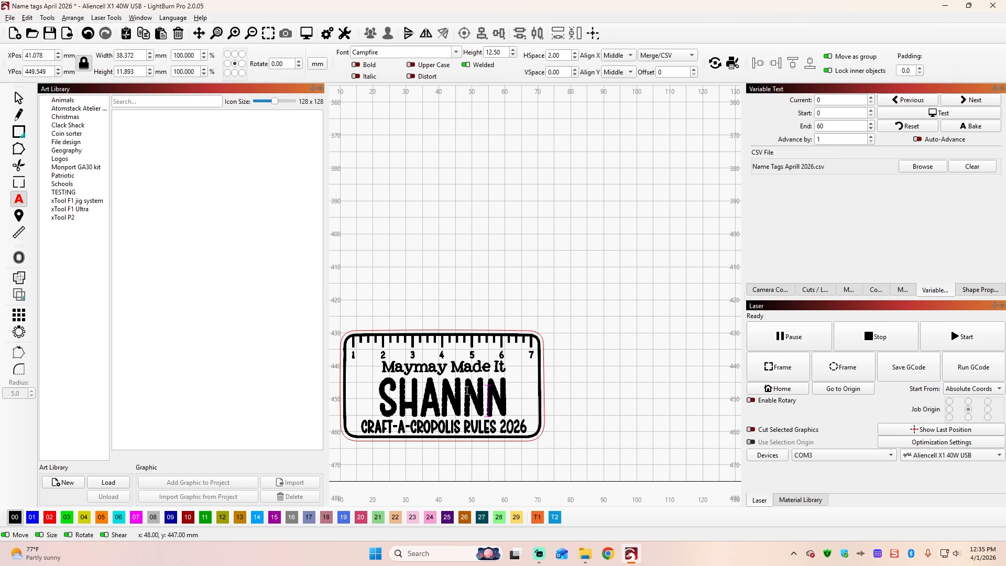
pyautogui.press('BackSpace')
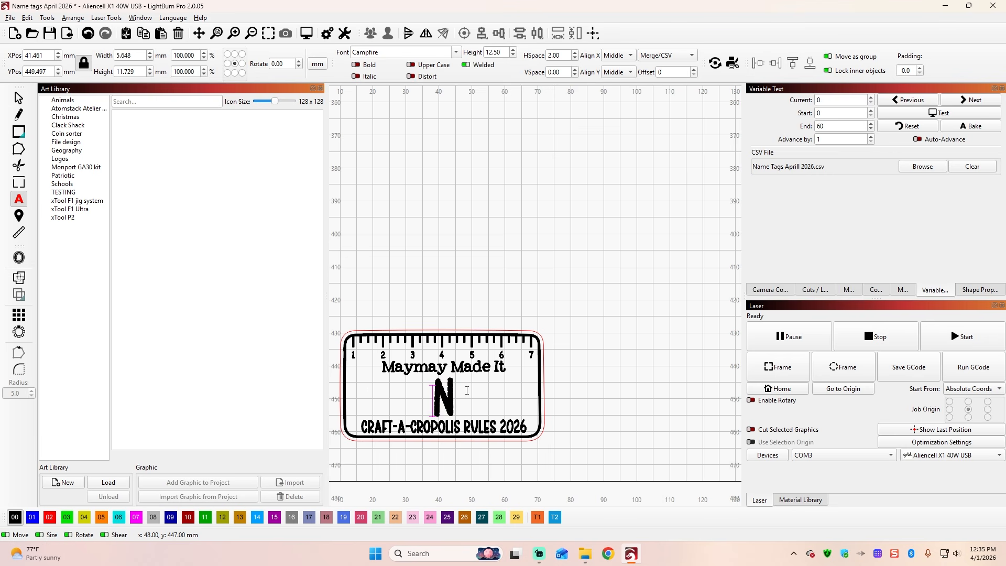
pyautogui.write('%')
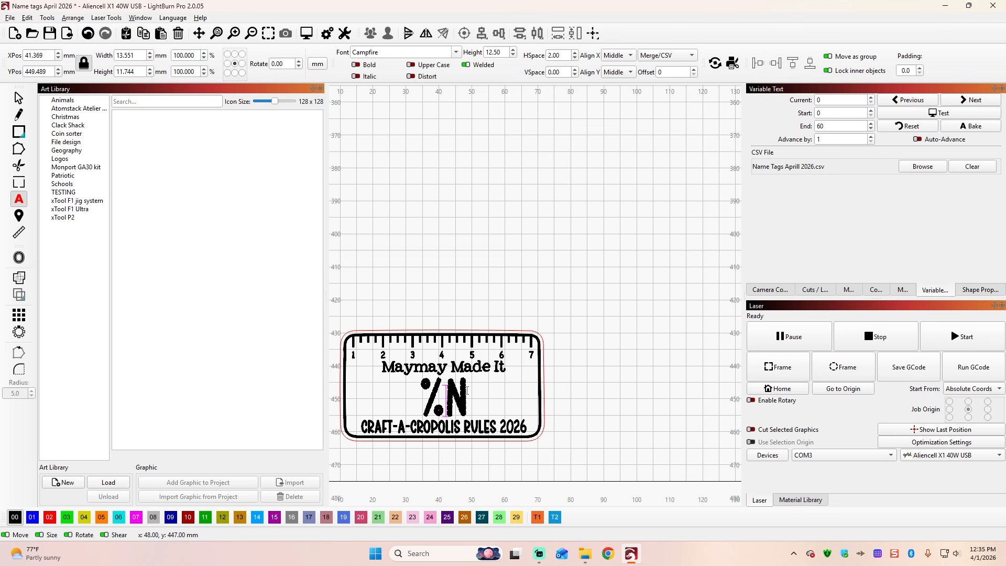
pyautogui.press('BackSpace')
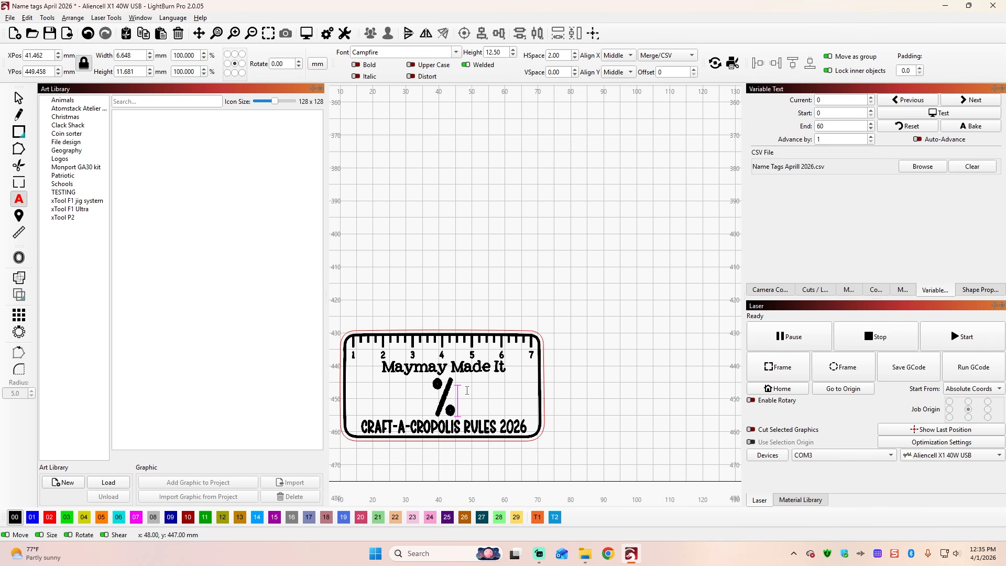
pyautogui.write('0')
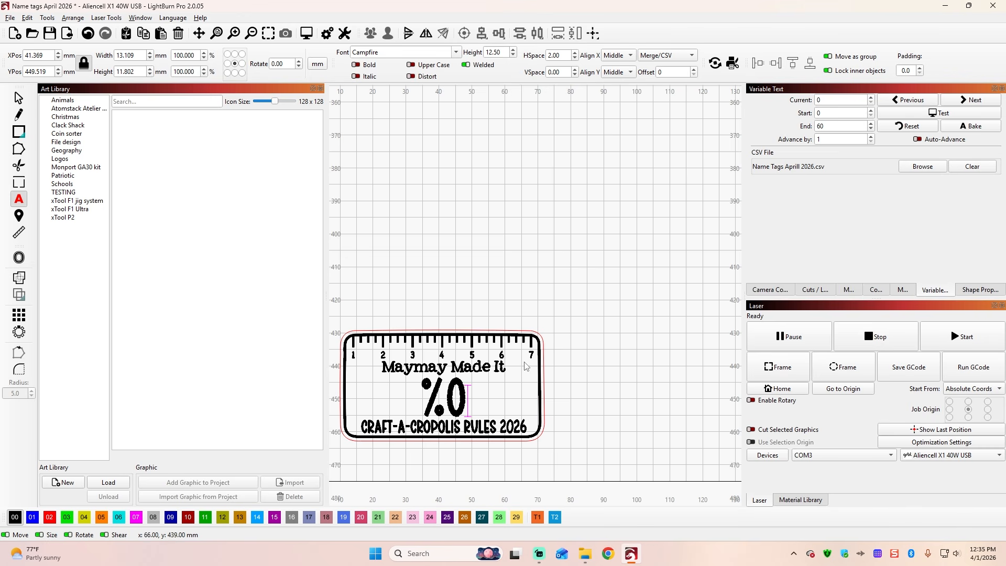
# Test the variable text by toggling the tag between the %0 placeholder and the CSV name.
pyautogui.click(933, 116)
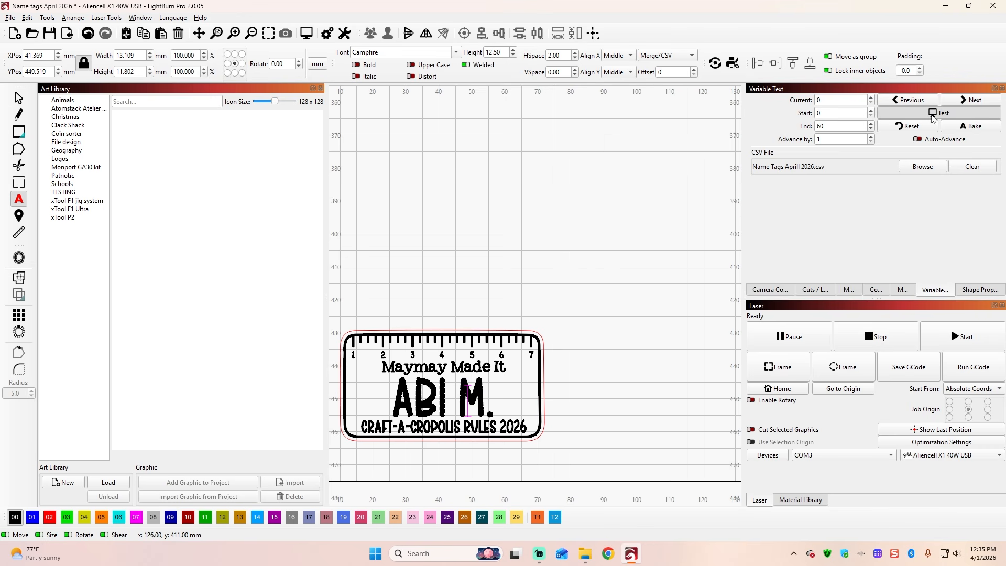
pyautogui.click(933, 116)
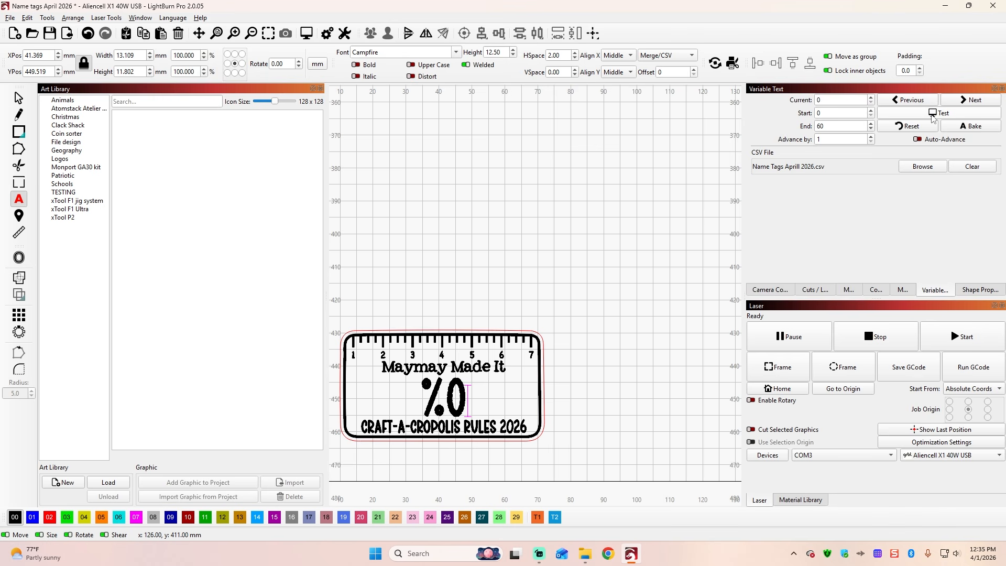
pyautogui.click(933, 116)
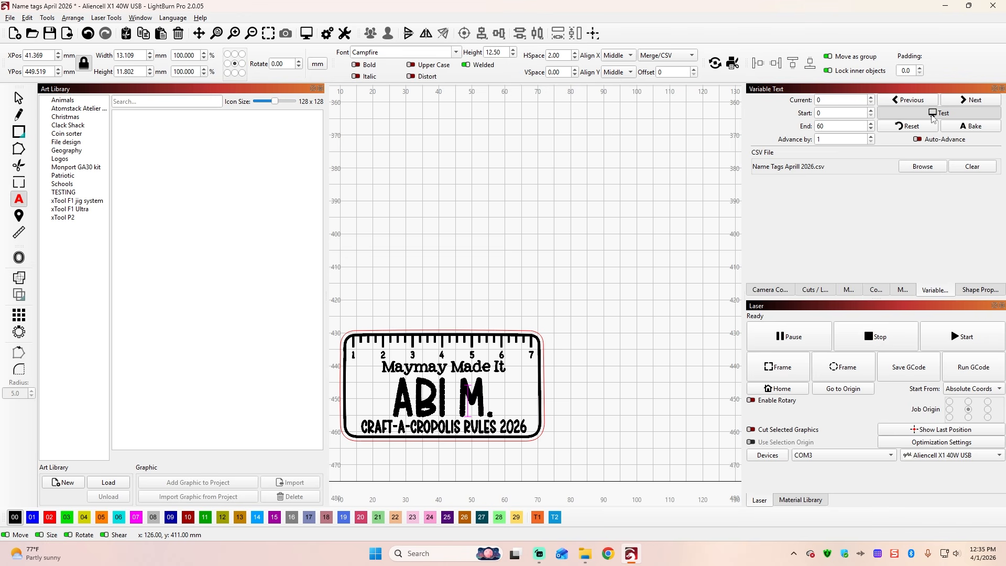
pyautogui.click(933, 116)
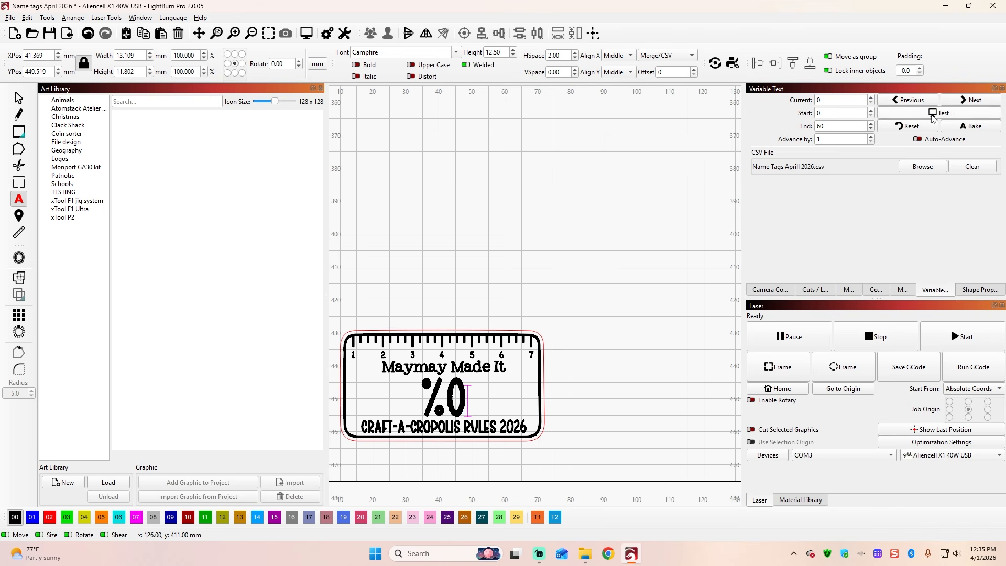
pyautogui.click(933, 116)
pyautogui.click(933, 115)
# Centre the large %0 text horizontally within the red outer tag outline using Align V-Center.
pyautogui.scroll(-1, 542, 338)
pyautogui.scroll(-3, 542, 338)
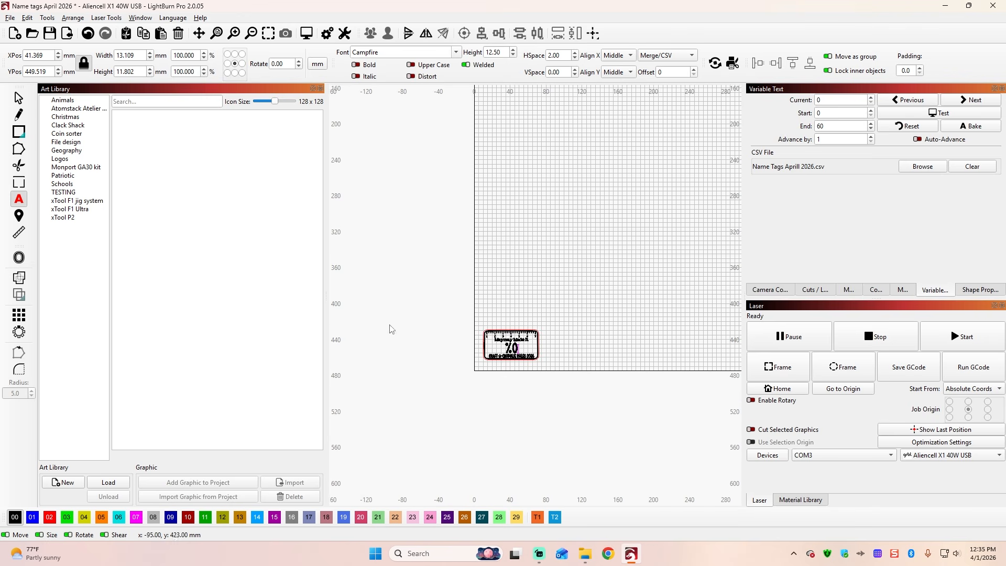
pyautogui.click(19, 98)
pyautogui.click(500, 245)
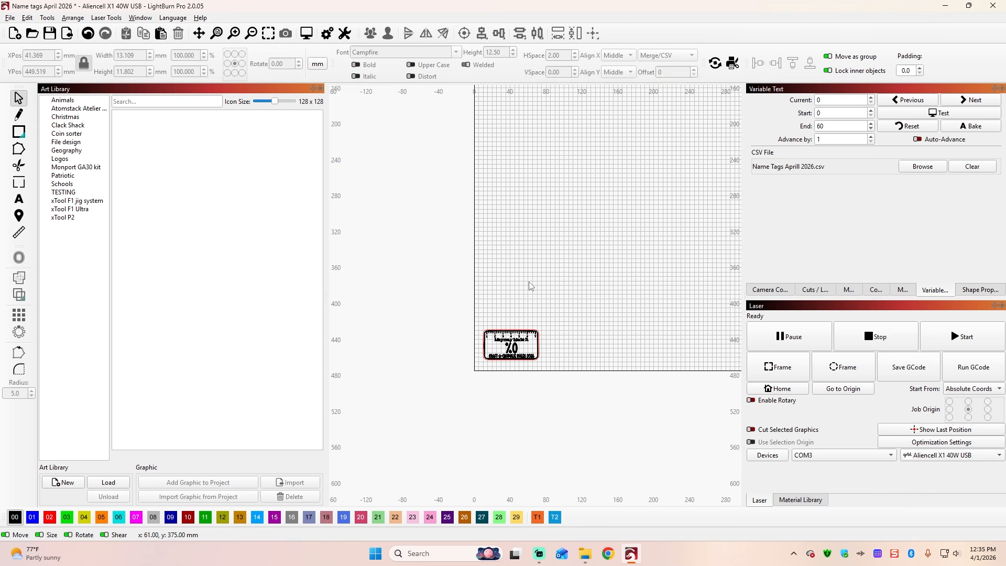
pyautogui.scroll(3, 497, 355)
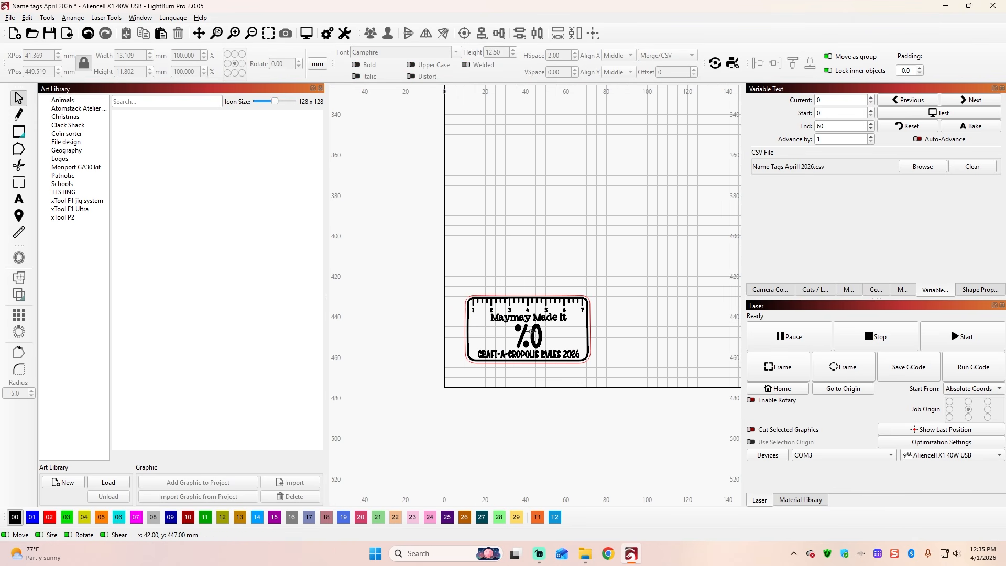
pyautogui.click(532, 331)
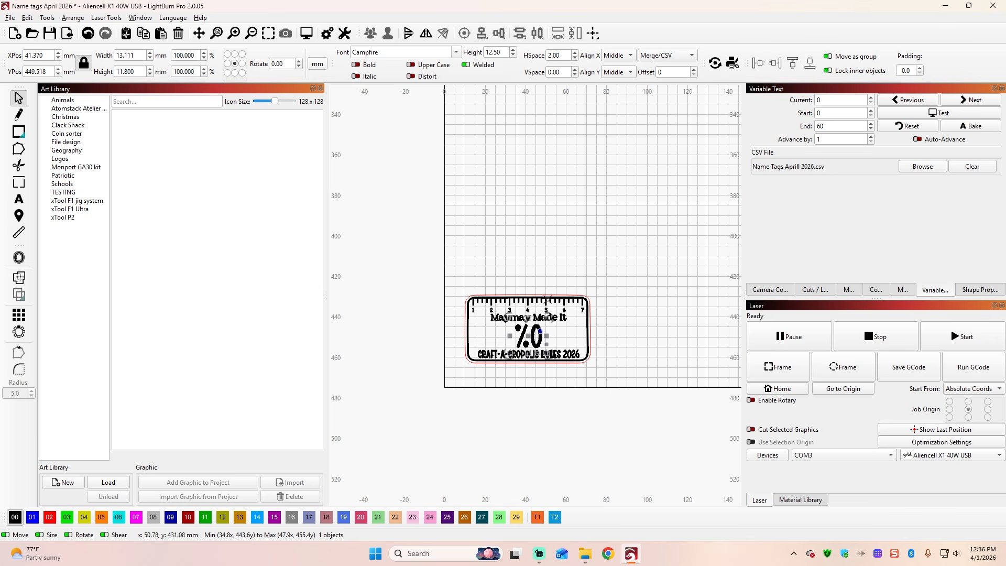
pyautogui.scroll(3, 548, 298)
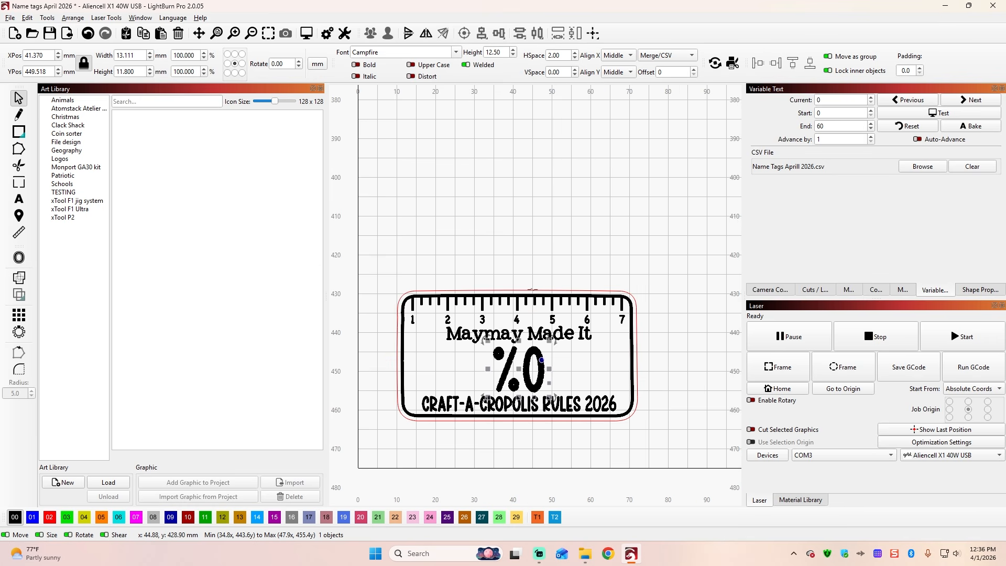
pyautogui.scroll(3, 531, 288)
pyautogui.click(531, 290)
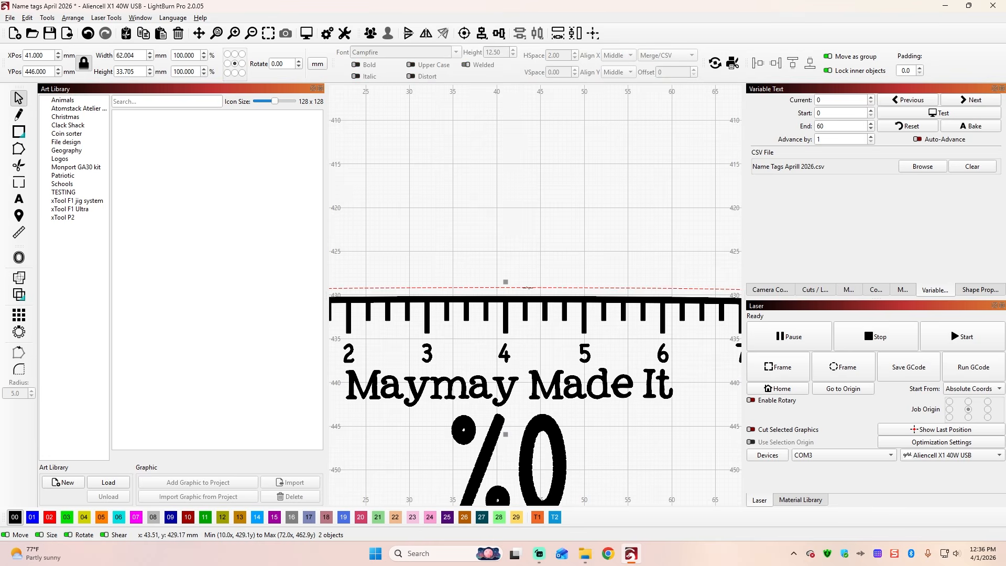
pyautogui.scroll(-4, 531, 289)
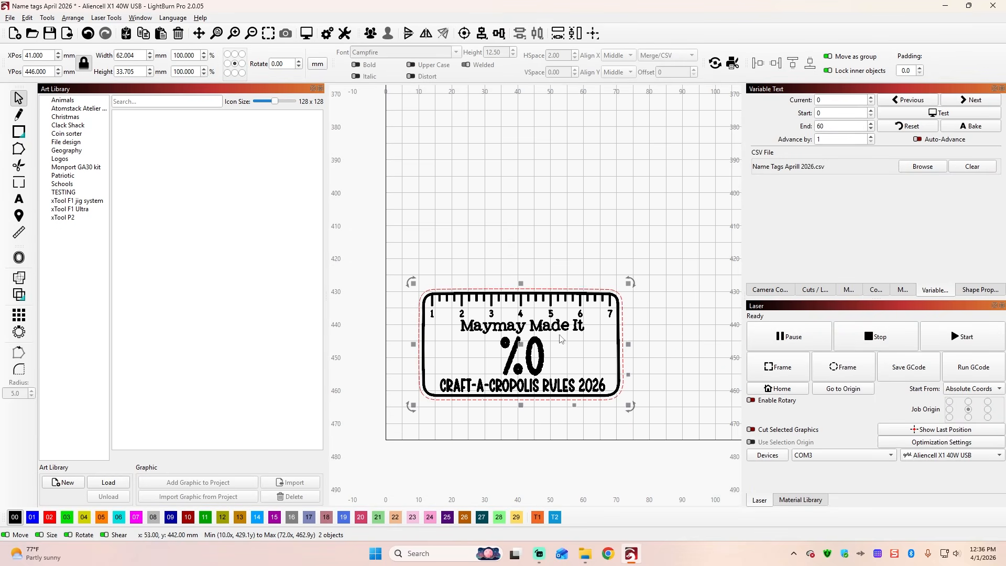
pyautogui.click(482, 34)
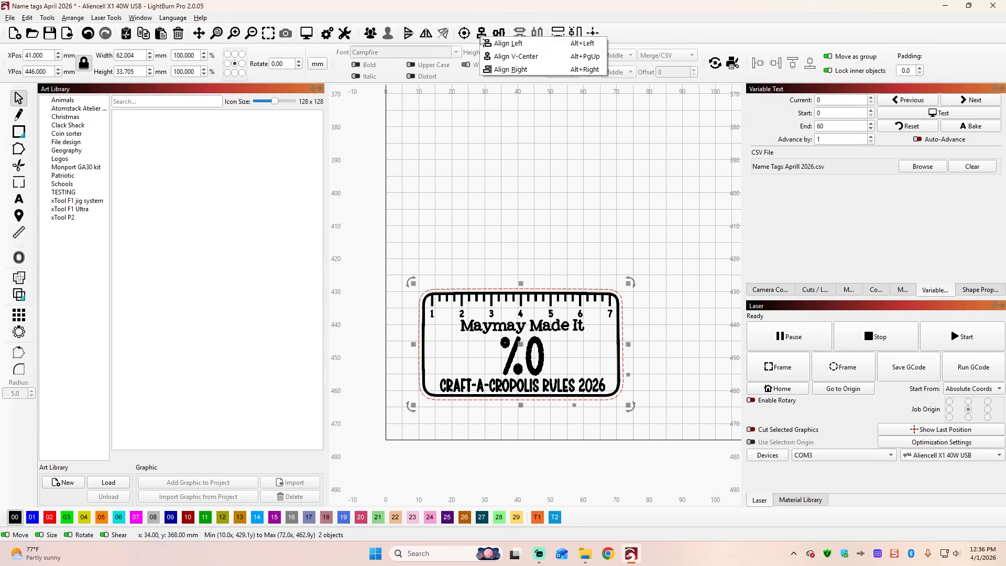
pyautogui.click(509, 57)
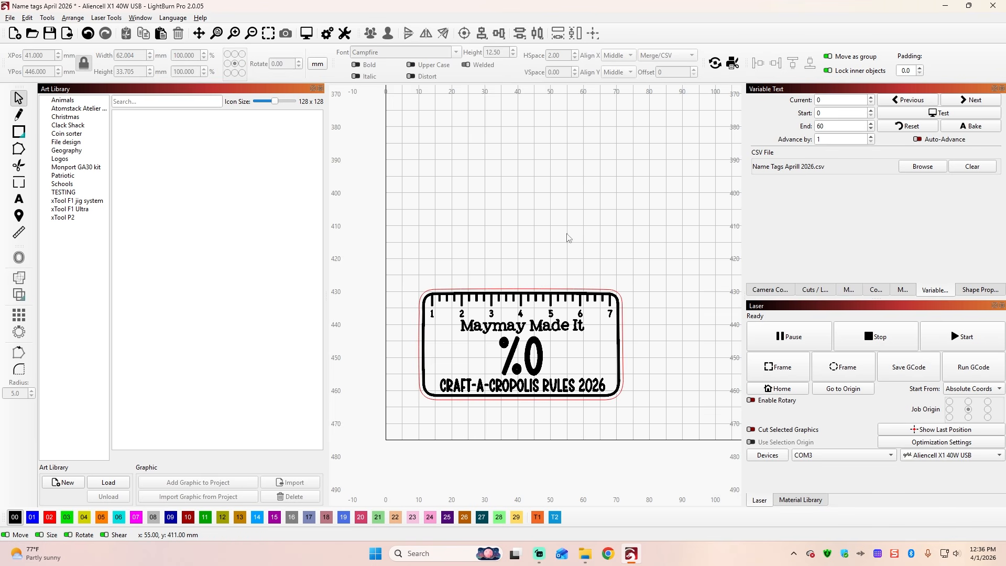
# Group the tag's outline, ruler artwork and %0 text into a single object.
pyautogui.scroll(-8, 568, 238)
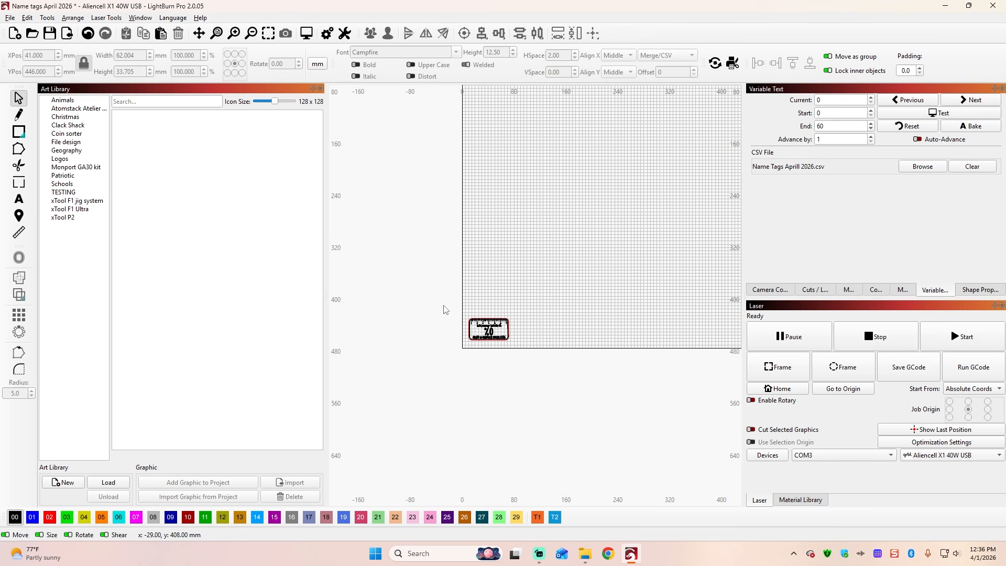
pyautogui.moveTo(443, 306); pyautogui.dragTo(580, 389)
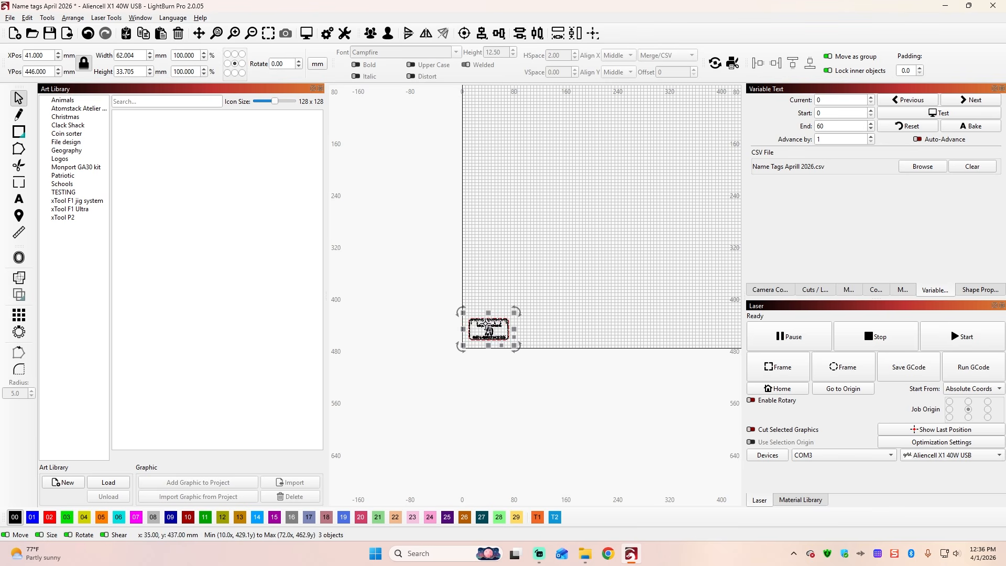
pyautogui.rightClick(488, 328)
pyautogui.click(523, 428)
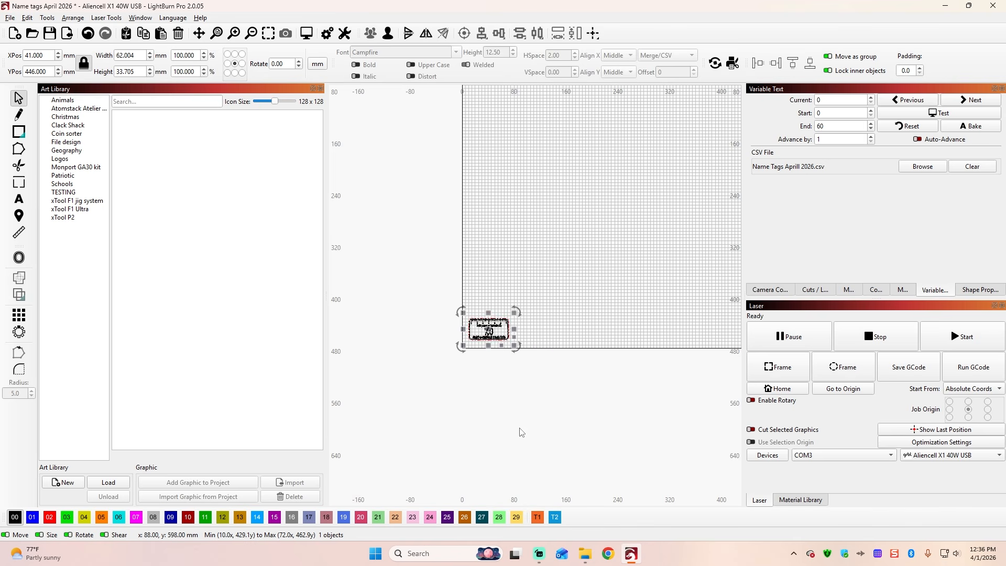
pyautogui.click(436, 292)
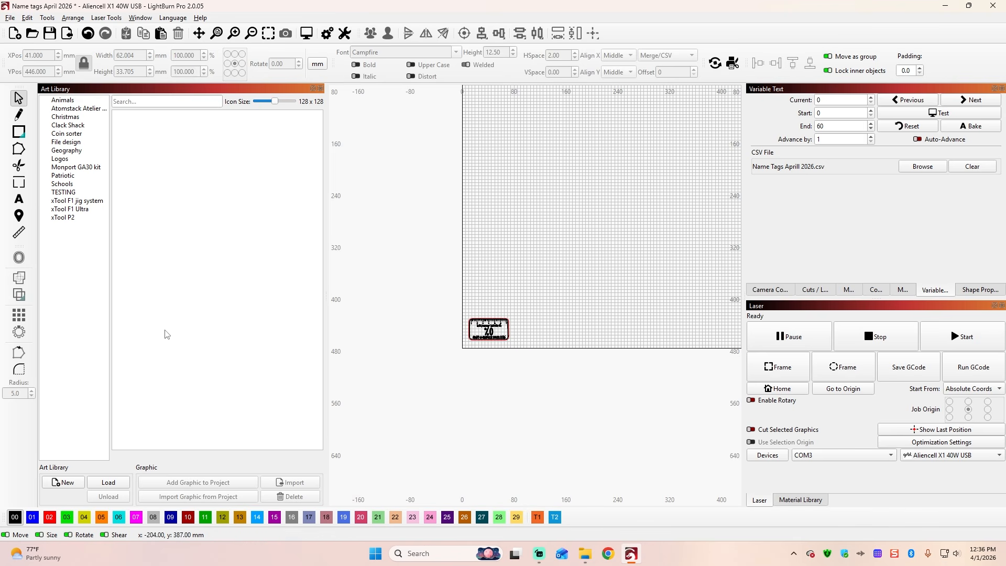
# Start a grid array of the grouped name tag with X and Y spacing set to 3 mm.
pyautogui.moveTo(422, 301); pyautogui.dragTo(552, 372)
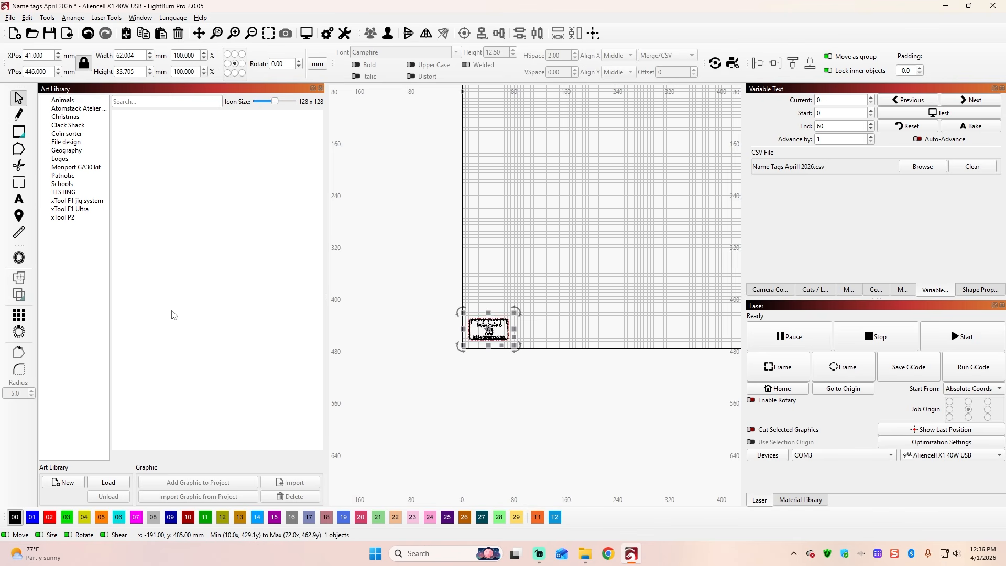
pyautogui.click(19, 316)
pyautogui.moveTo(521, 151); pyautogui.dragTo(301, 157)
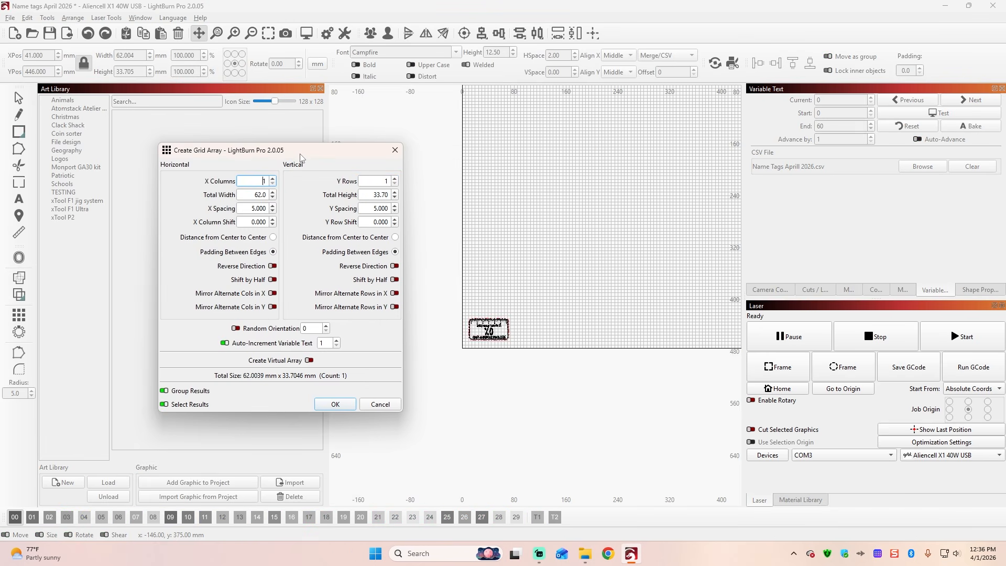
pyautogui.click(273, 211)
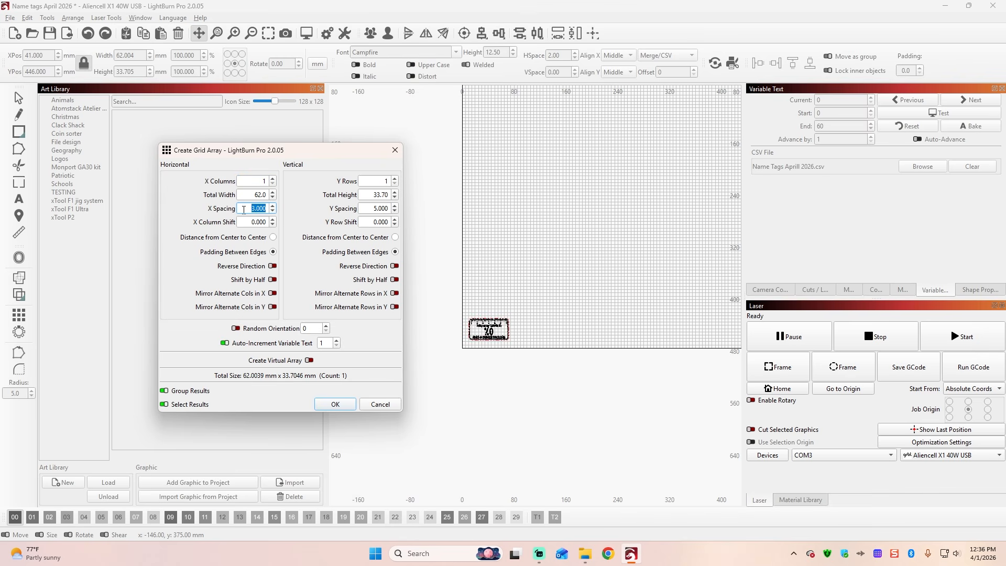
pyautogui.click(395, 212)
pyautogui.click(395, 211)
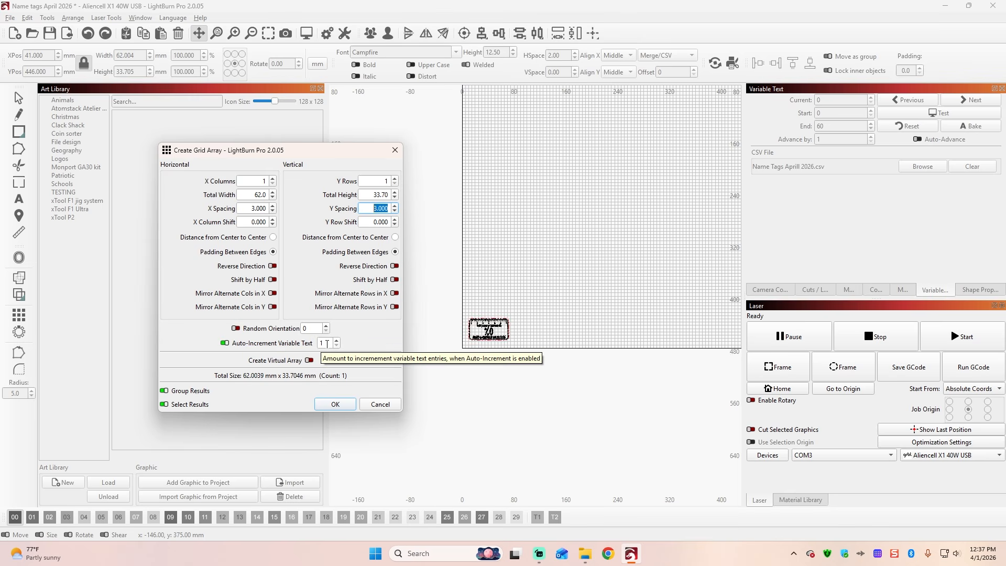
# Turn off Group Results and Select Results for the grid array.
pyautogui.click(166, 390)
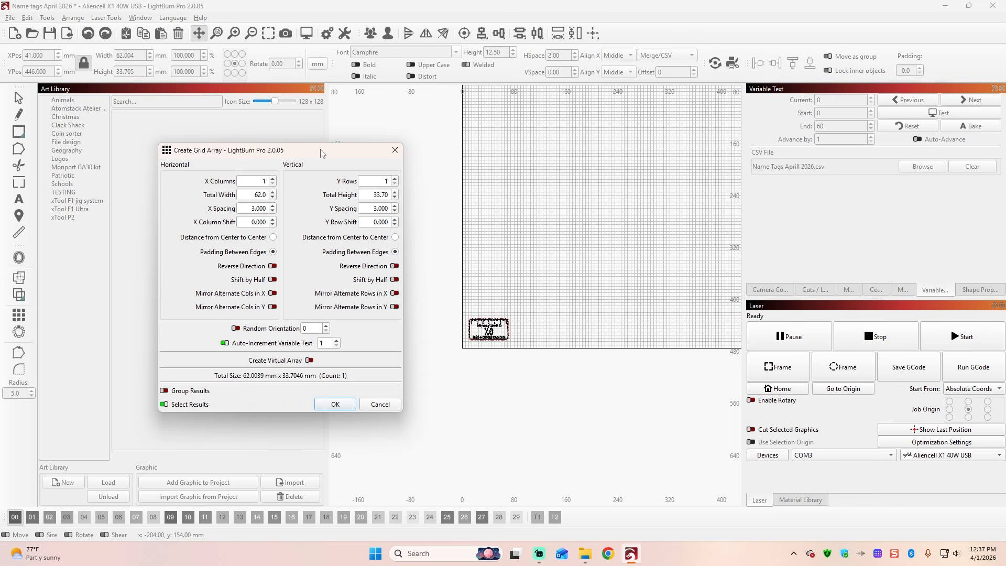
pyautogui.moveTo(321, 153); pyautogui.dragTo(230, 117)
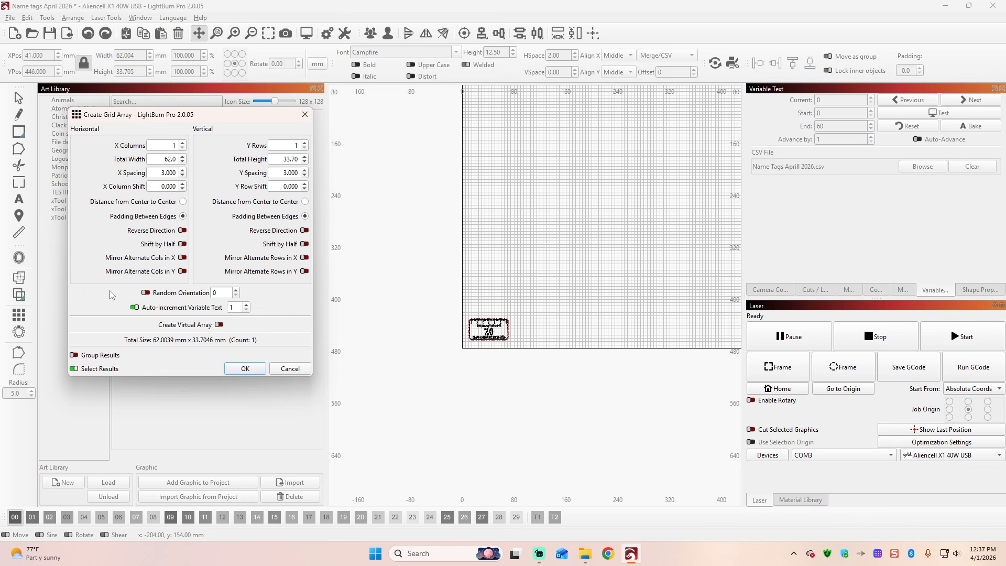
pyautogui.click(75, 369)
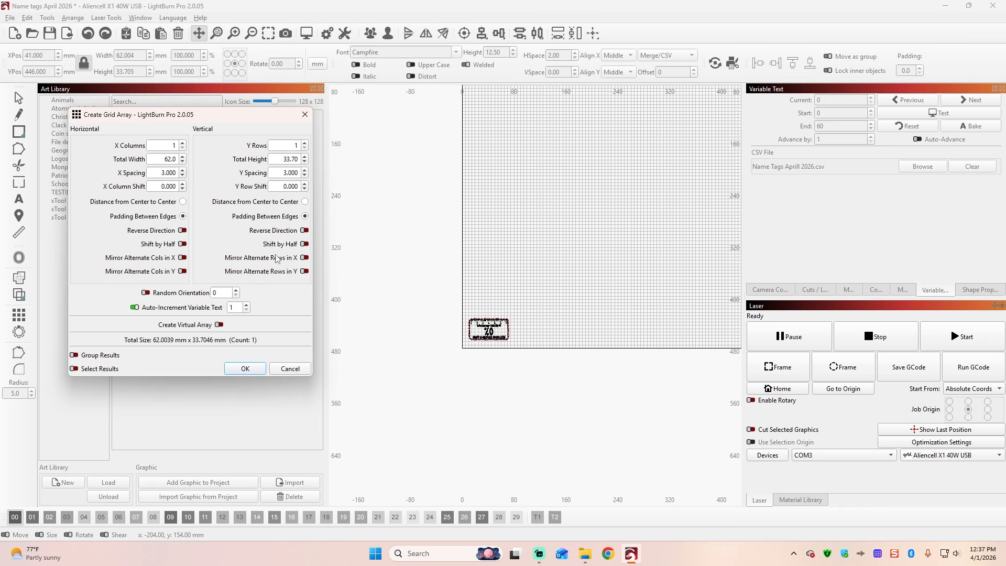
# Set the name tag array's X Columns to 8.
pyautogui.scroll(-3, 418, 314)
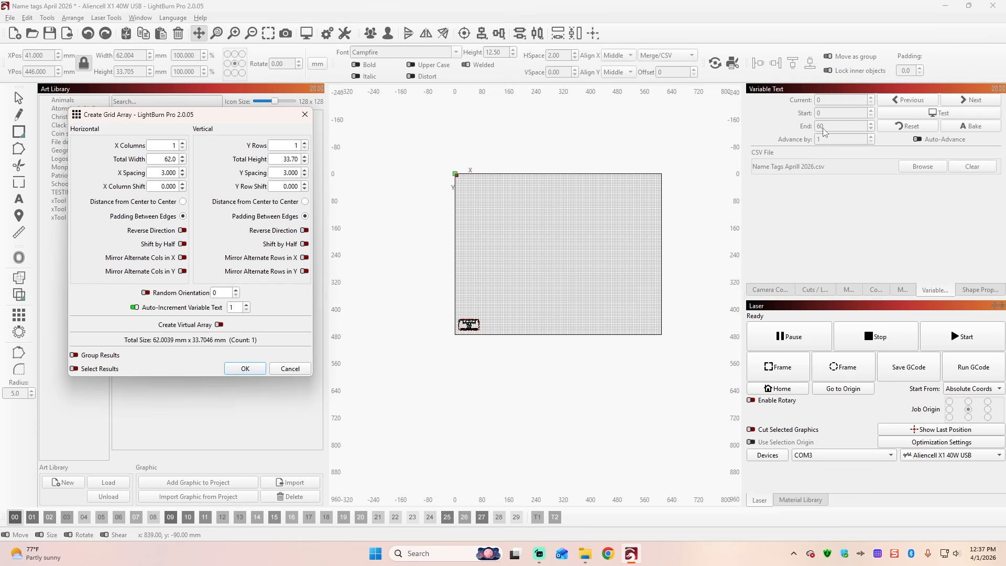
pyautogui.click(183, 143)
pyautogui.click(183, 143)
pyautogui.click(182, 143)
pyautogui.click(183, 144)
pyautogui.click(183, 144)
pyautogui.click(183, 144)
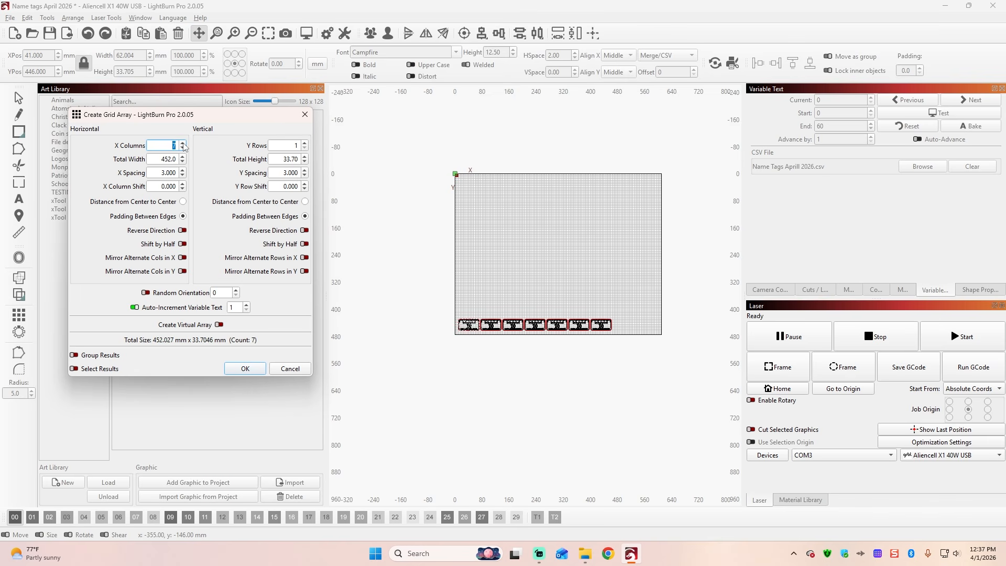
pyautogui.click(182, 144)
# Set the name tag array's Y Rows to 9.
pyautogui.click(305, 143)
pyautogui.click(305, 143)
pyautogui.click(304, 143)
pyautogui.click(304, 143)
pyautogui.click(304, 143)
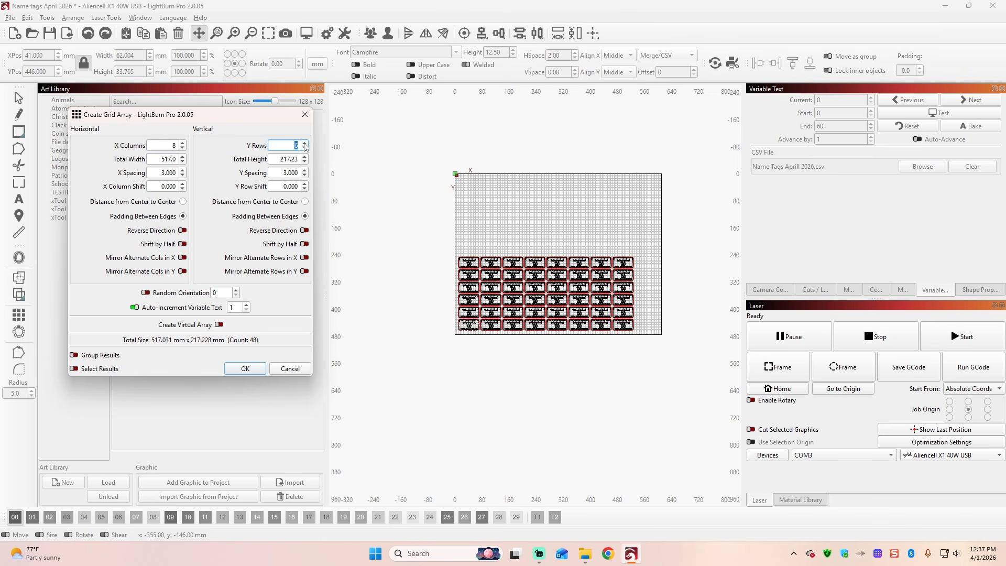
pyautogui.click(304, 143)
pyautogui.click(305, 143)
pyautogui.click(304, 143)
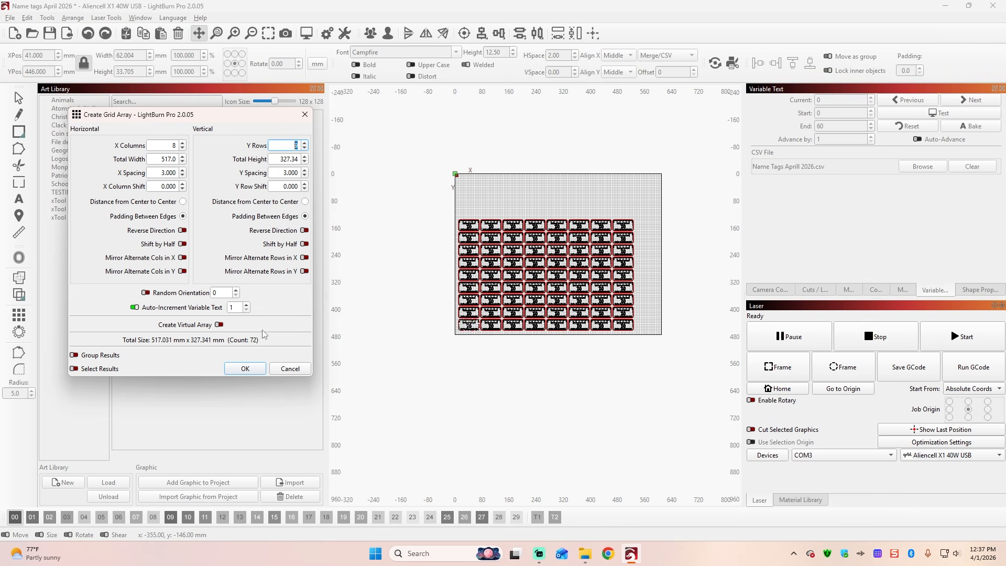
# Adjust the grid array to 7 columns by 9 rows and create the name tag copies.
pyautogui.click(305, 148)
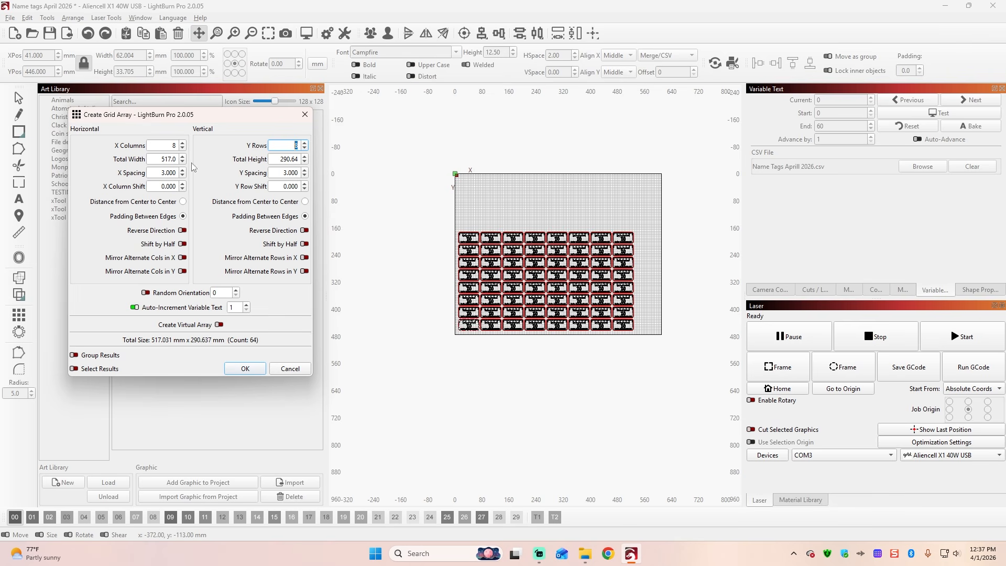
pyautogui.click(182, 149)
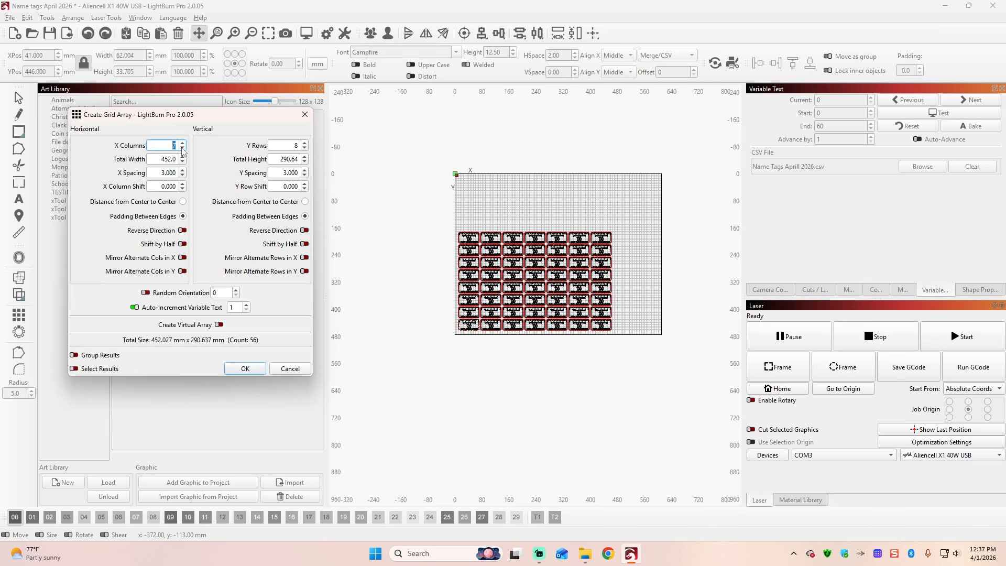
pyautogui.click(183, 151)
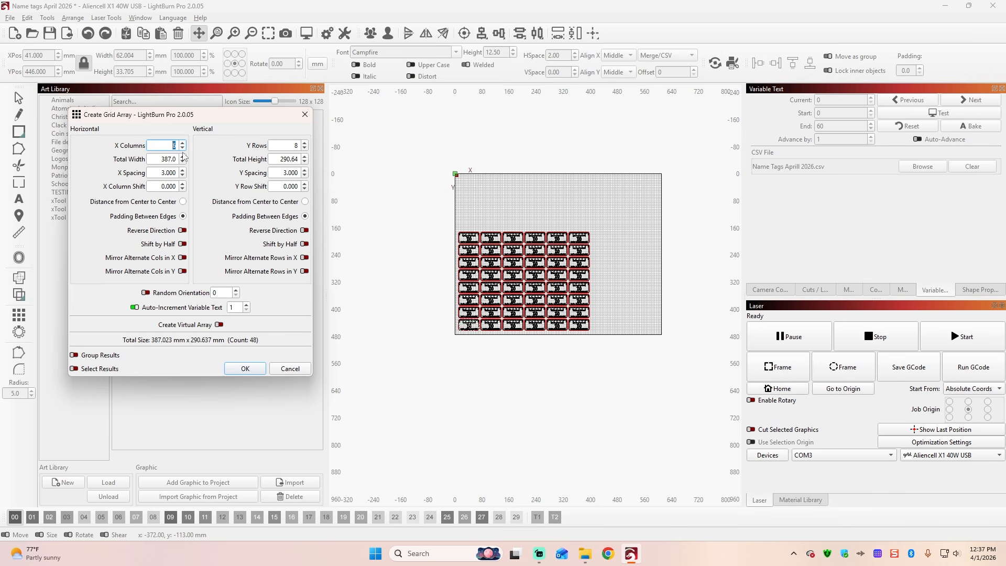
pyautogui.click(305, 144)
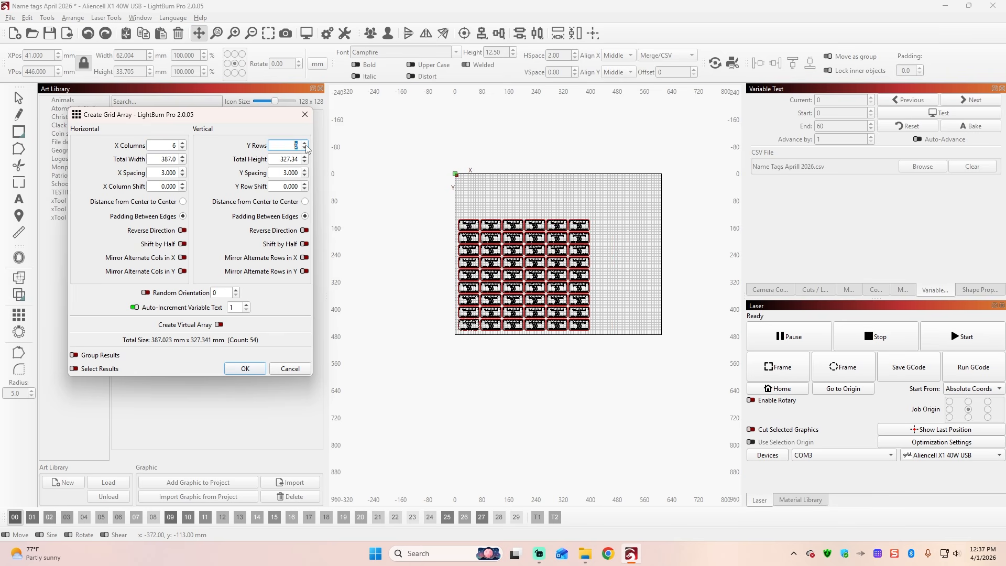
pyautogui.click(183, 143)
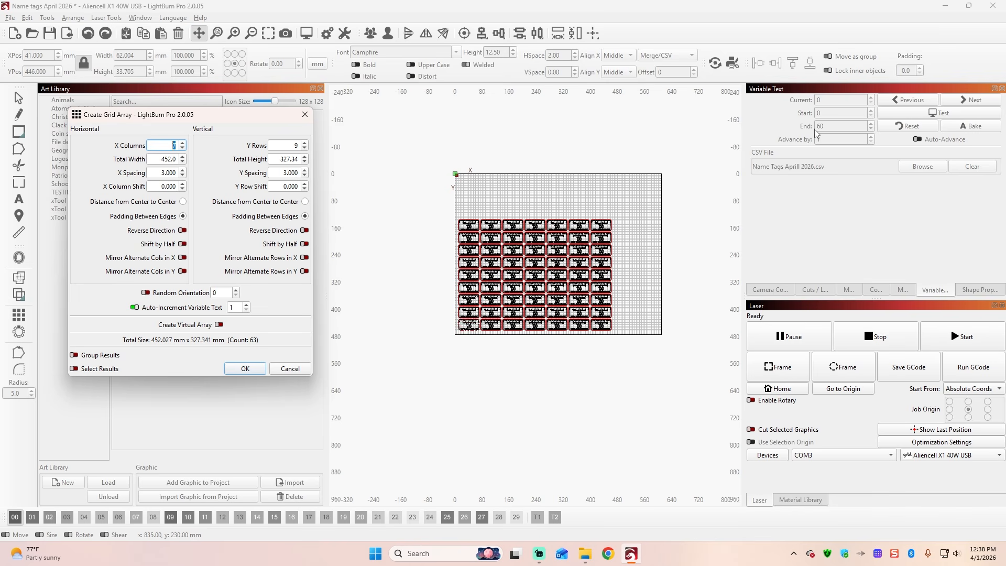
pyautogui.click(245, 368)
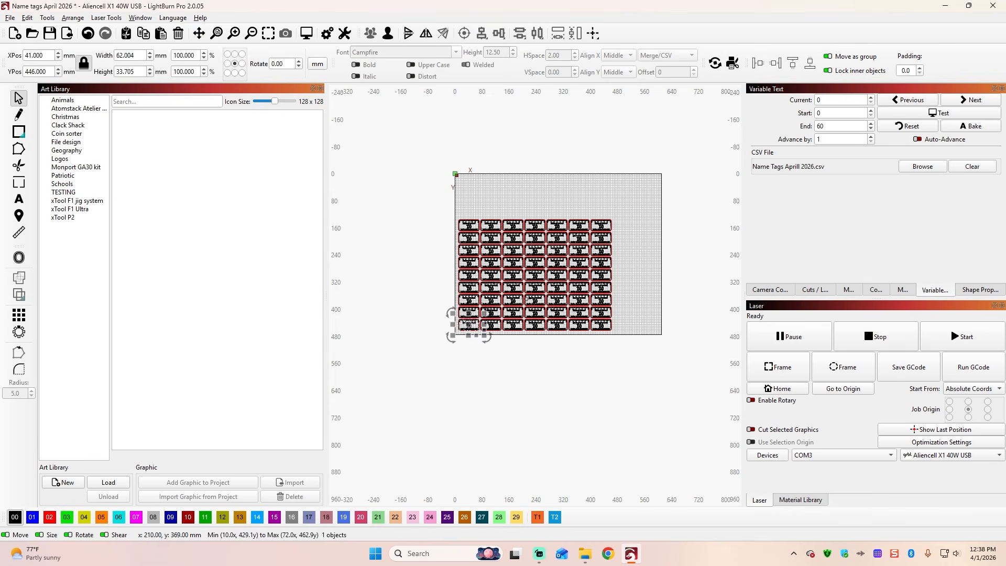
# Test the variable text across the whole tag grid, toggling between the %0 placeholders and the CSV names.
pyautogui.scroll(3, 512, 307)
pyautogui.scroll(2, 512, 307)
pyautogui.scroll(-4, 534, 311)
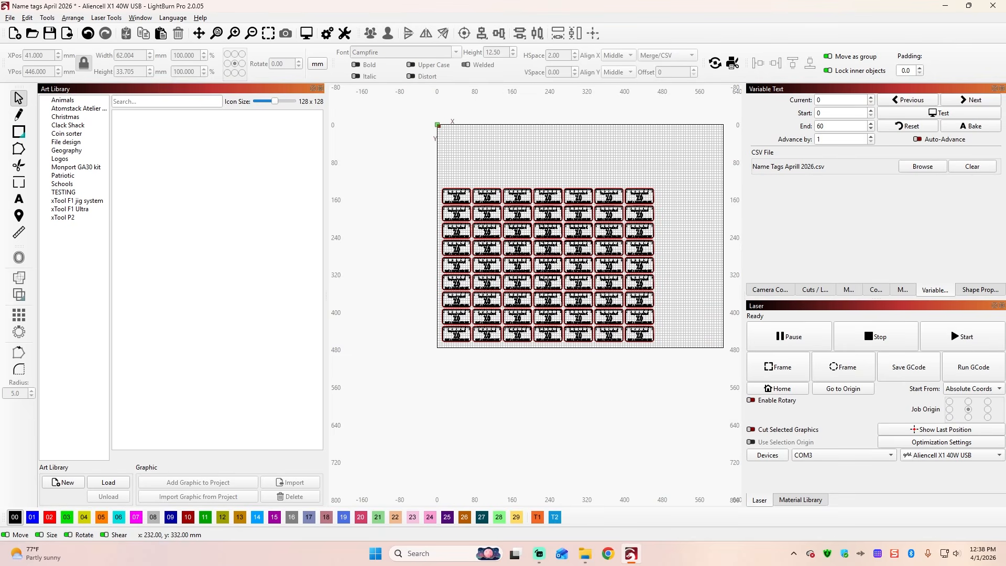
pyautogui.scroll(1, 608, 296)
pyautogui.scroll(1, 628, 294)
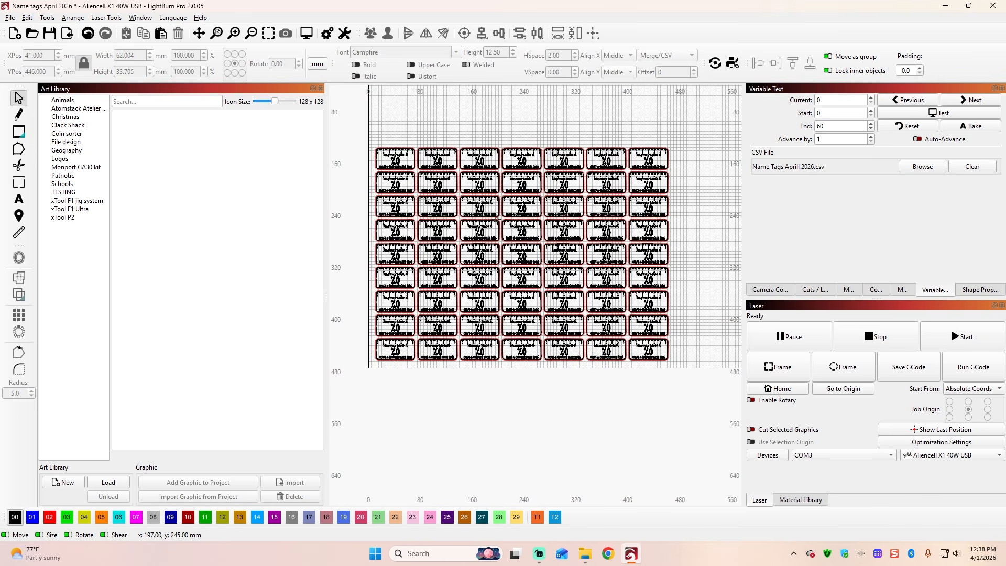
pyautogui.click(928, 114)
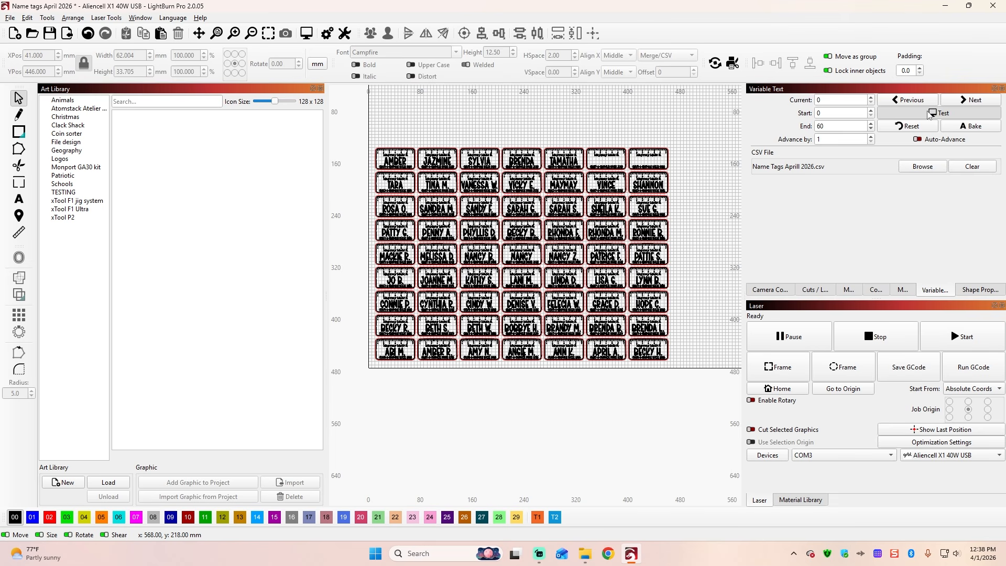
pyautogui.click(930, 114)
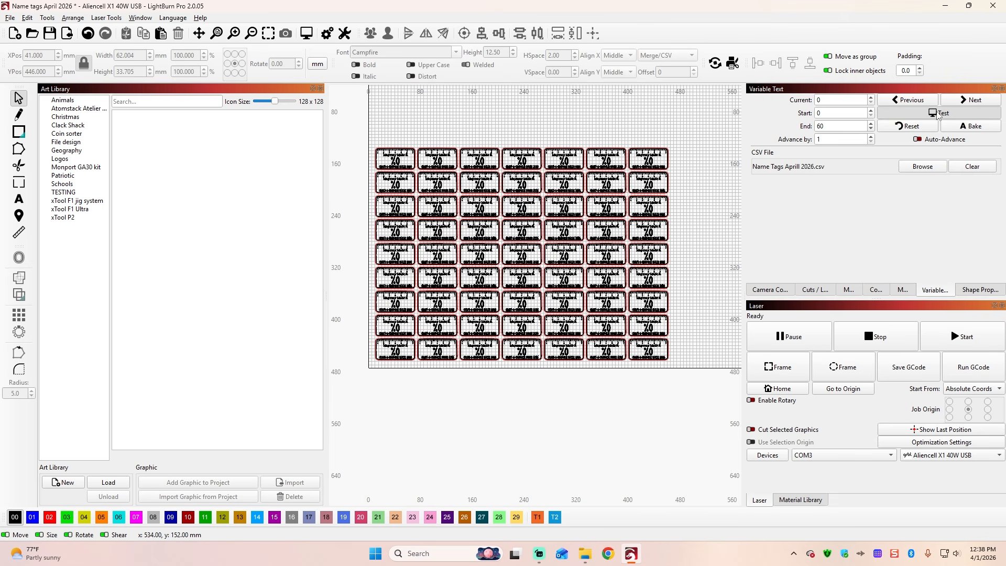
pyautogui.click(938, 114)
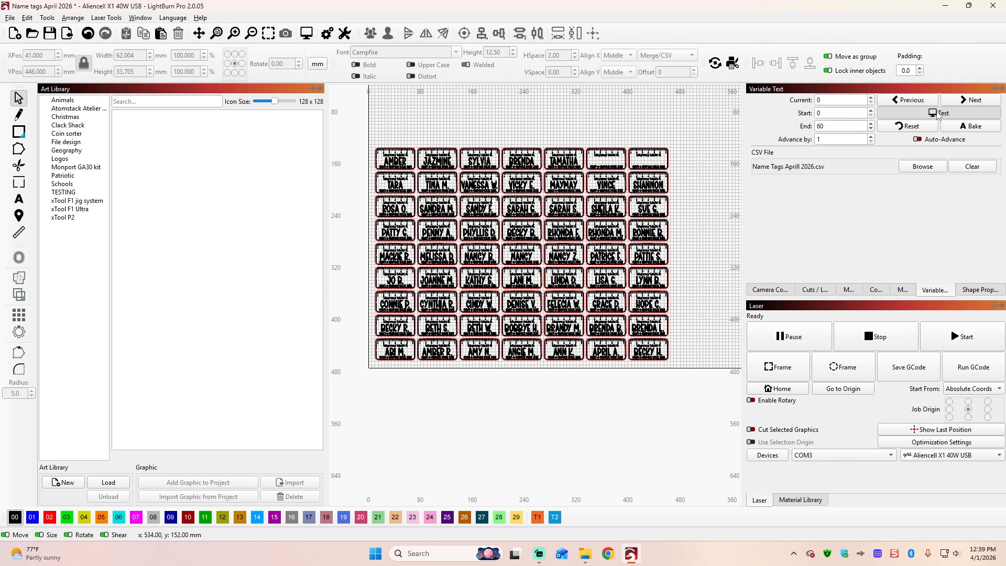
# End the variable text test so the tags show their %0 placeholders, and save the project.
pyautogui.click(938, 114)
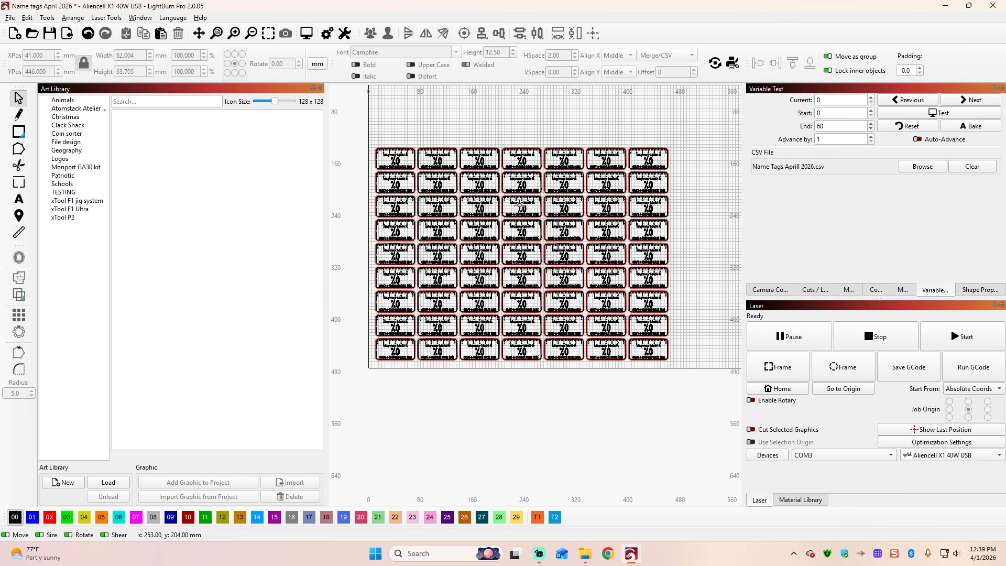
pyautogui.scroll(-2, 429, 381)
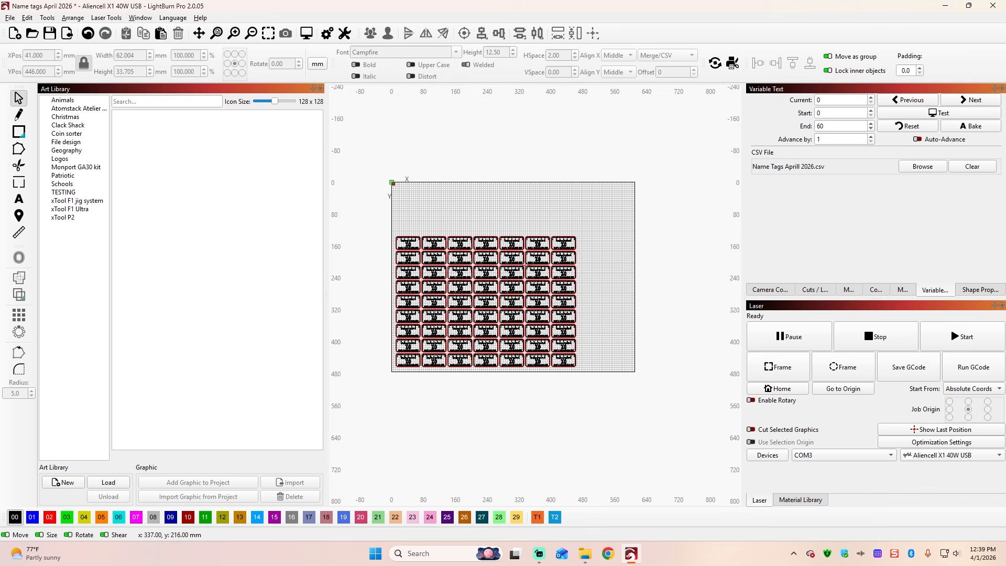
pyautogui.scroll(4, 464, 293)
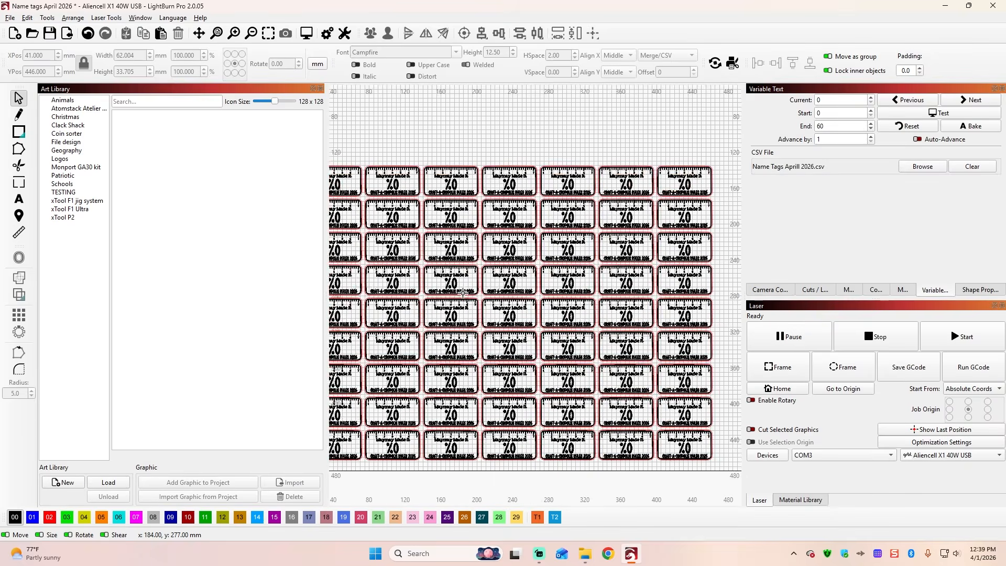
pyautogui.scroll(-3, 464, 293)
pyautogui.scroll(2, 375, 334)
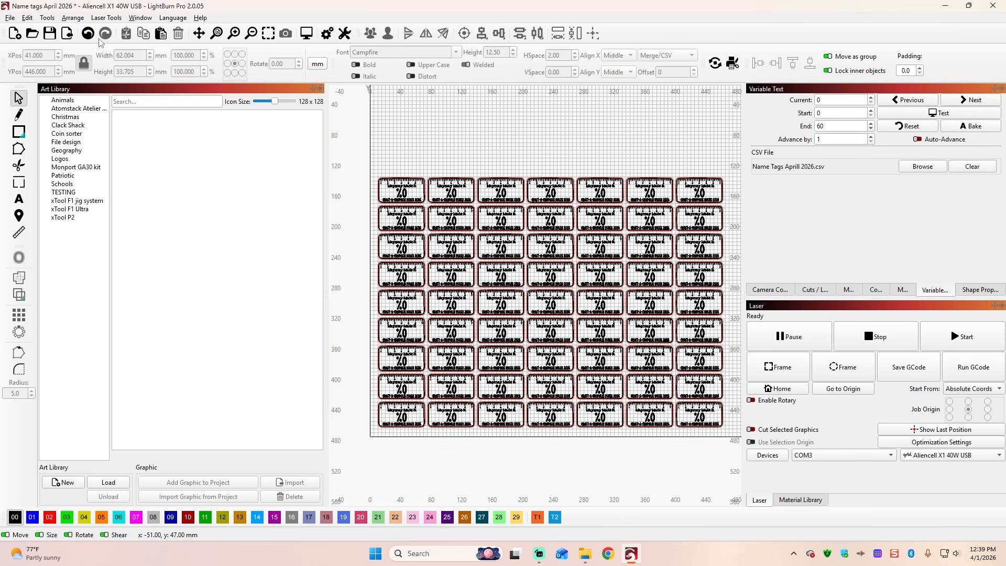
pyautogui.click(48, 34)
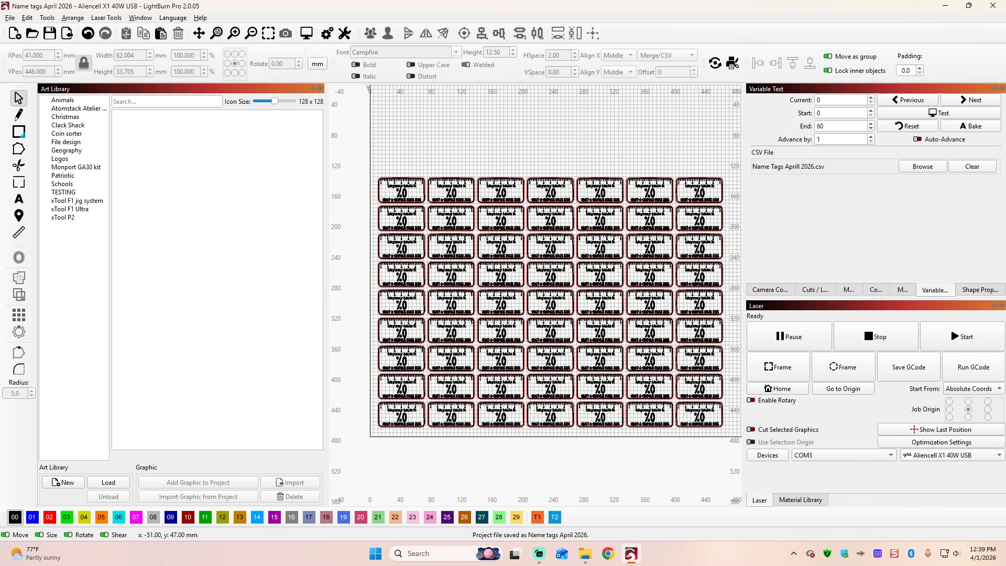
# Bake the CSV names into the whole name tag grid as fixed text.
pyautogui.click(976, 127)
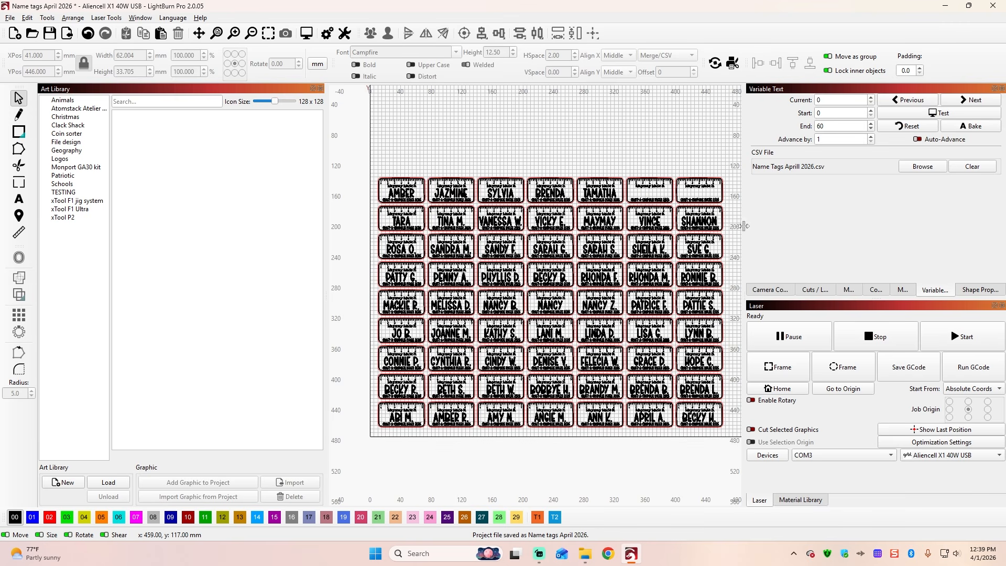
pyautogui.scroll(-2, 401, 237)
pyautogui.scroll(-1, 400, 238)
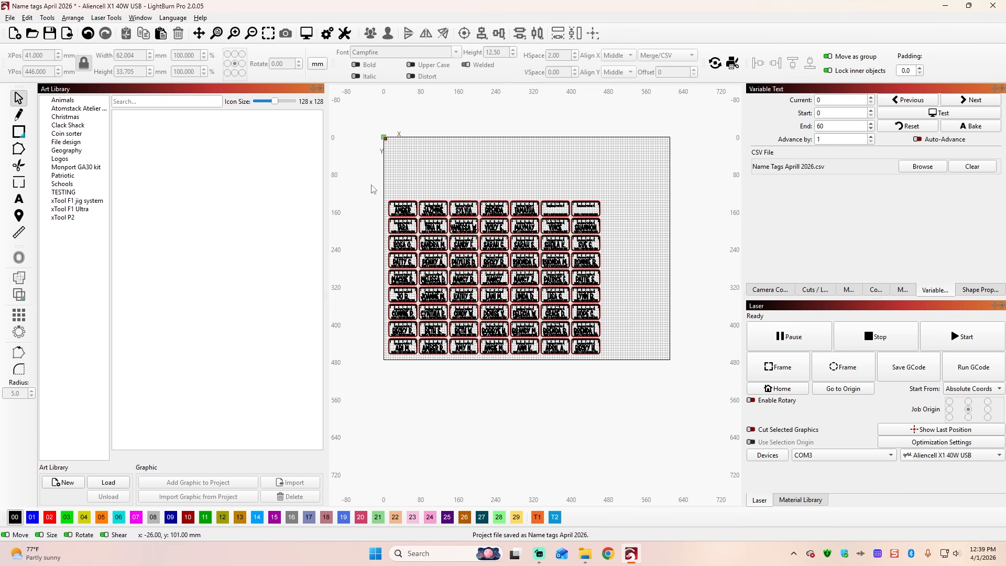
# Select all the baked name tags and start exporting them with SVG as the file type.
pyautogui.moveTo(376, 194); pyautogui.dragTo(649, 451)
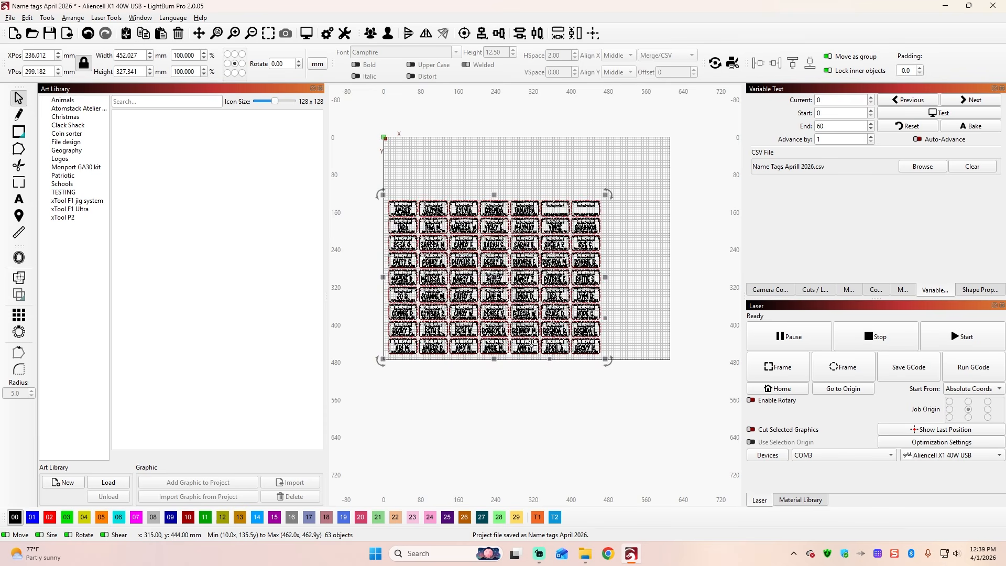
pyautogui.click(8, 18)
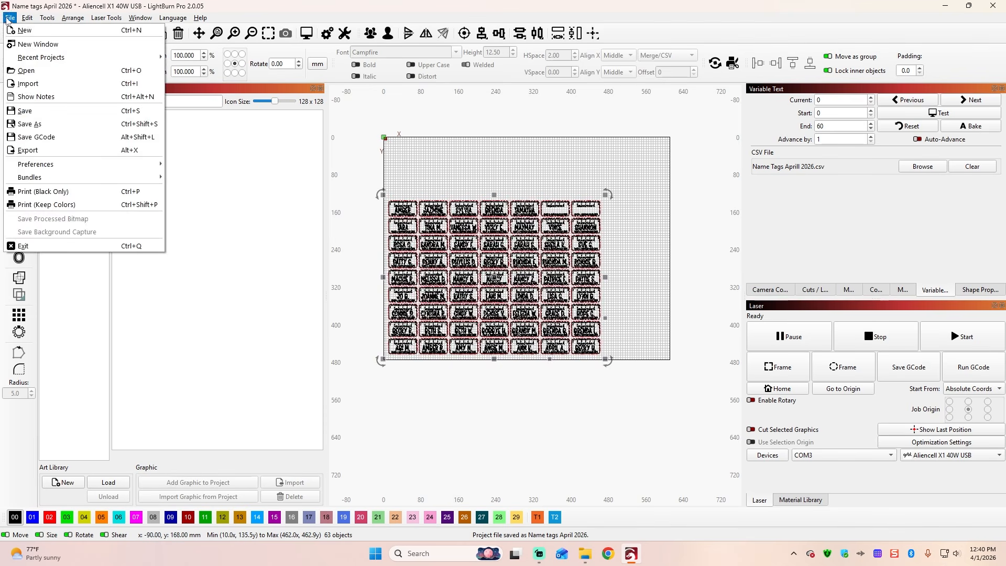
pyautogui.click(25, 152)
pyautogui.click(152, 234)
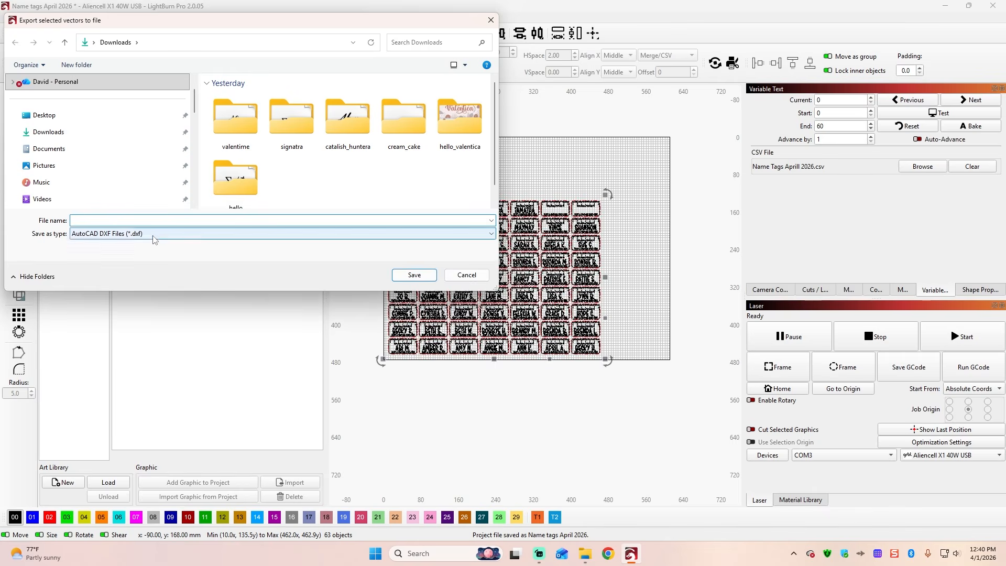
pyautogui.click(108, 260)
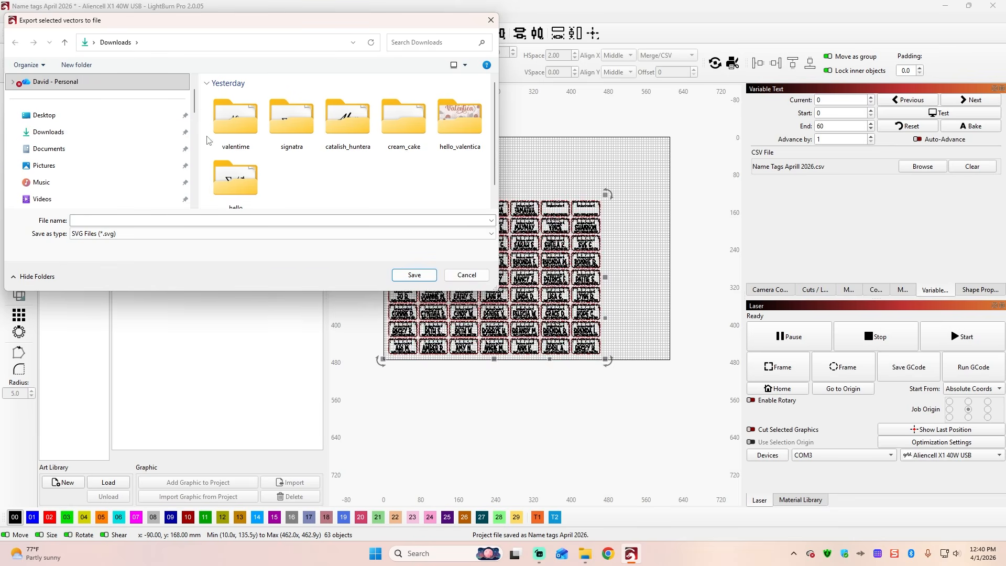
# Set the export location to the CUSTOMER FILES > MayMay > 2026 event April folder on the clack_share (Y:) drive.
pyautogui.moveTo(195, 102); pyautogui.dragTo(191, 159)
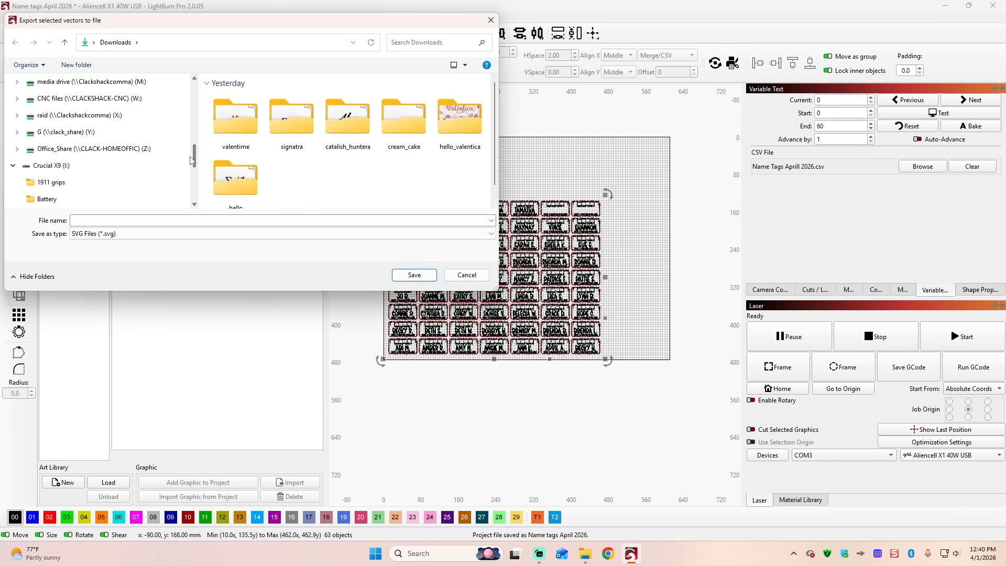
pyautogui.click(84, 132)
pyautogui.doubleClick(258, 170)
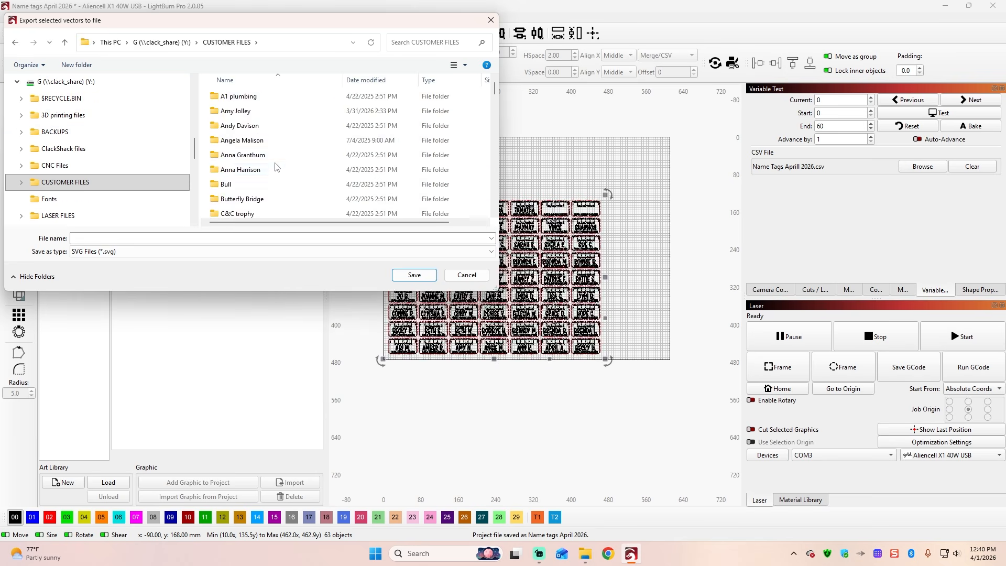
pyautogui.scroll(-6, 272, 162)
pyautogui.scroll(-15, 271, 162)
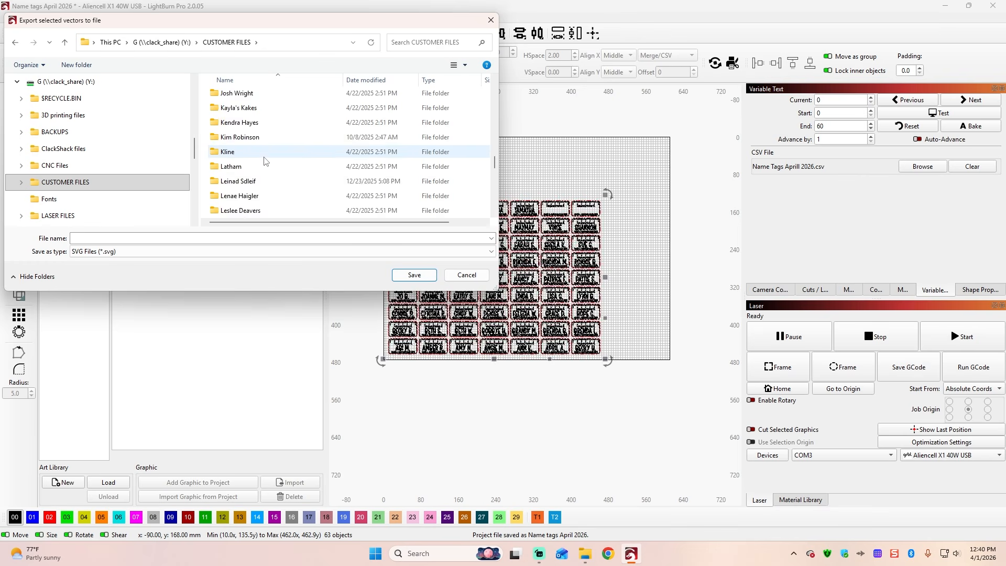
pyautogui.scroll(-1, 260, 164)
pyautogui.scroll(5, 260, 164)
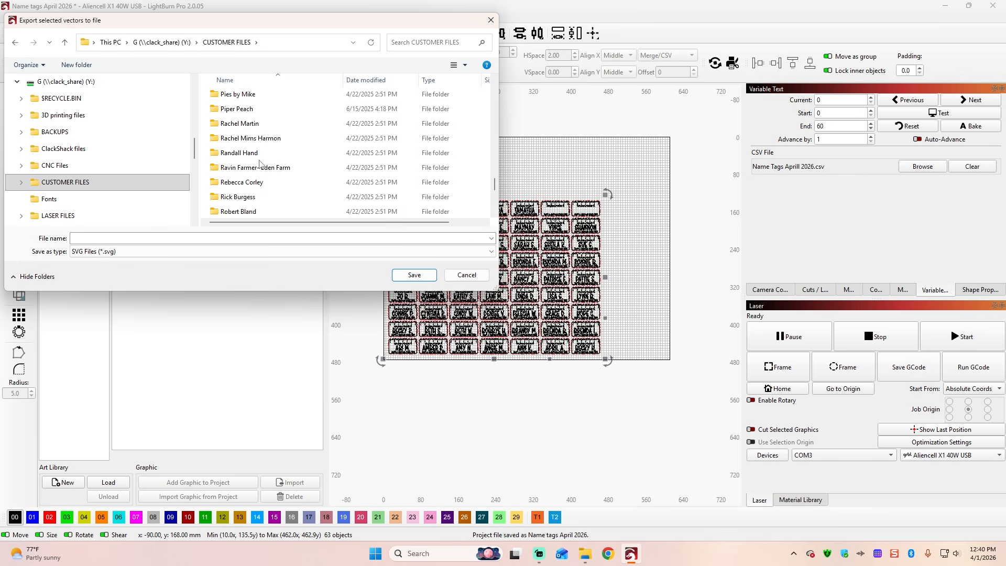
pyautogui.doubleClick(253, 138)
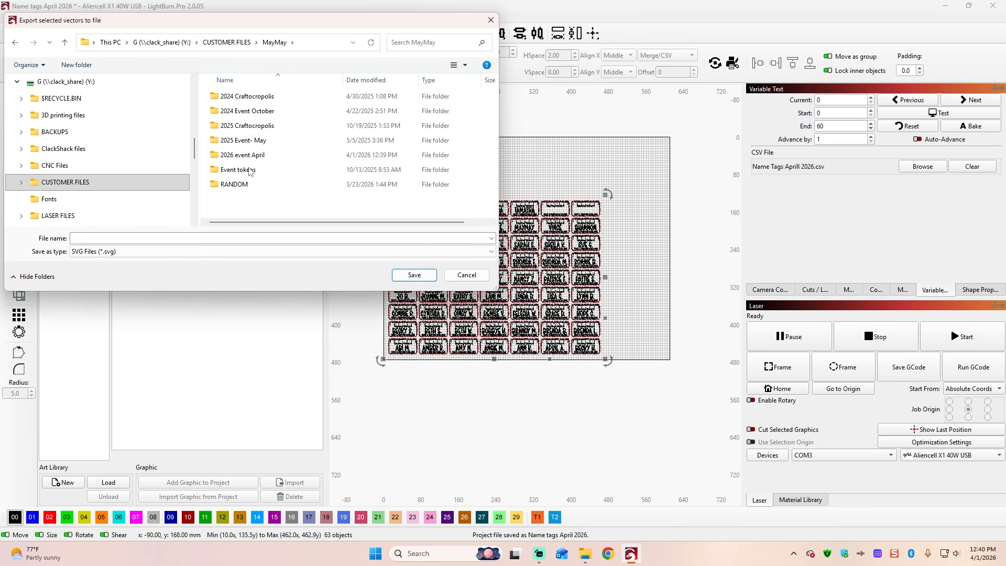
pyautogui.doubleClick(242, 155)
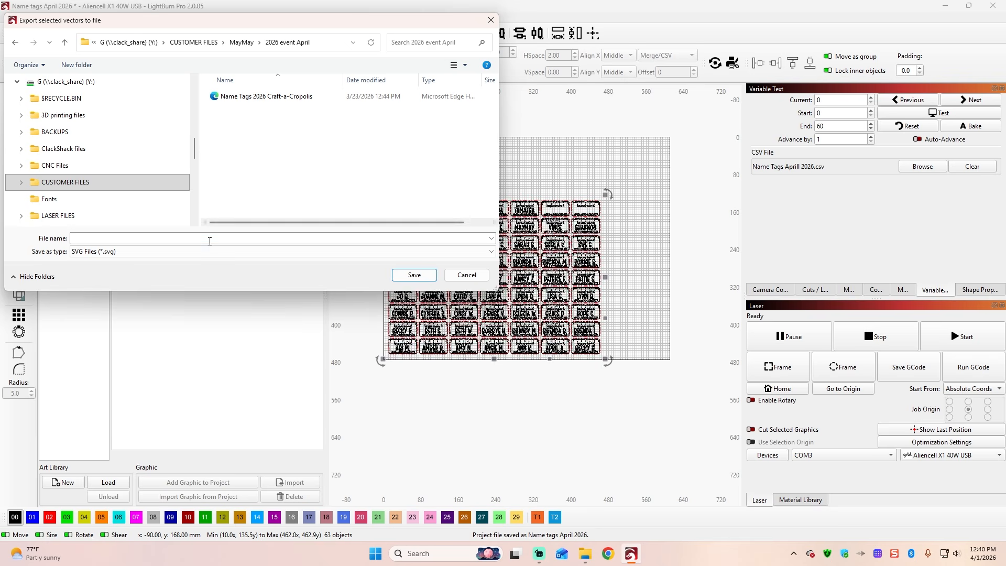
# Name the SVG export "Name tags- READY" and save it.
pyautogui.click(209, 239)
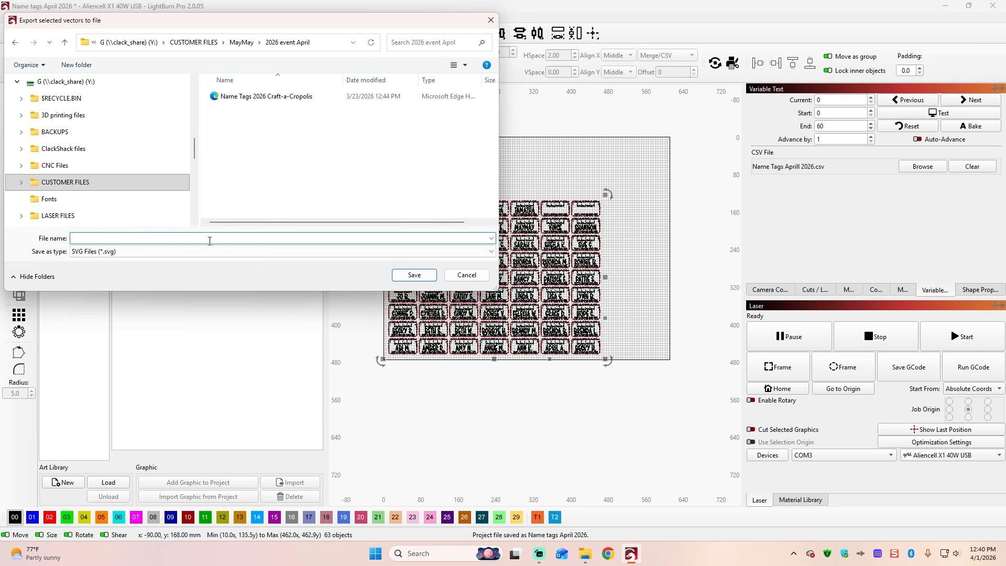
pyautogui.write('Name tags')
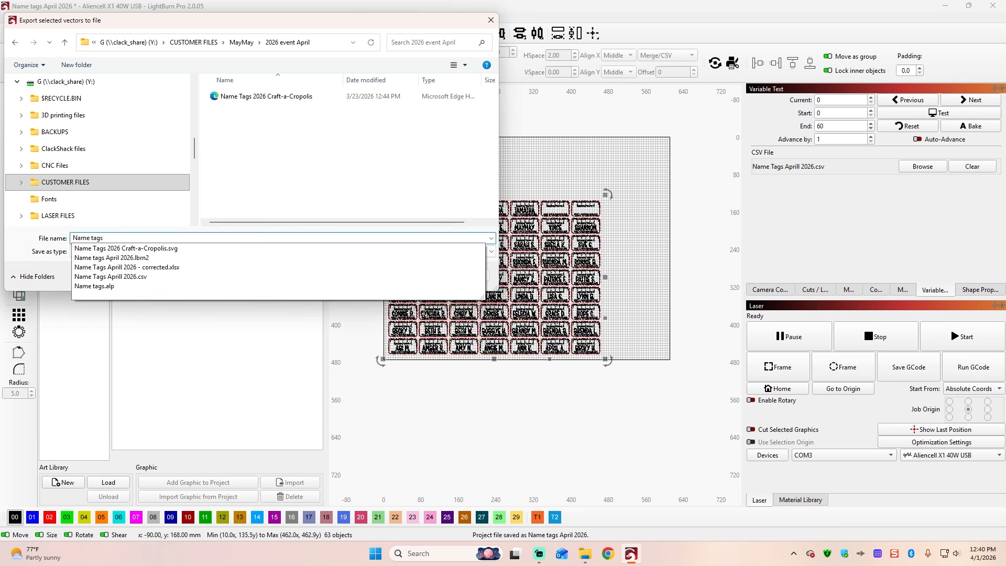
pyautogui.write('- READY')
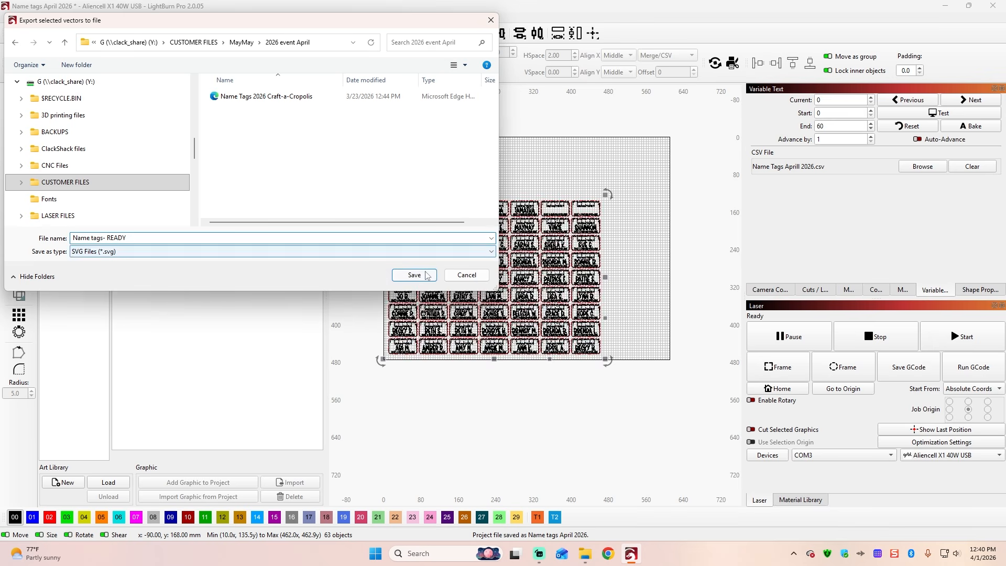
pyautogui.press('Return')
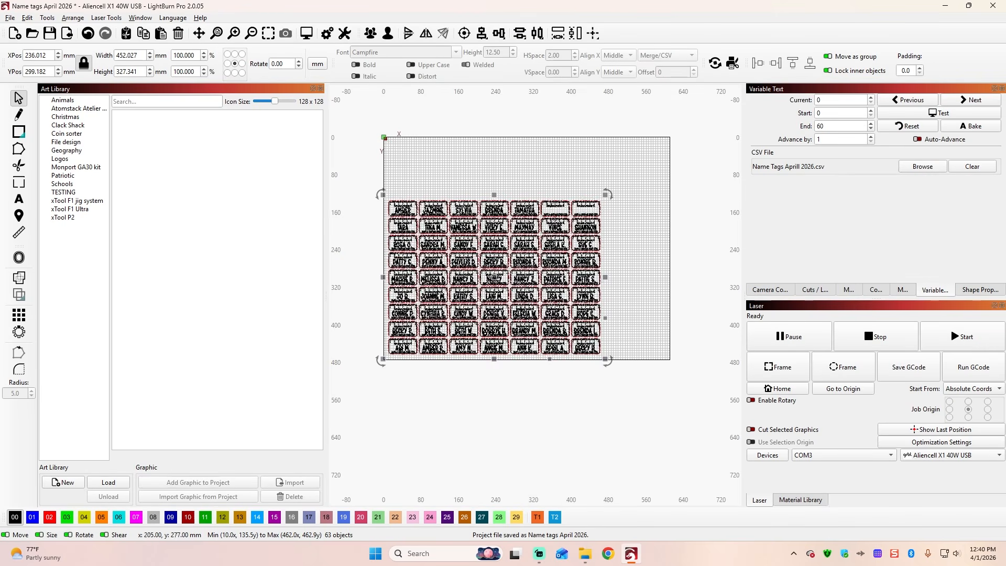
# Deselect the tags and close LightBurn, discarding the unsaved baked changes.
pyautogui.click(629, 230)
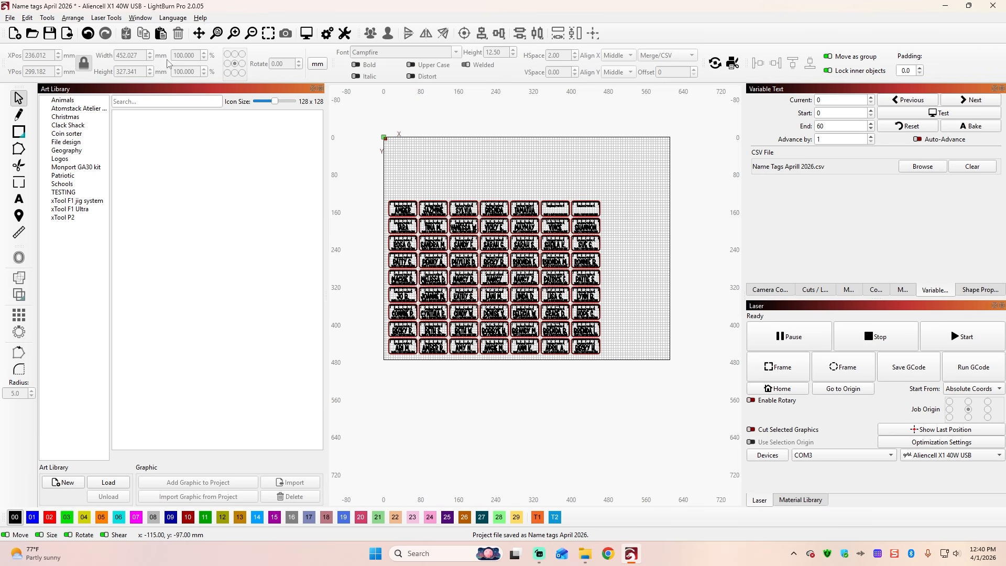
pyautogui.click(992, 6)
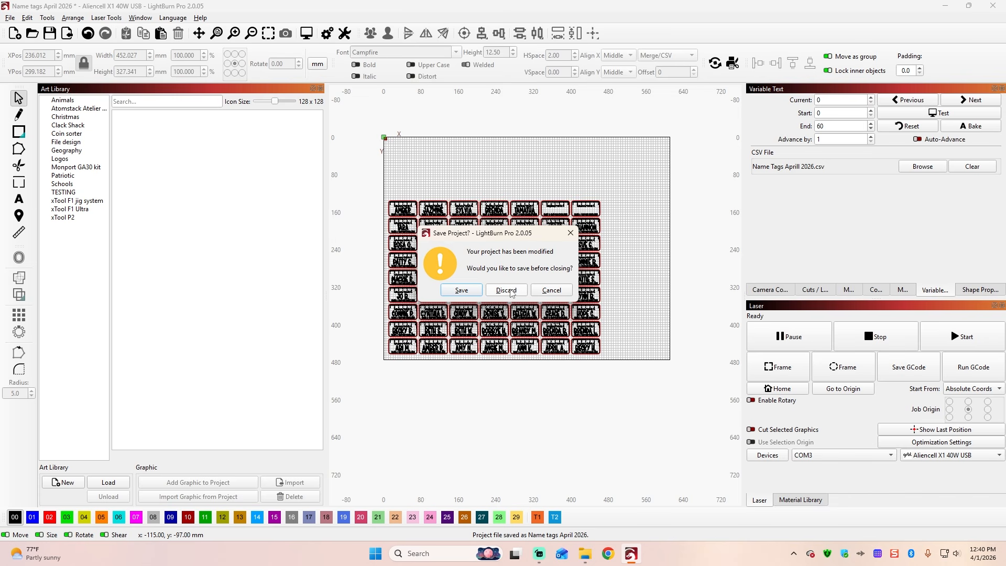
pyautogui.click(511, 290)
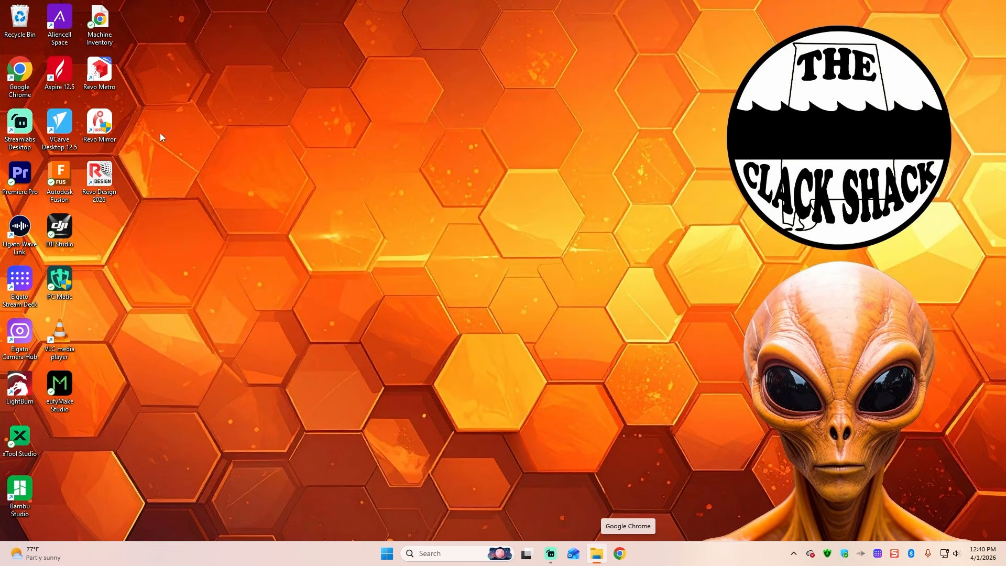
# Create a new project in Aliencell Space and set its processing mode to Honeycomb panel.
pyautogui.doubleClick(73, 14)
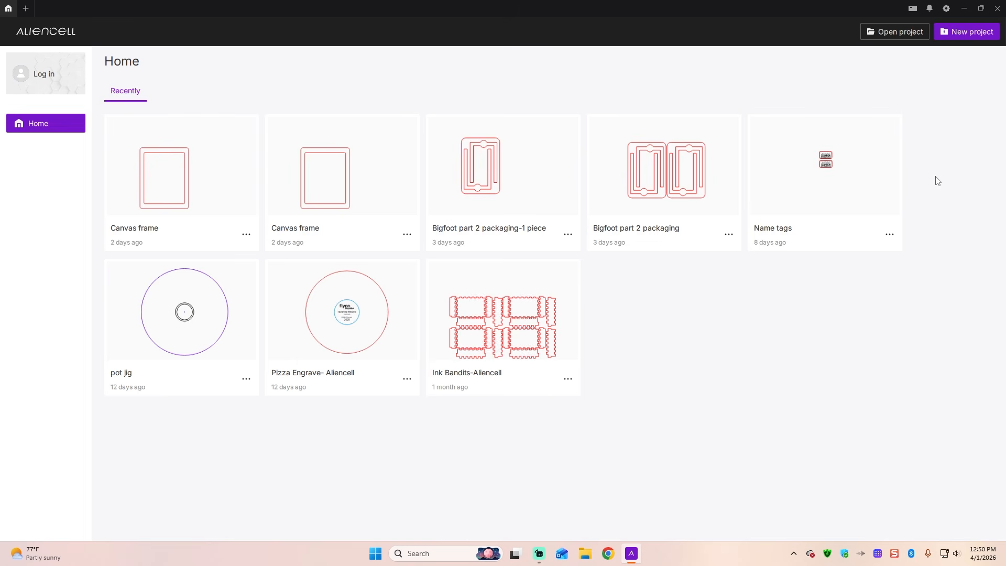
pyautogui.click(973, 33)
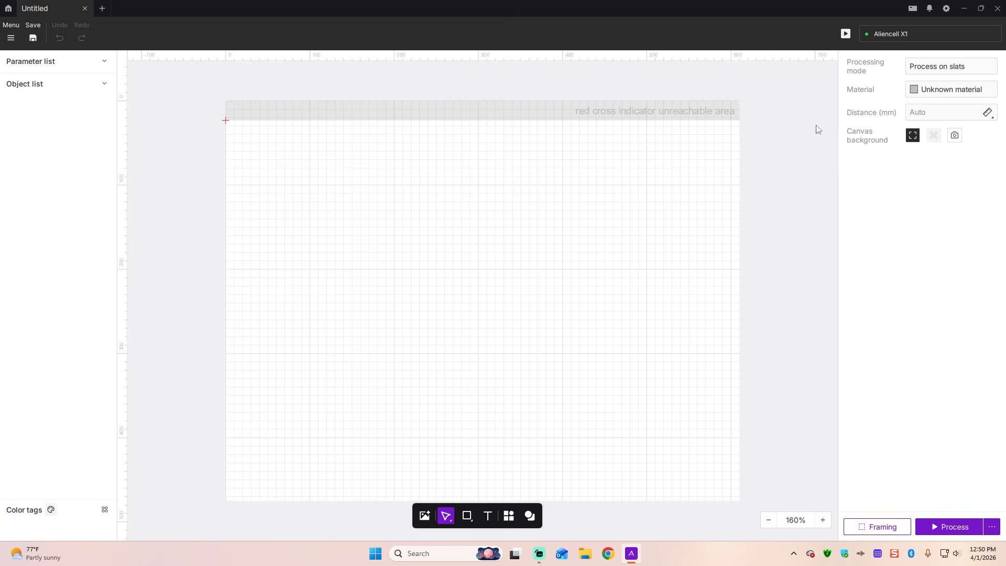
pyautogui.click(950, 67)
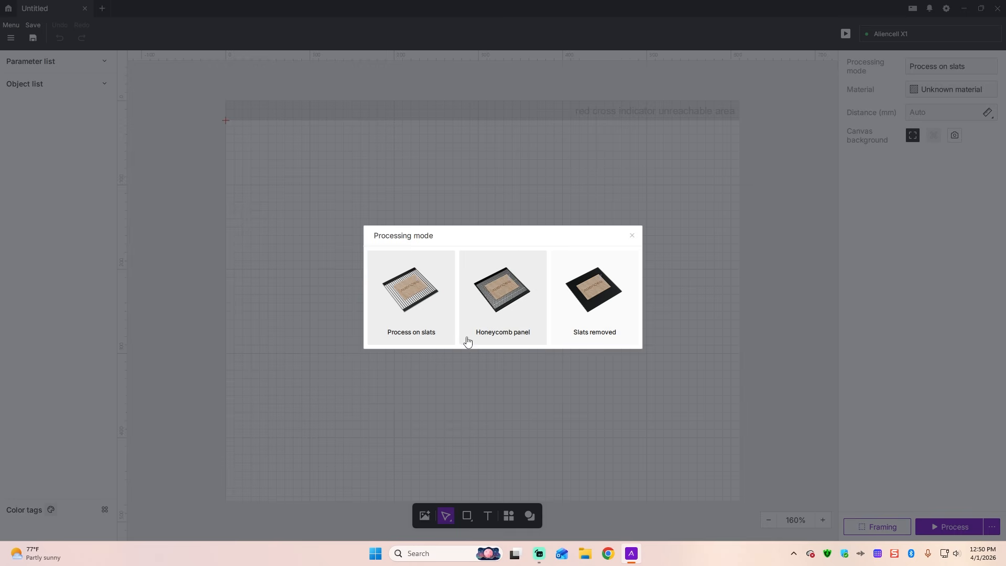
pyautogui.click(500, 297)
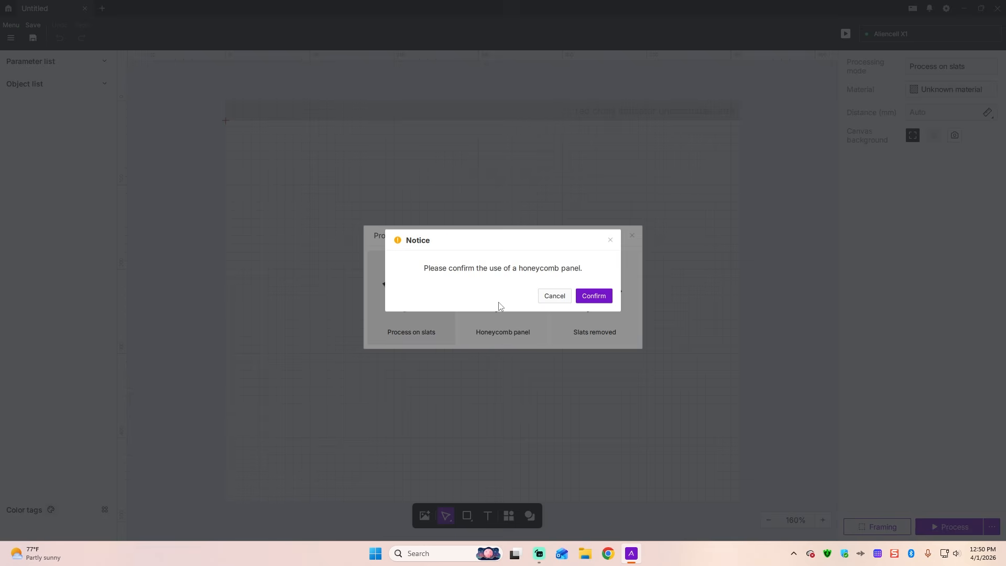
pyautogui.click(597, 298)
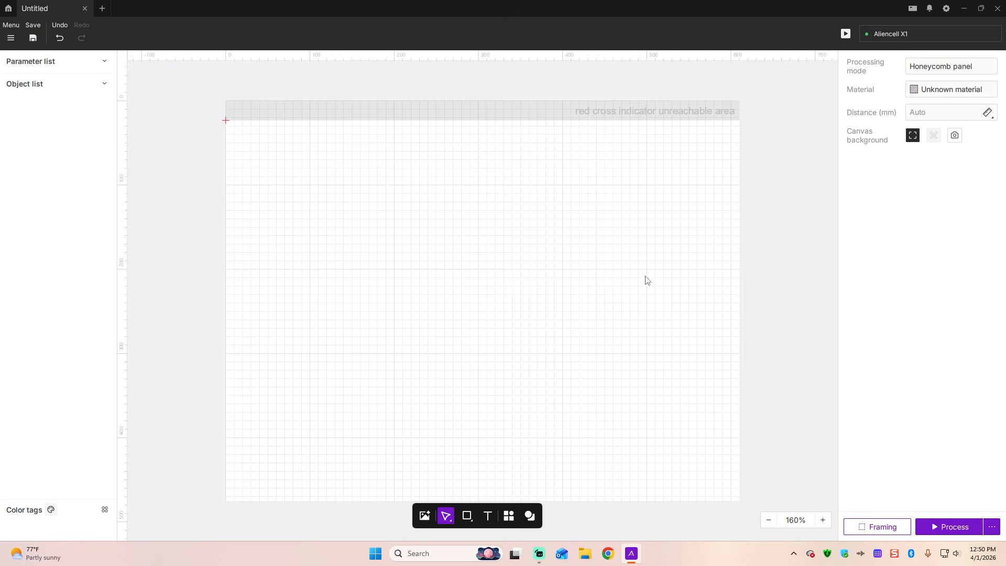
# Set the project material to Basswood Plywood with a thickness of 5mm.
pyautogui.click(941, 93)
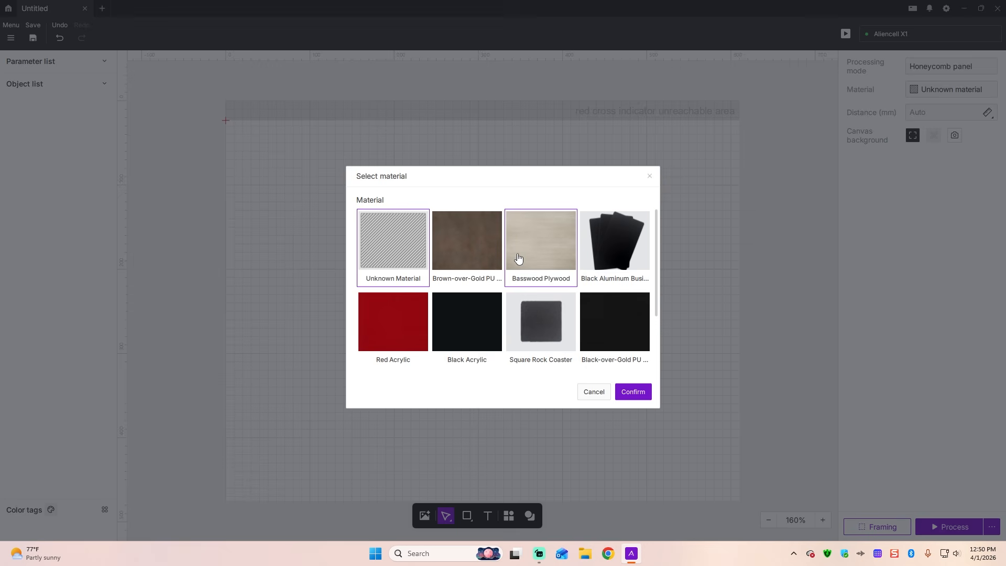
pyautogui.click(536, 242)
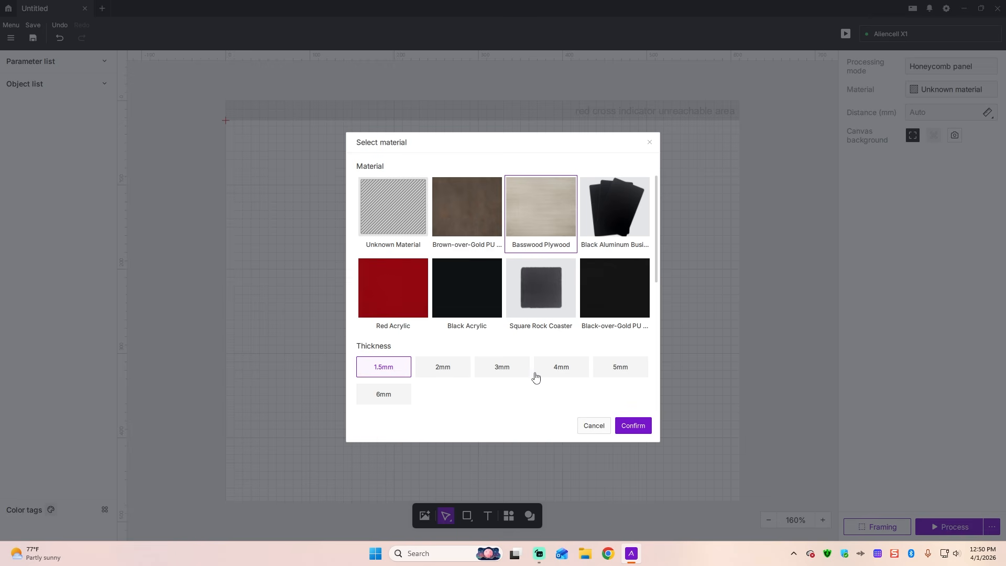
pyautogui.click(640, 371)
pyautogui.click(634, 425)
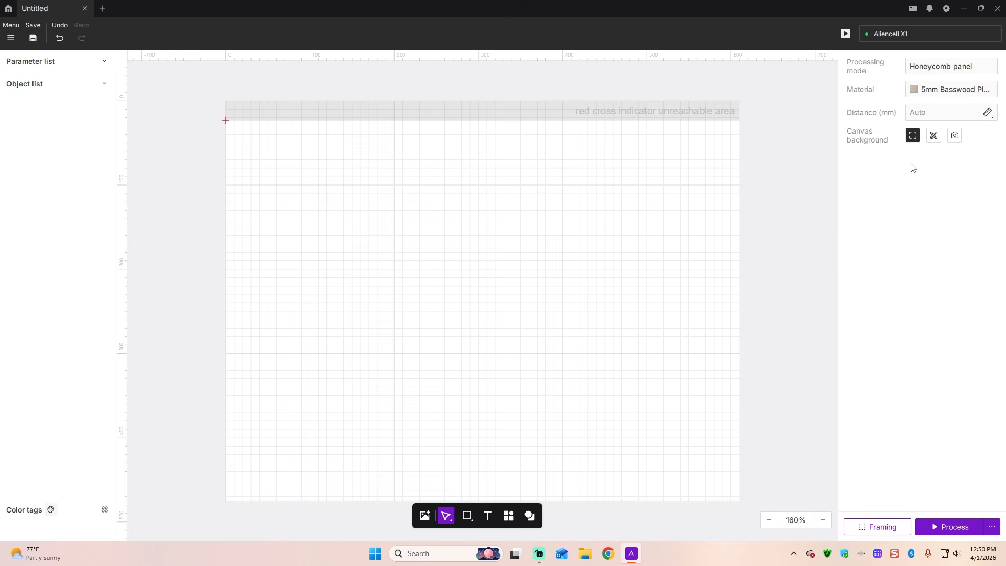
# Import the "Name tags- READY" file onto the canvas and deselect the imported tags.
pyautogui.click(10, 38)
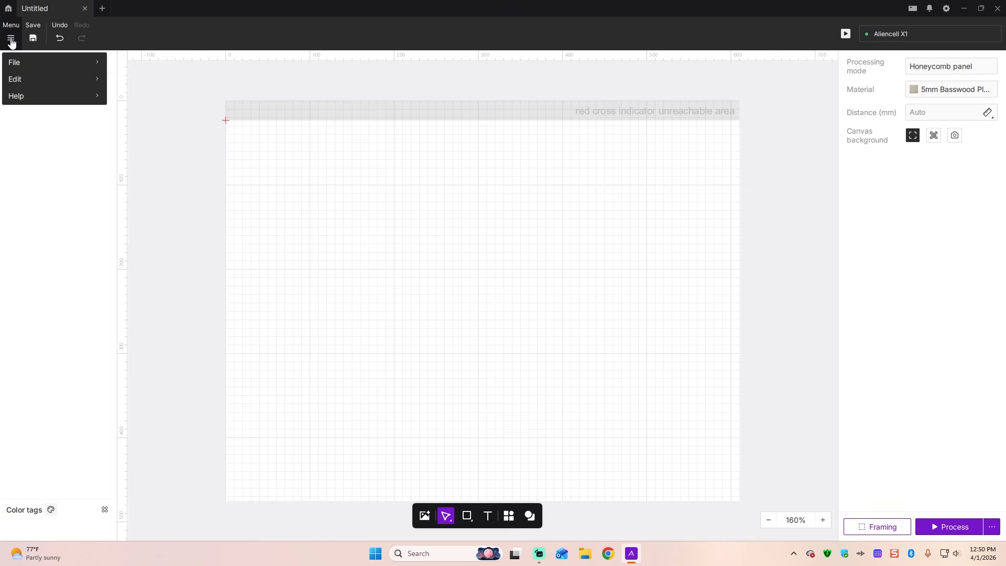
pyautogui.moveTo(34, 67)
pyautogui.click(126, 94)
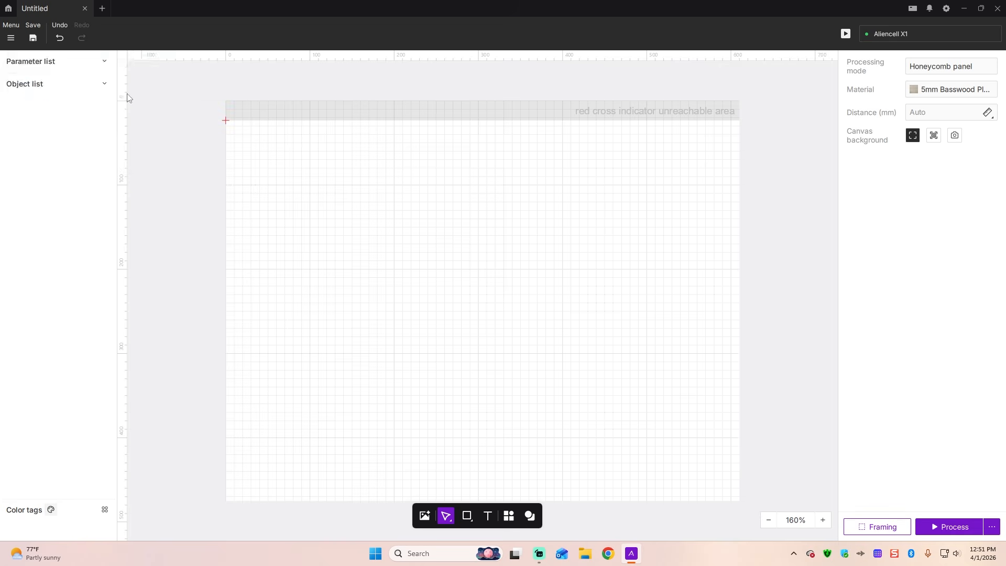
pyautogui.click(120, 103)
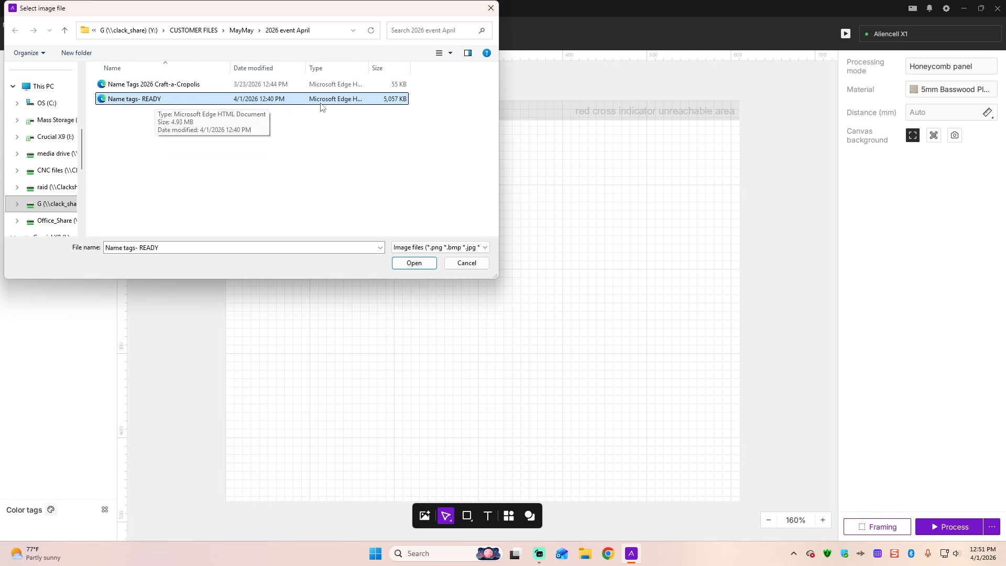
pyautogui.click(414, 263)
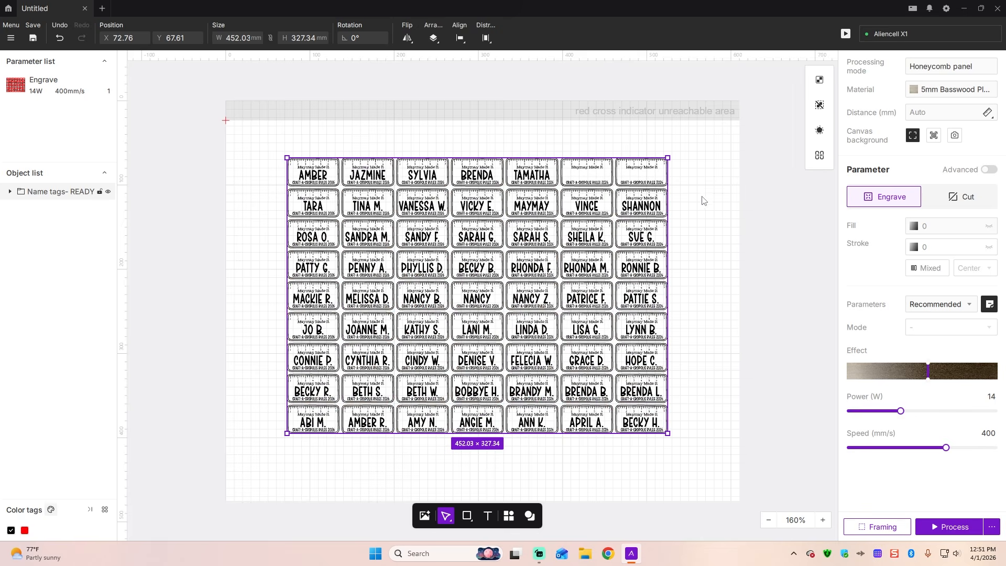
pyautogui.click(712, 206)
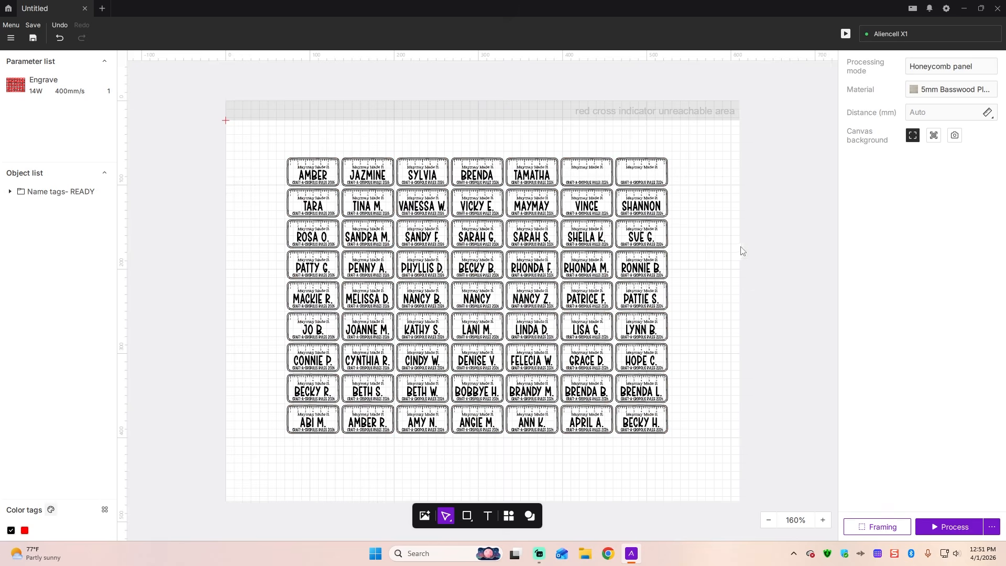
# Set all red-tagged name tag outlines to Cut with the Birch 4.7mm parameter preset.
pyautogui.click(24, 530)
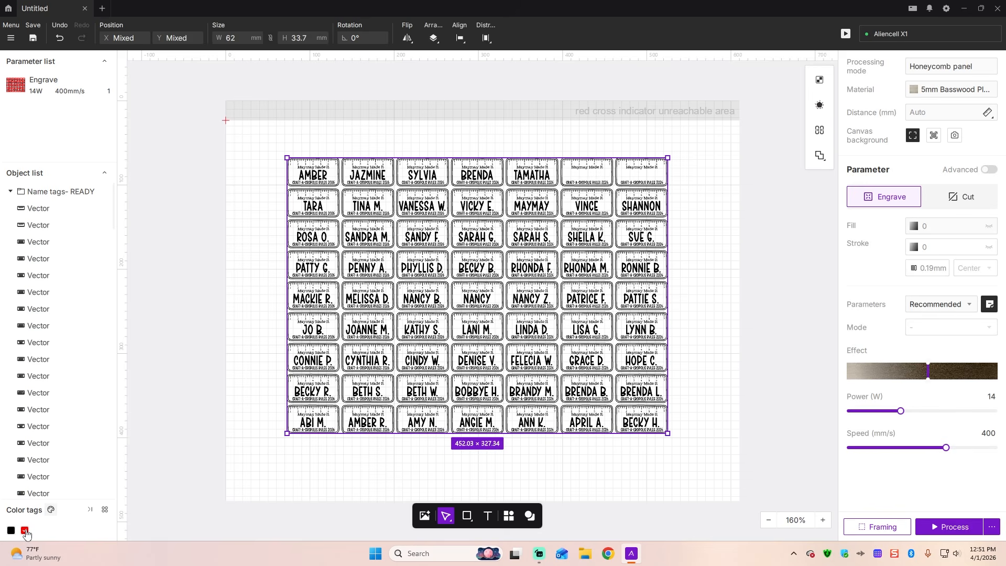
pyautogui.click(946, 196)
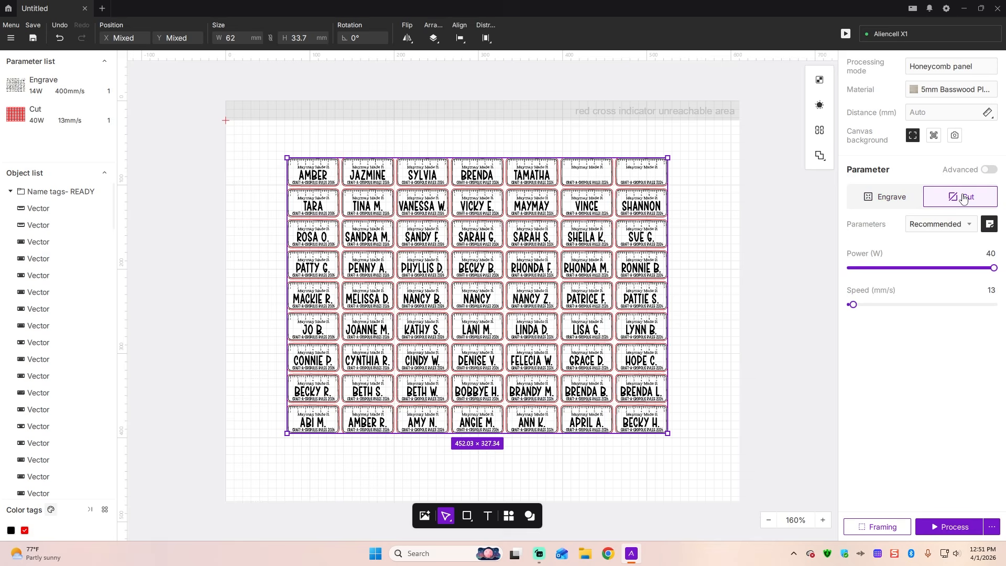
pyautogui.click(969, 224)
pyautogui.click(933, 260)
# Enable the advanced cut parameters for the red outlines and reset air assist and air purifier to their default values.
pyautogui.click(988, 170)
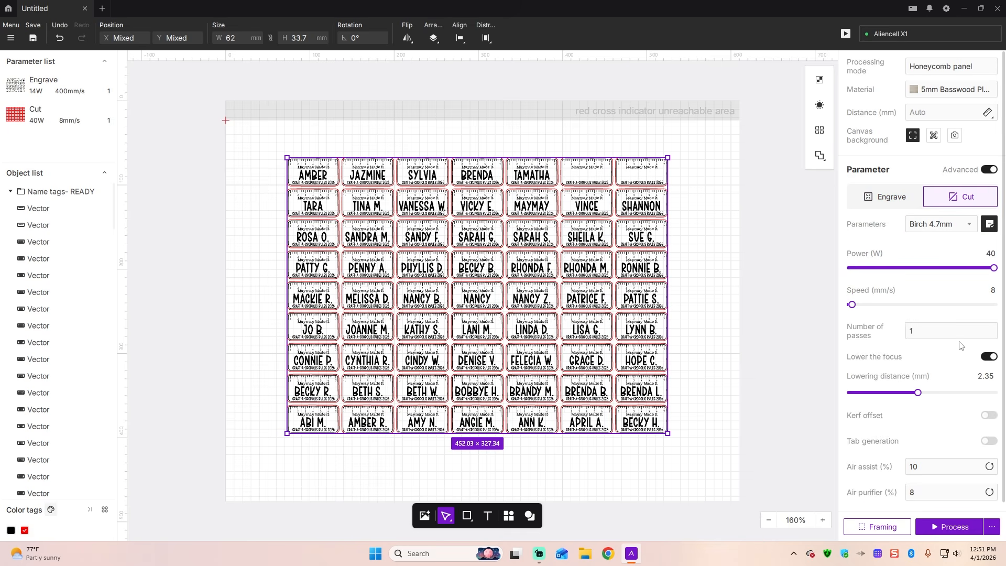
pyautogui.click(989, 466)
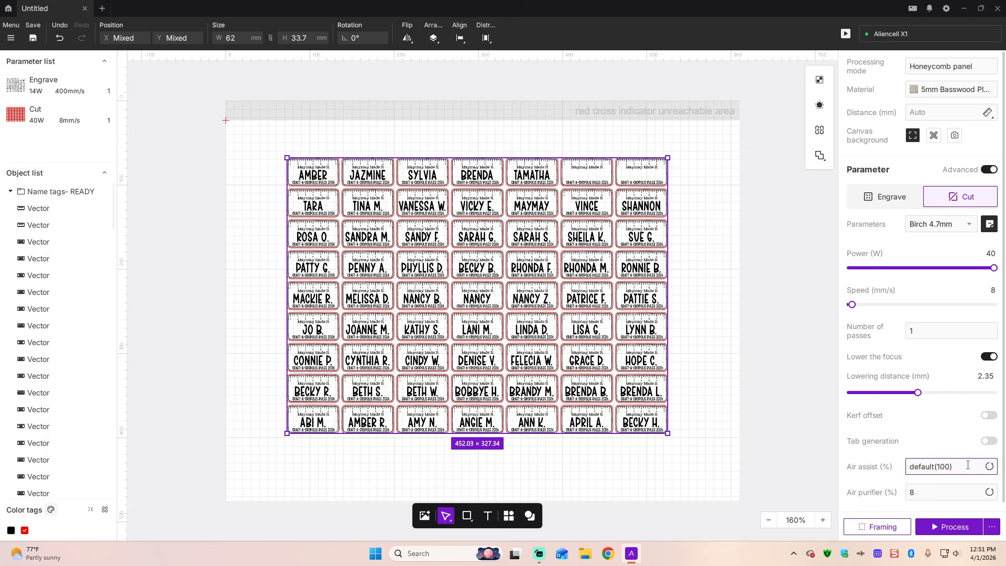
pyautogui.scroll(-1, 935, 436)
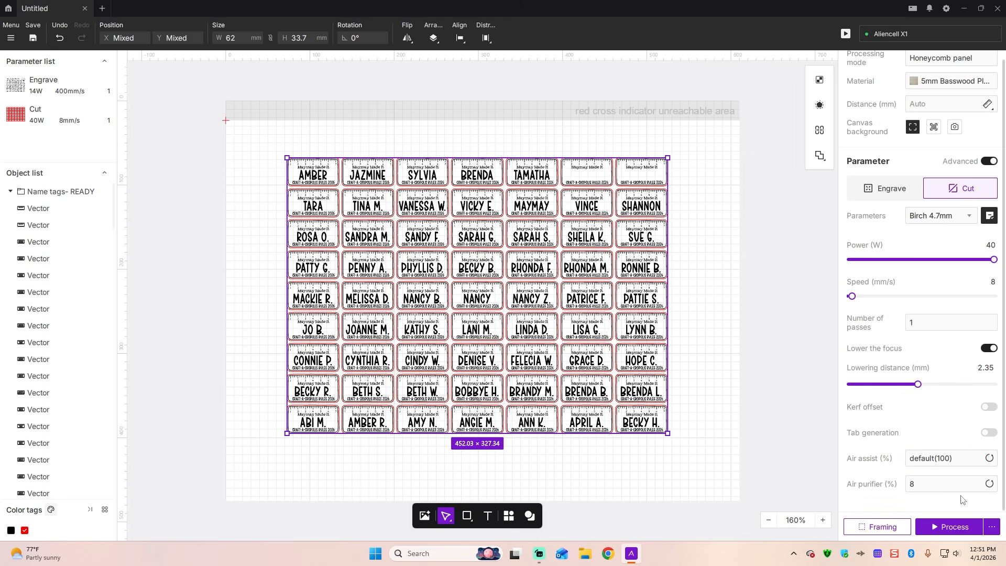
pyautogui.click(973, 482)
pyautogui.click(989, 484)
pyautogui.moveTo(895, 373)
pyautogui.click(649, 490)
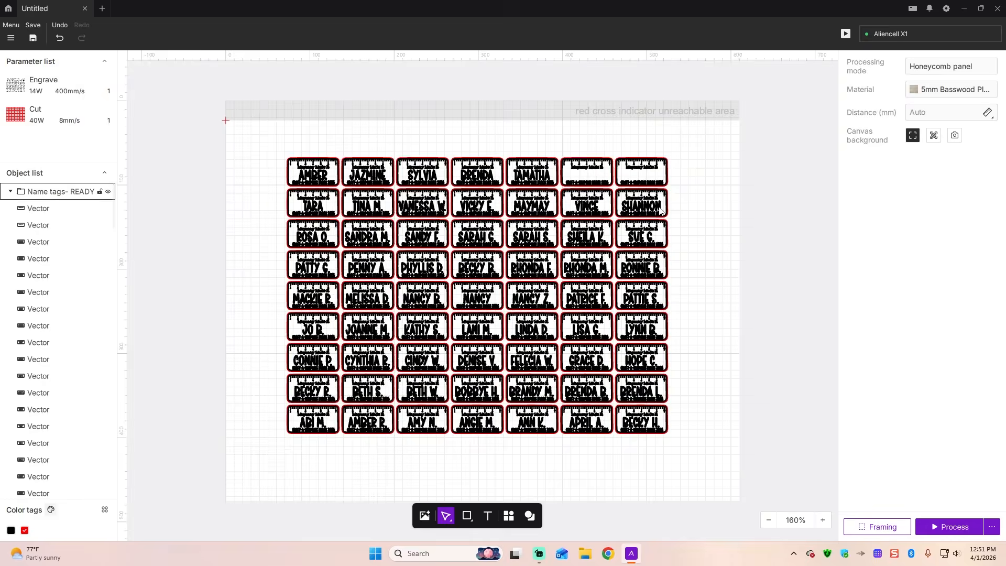
# Raise the maximum engraving power of all black-tagged artwork to 40 W.
pyautogui.click(11, 530)
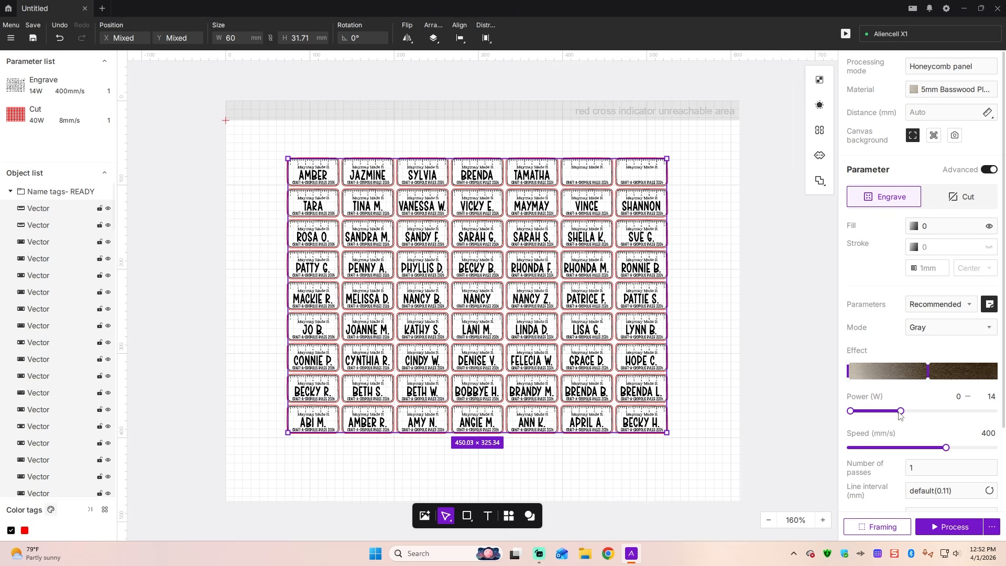
pyautogui.moveTo(901, 413); pyautogui.dragTo(961, 415)
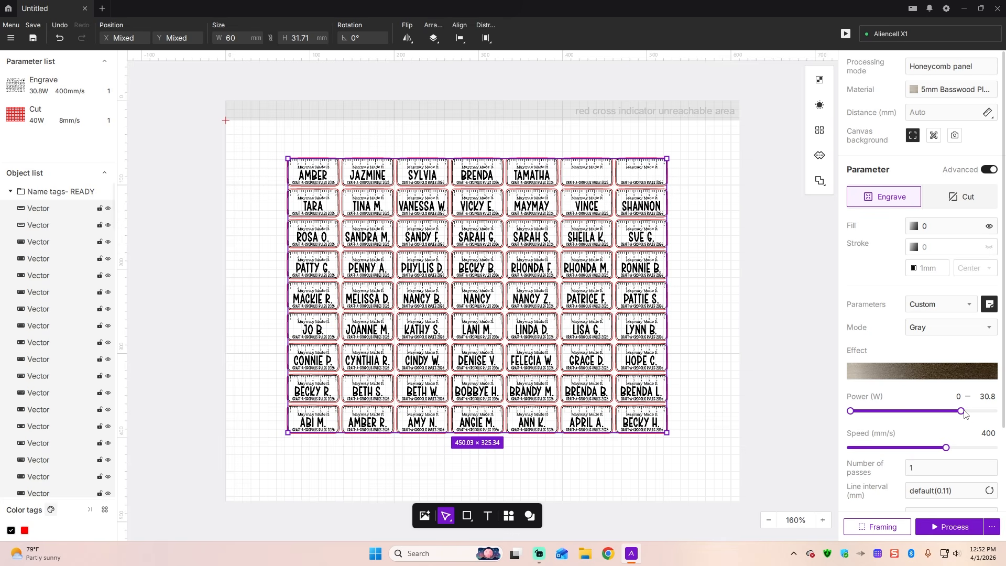
pyautogui.moveTo(968, 413); pyautogui.dragTo(1005, 405)
pyautogui.click(792, 246)
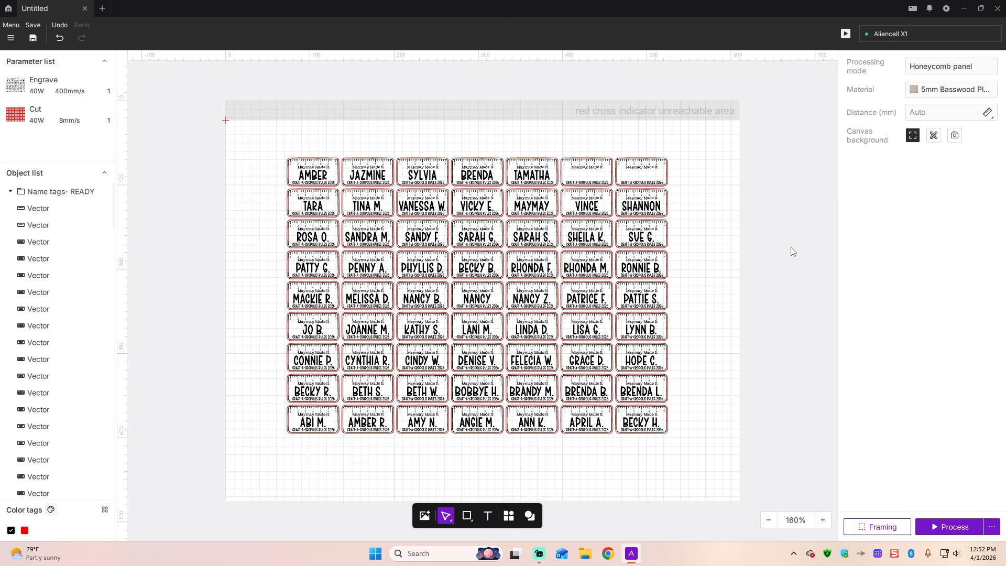
# Use a camera capture as canvas background and move the whole tag layout over the plywood, to about X 136, Y 104 mm.
pyautogui.click(954, 136)
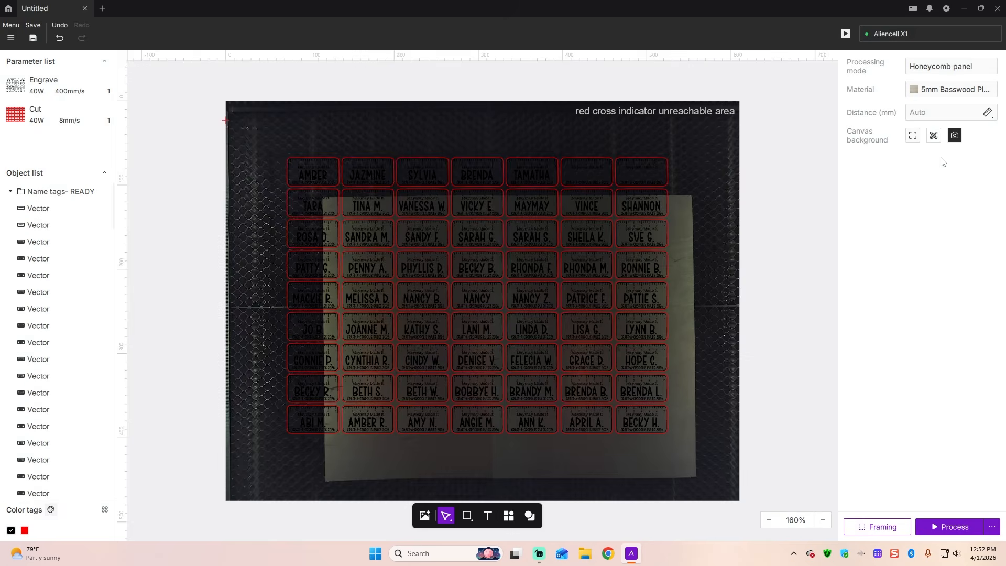
pyautogui.moveTo(263, 131); pyautogui.dragTo(819, 537)
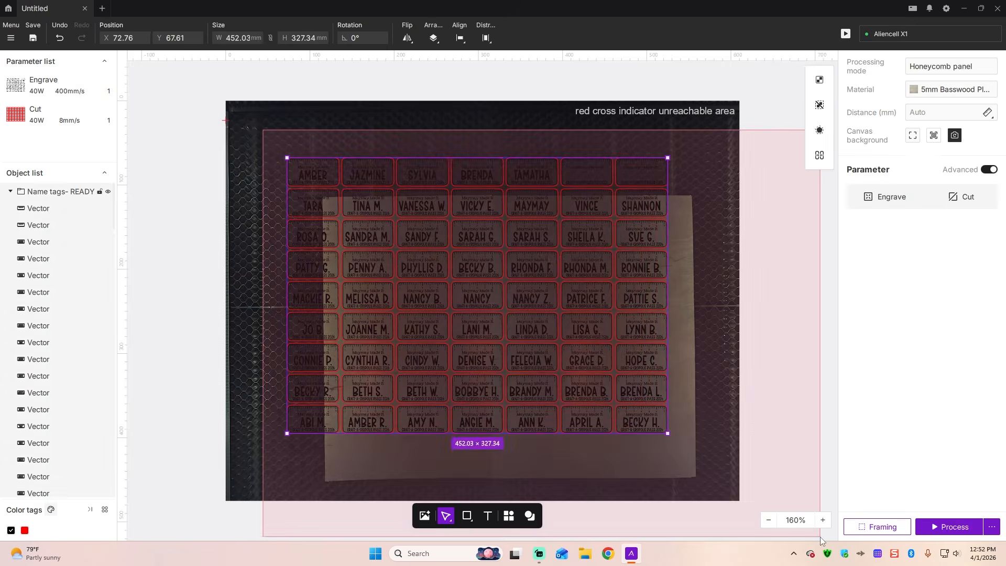
pyautogui.moveTo(494, 303); pyautogui.dragTo(548, 332)
pyautogui.click(510, 133)
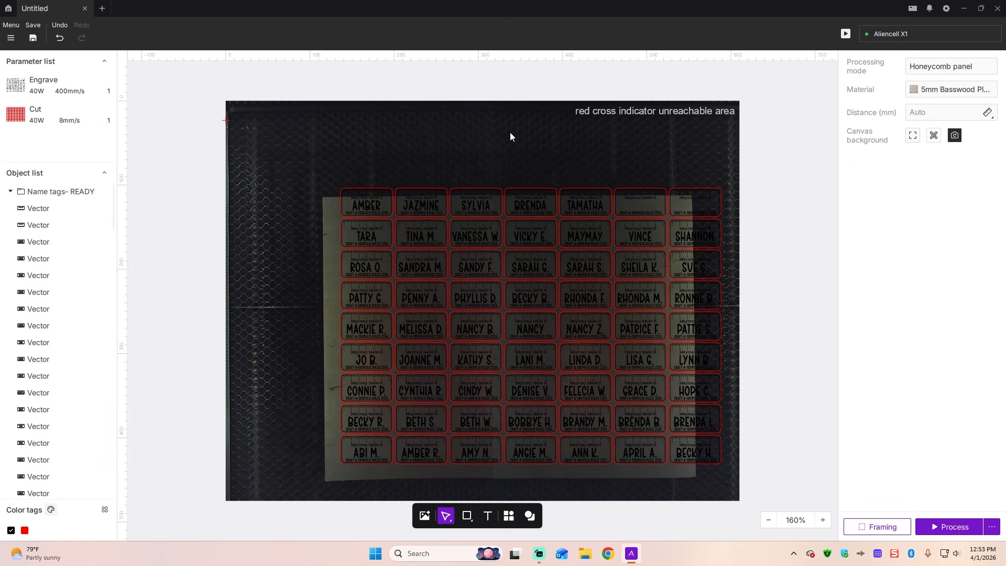
# Ungroup the name tag layout and move its top row of tags above and outside the work area.
pyautogui.click(344, 190)
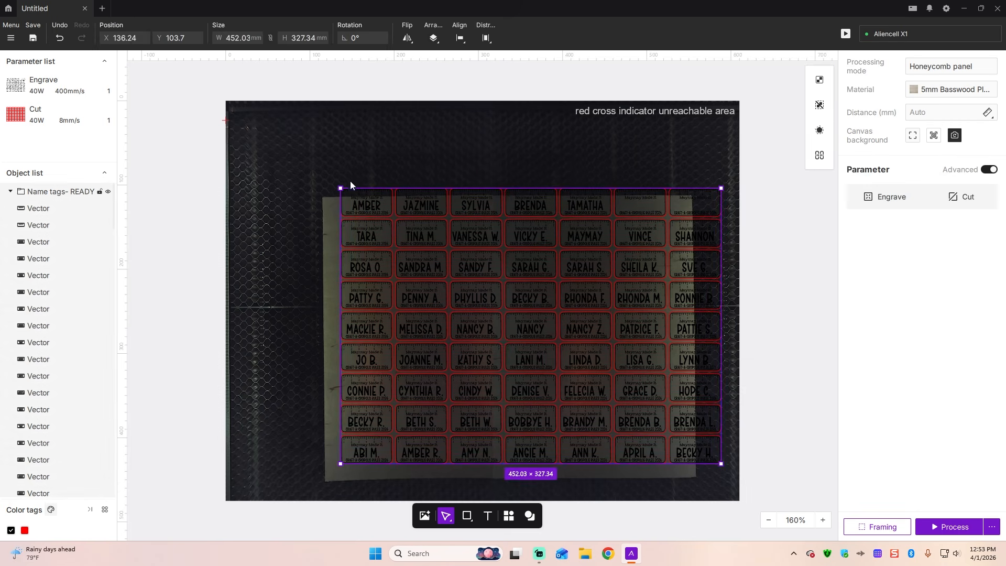
pyautogui.rightClick(358, 198)
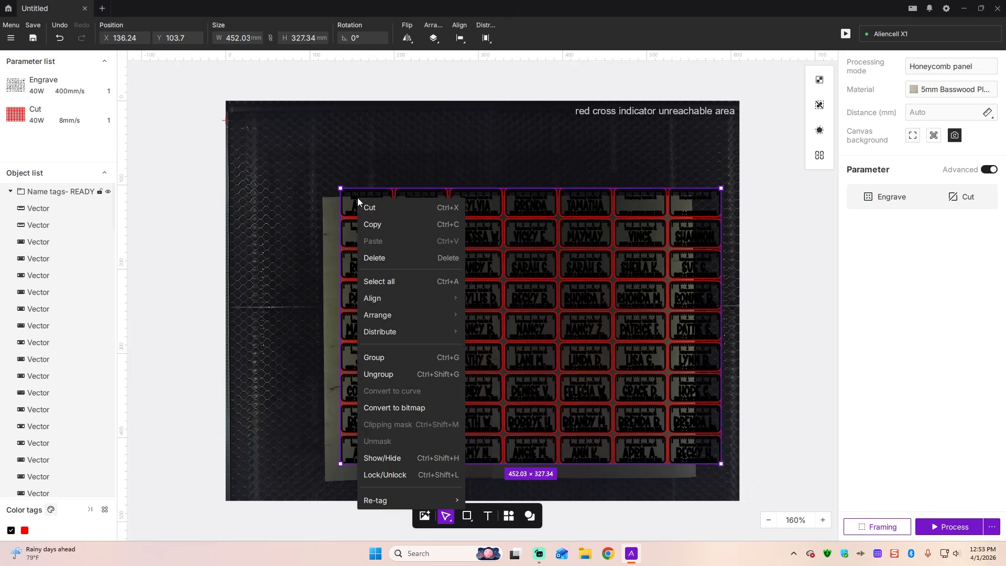
pyautogui.click(385, 374)
pyautogui.moveTo(306, 144); pyautogui.dragTo(746, 220)
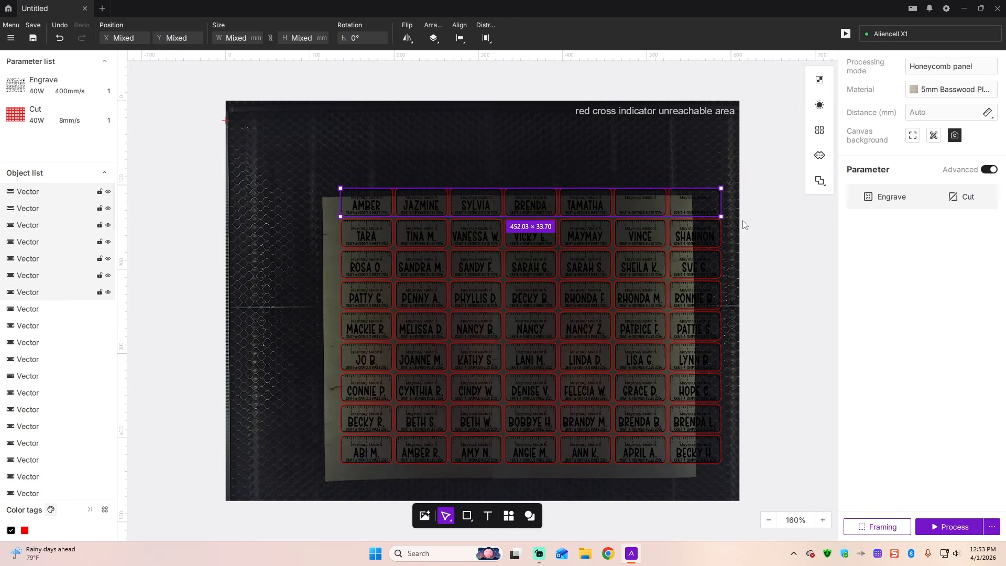
pyautogui.moveTo(522, 126); pyautogui.dragTo(501, 69)
pyautogui.click(753, 181)
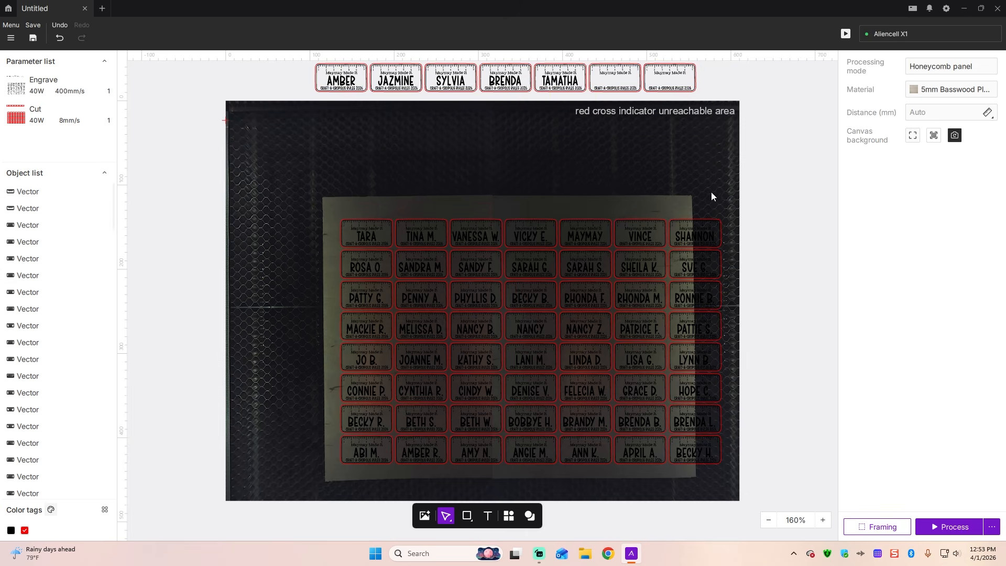
# Move the rightmost column of tags that overhangs the plywood outside the work area.
pyautogui.moveTo(661, 174); pyautogui.dragTo(778, 491)
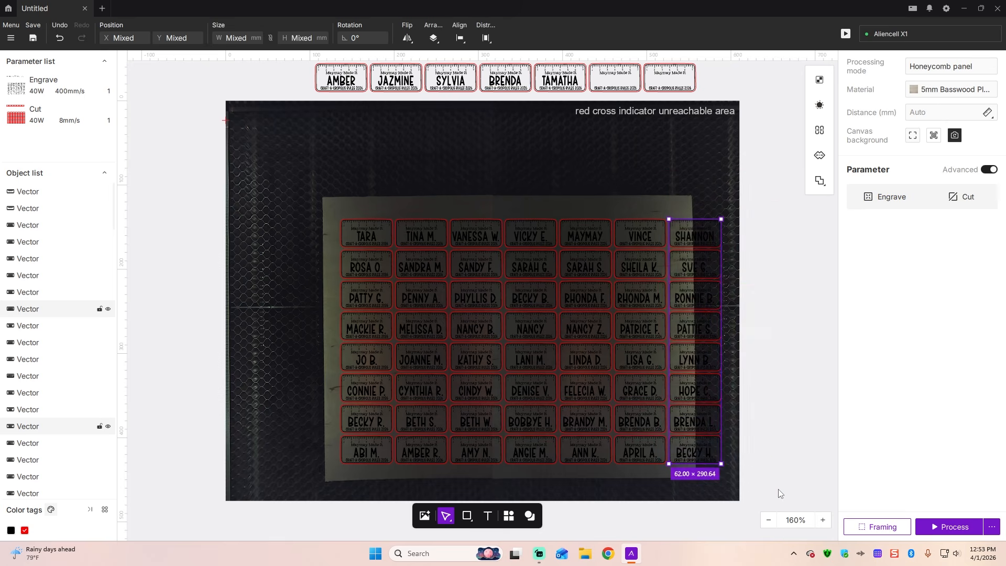
pyautogui.moveTo(698, 333); pyautogui.dragTo(779, 305)
pyautogui.click(756, 130)
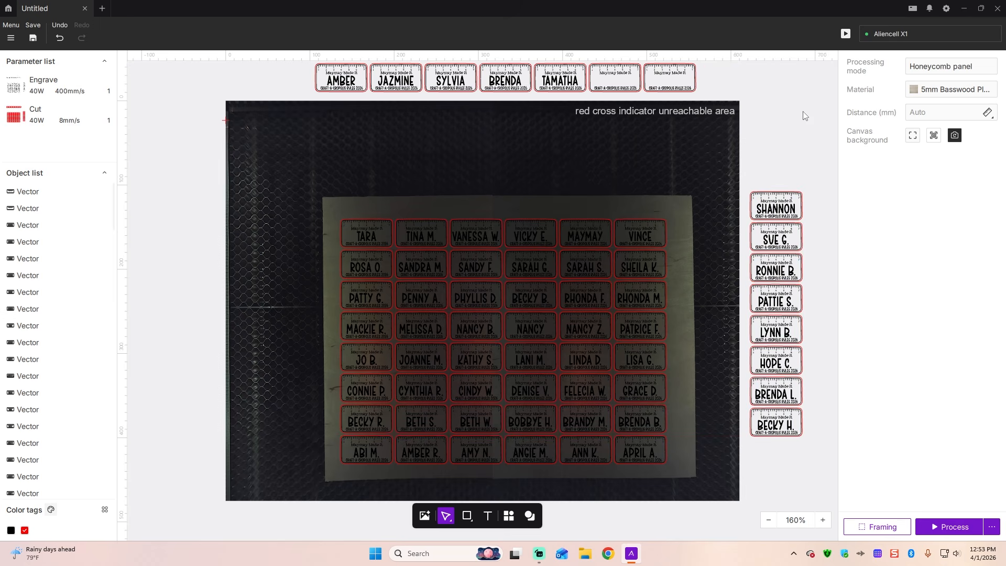
# Preview the laser job with the travel path shown and hidden, and return to the canvas.
pyautogui.click(845, 35)
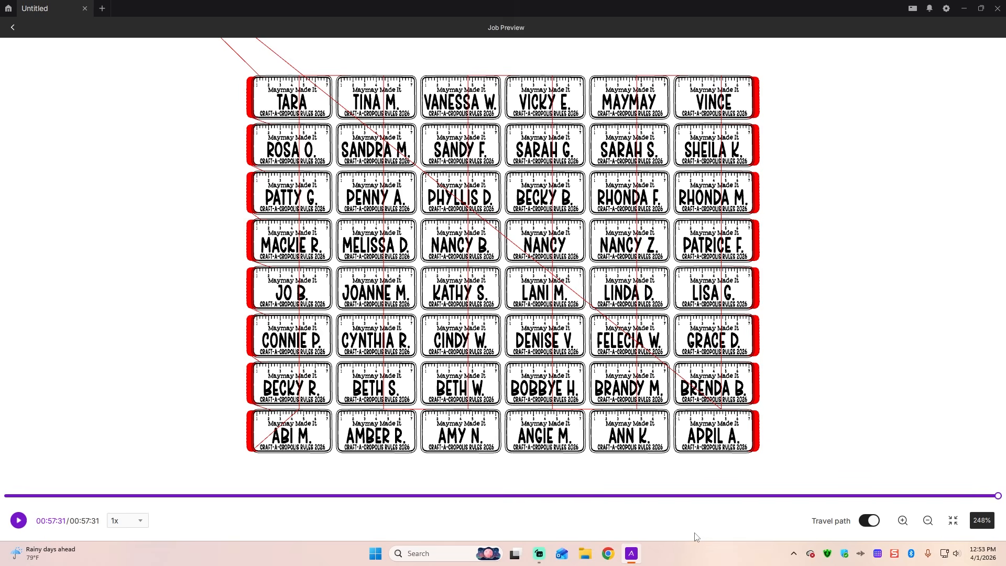
pyautogui.click(869, 521)
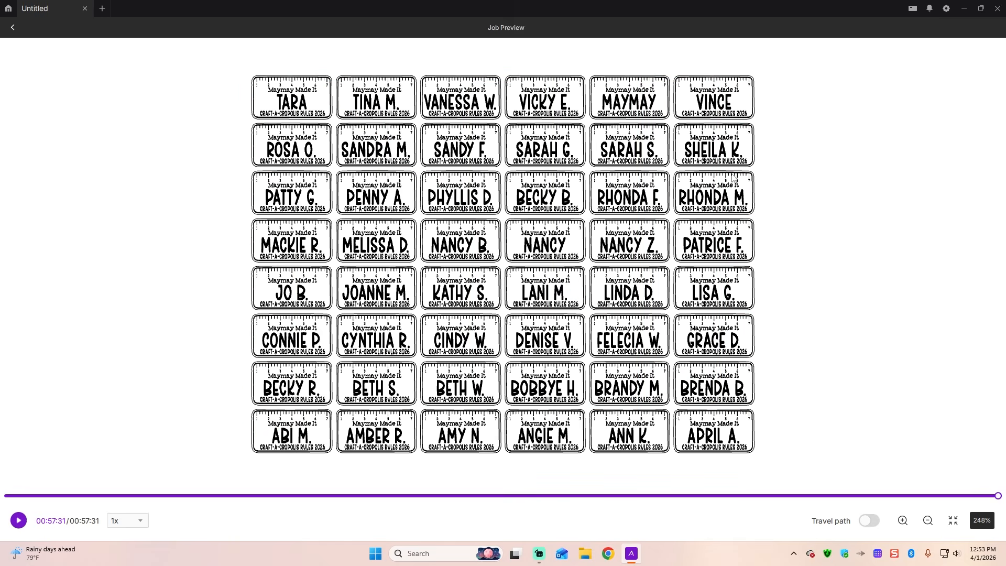
pyautogui.click(870, 521)
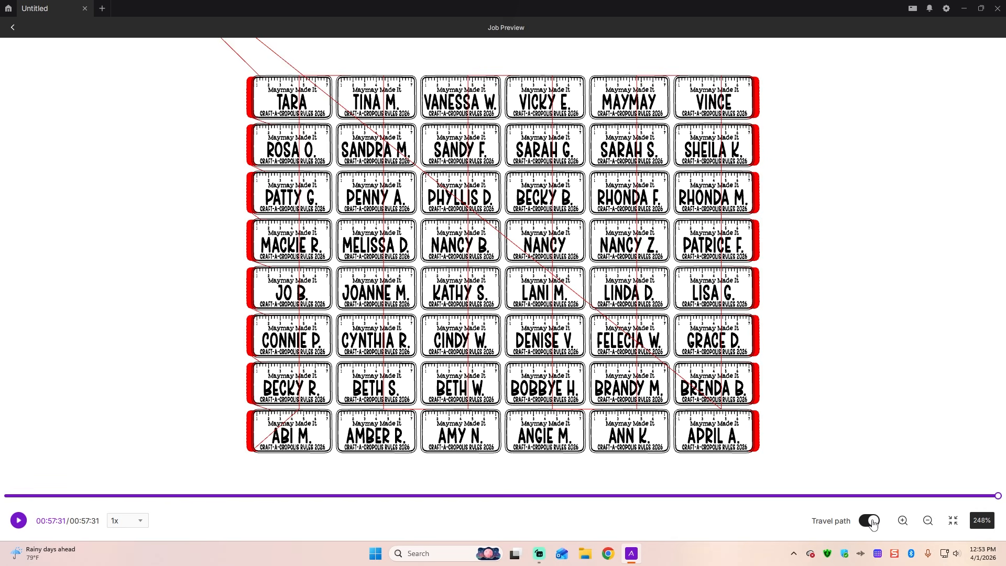
pyautogui.click(871, 521)
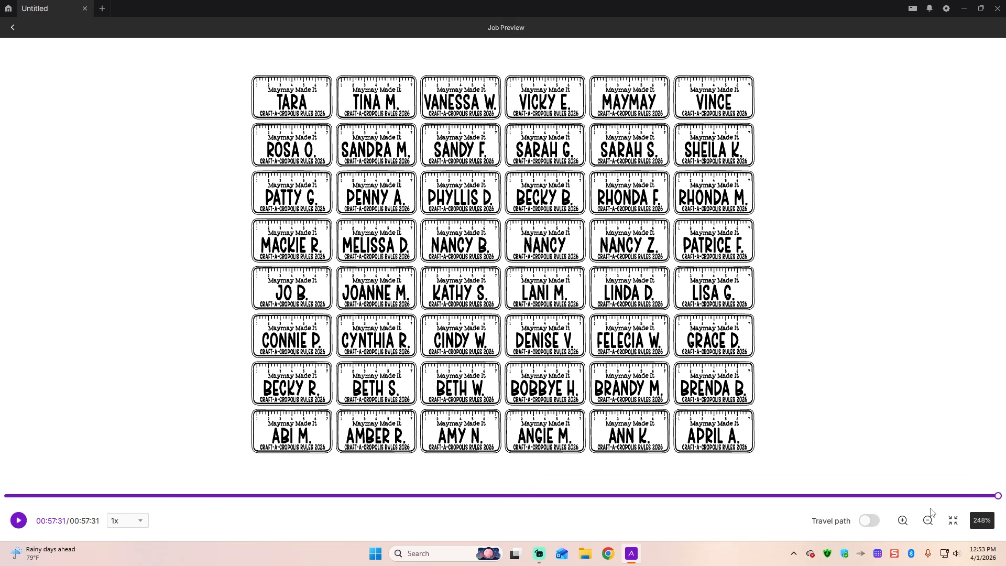
pyautogui.click(12, 28)
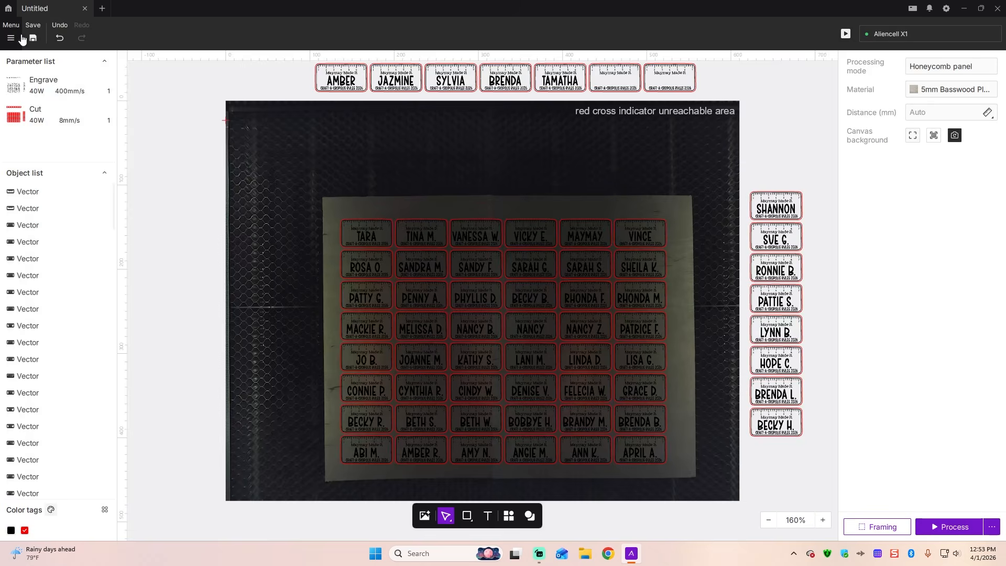
# Start processing the name tag job on the Aliencell X1.
pyautogui.click(935, 528)
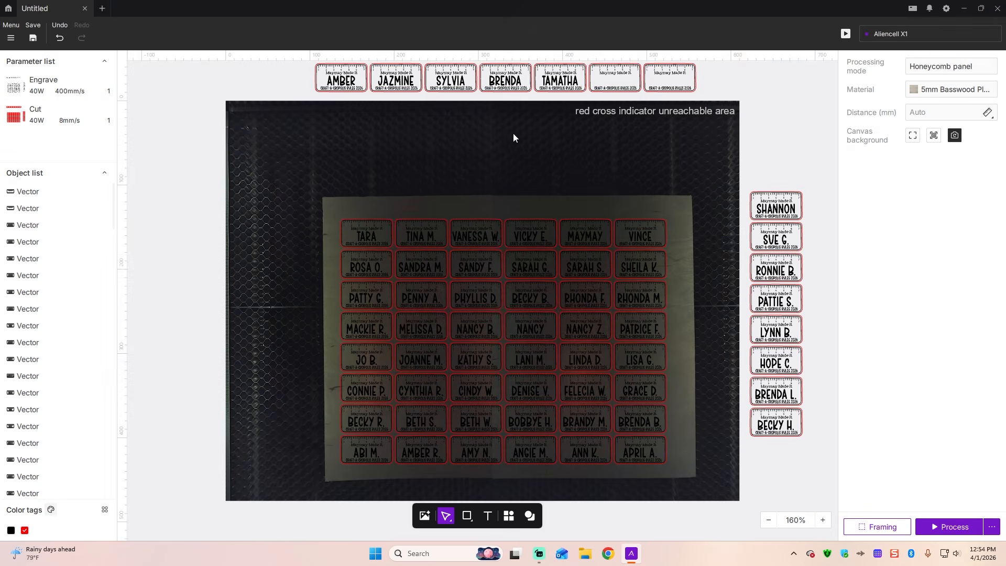
pyautogui.click(945, 9)
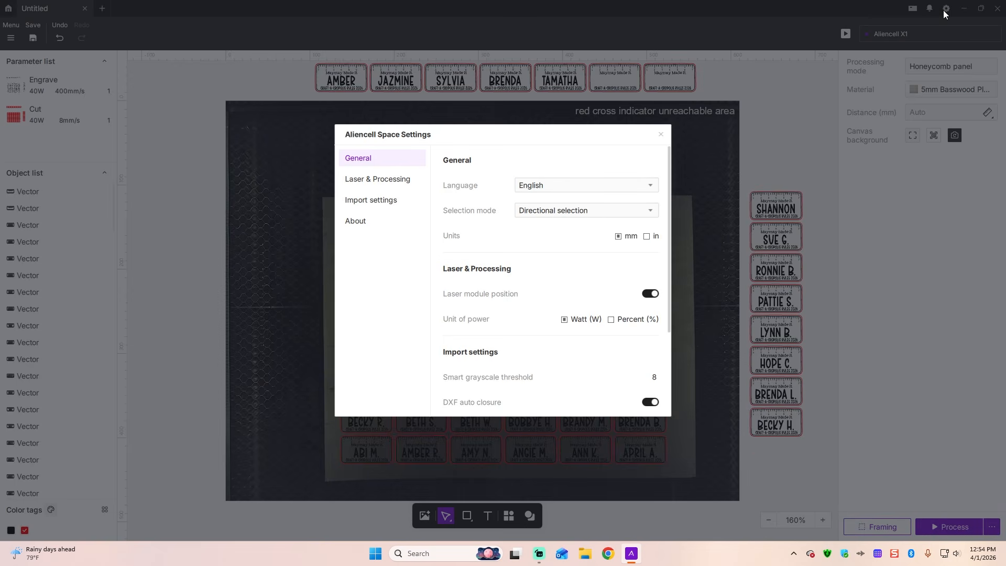
pyautogui.click(659, 135)
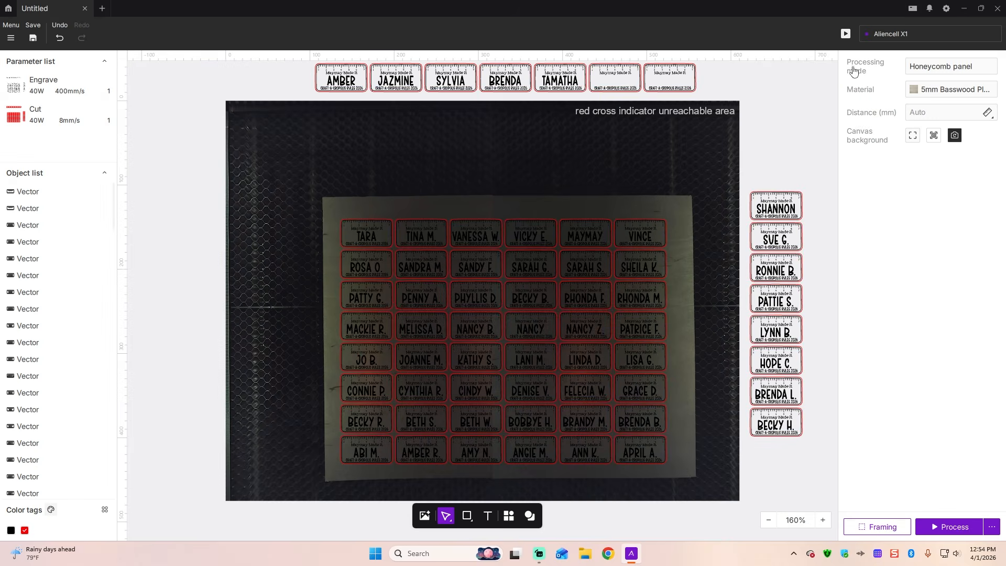
# Watch the running job through the machine's camera feed in a maximised live view, and return to the canvas.
pyautogui.click(913, 9)
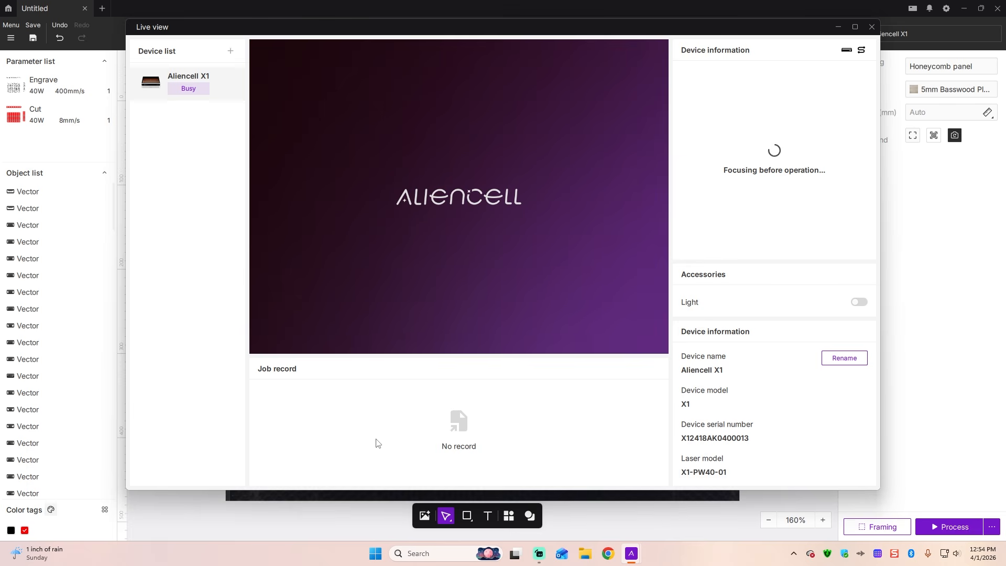
pyautogui.click(854, 26)
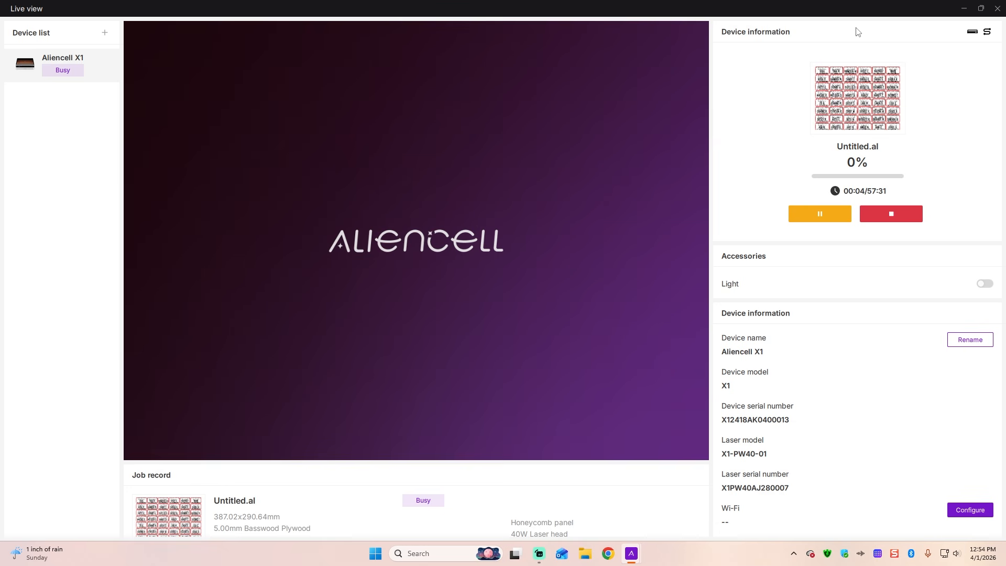
pyautogui.click(417, 241)
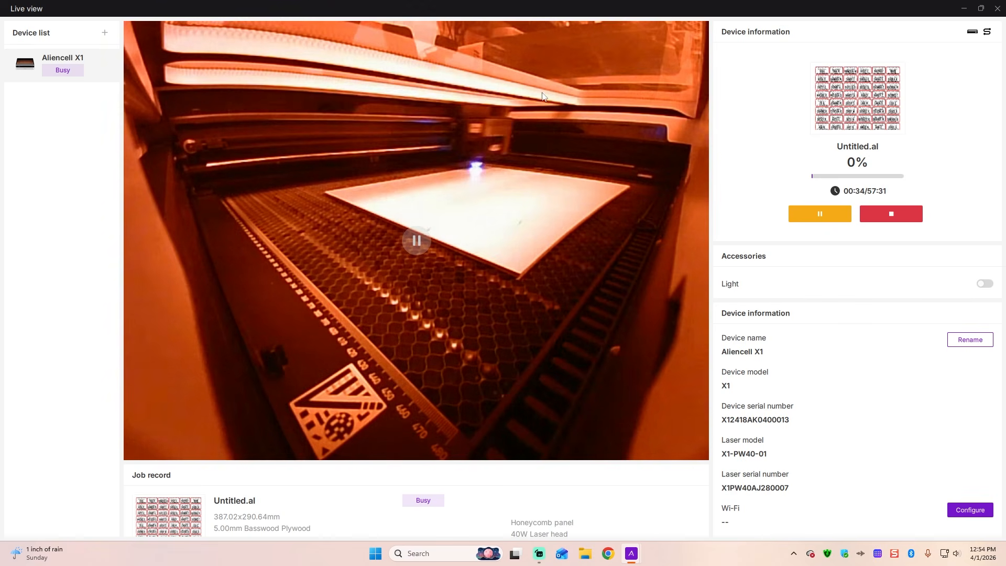
pyautogui.moveTo(614, 10); pyautogui.dragTo(655, 0)
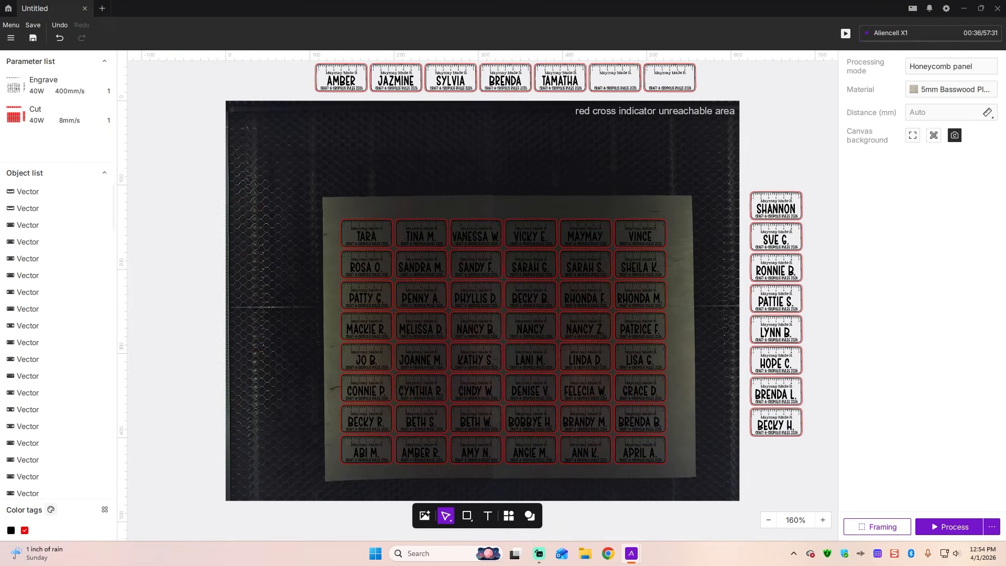
# Switch to the Downloads folder, open the "Name Tags Aprill 2026 - corrected" workbook in a maximised Excel window and enable editing.
pyautogui.click(964, 9)
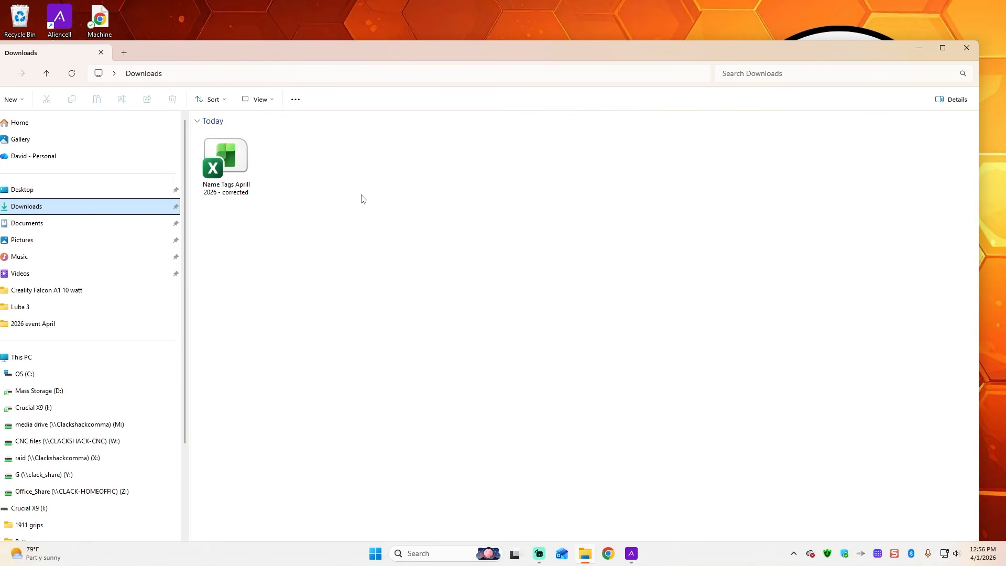
pyautogui.doubleClick(230, 163)
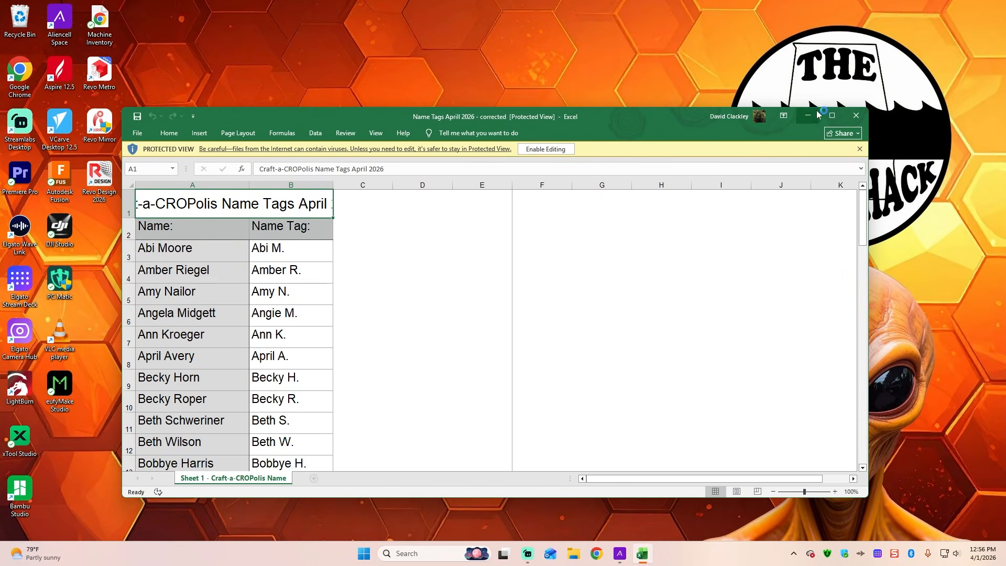
pyautogui.click(832, 115)
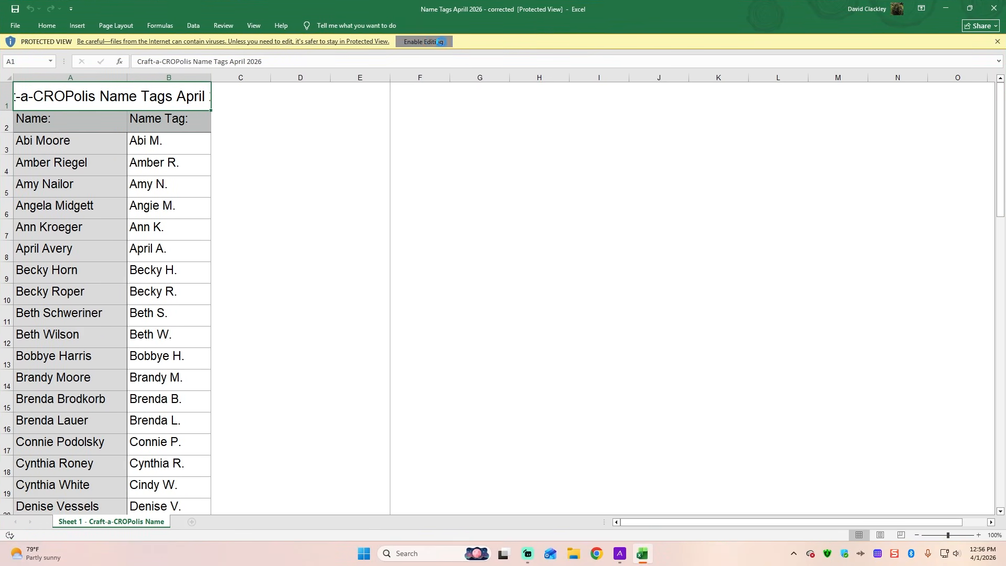
pyautogui.click(440, 42)
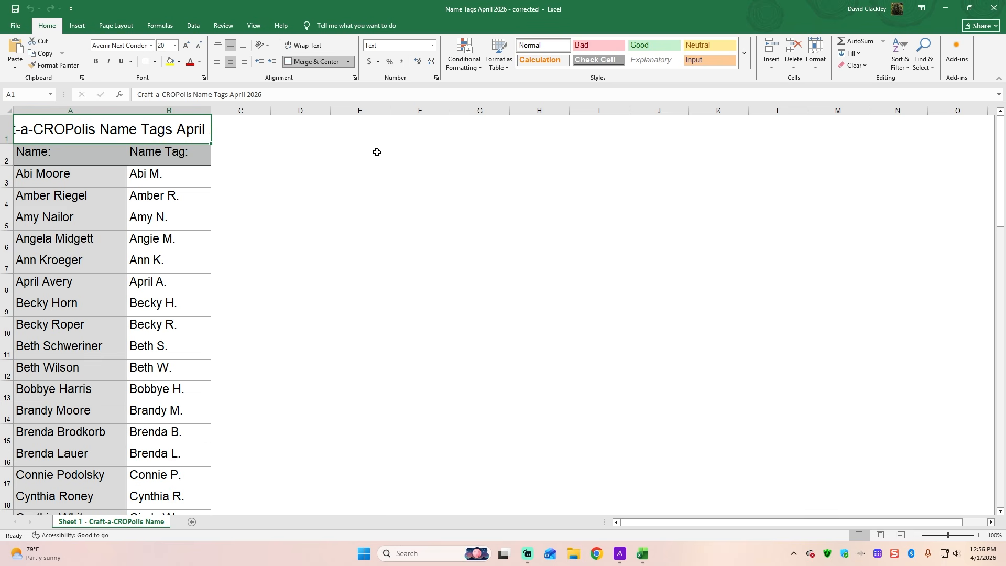
pyautogui.scroll(-3, 469, 211)
pyautogui.scroll(3, 301, 220)
# Delete the title row and the column header row above the list of names.
pyautogui.click(7, 124)
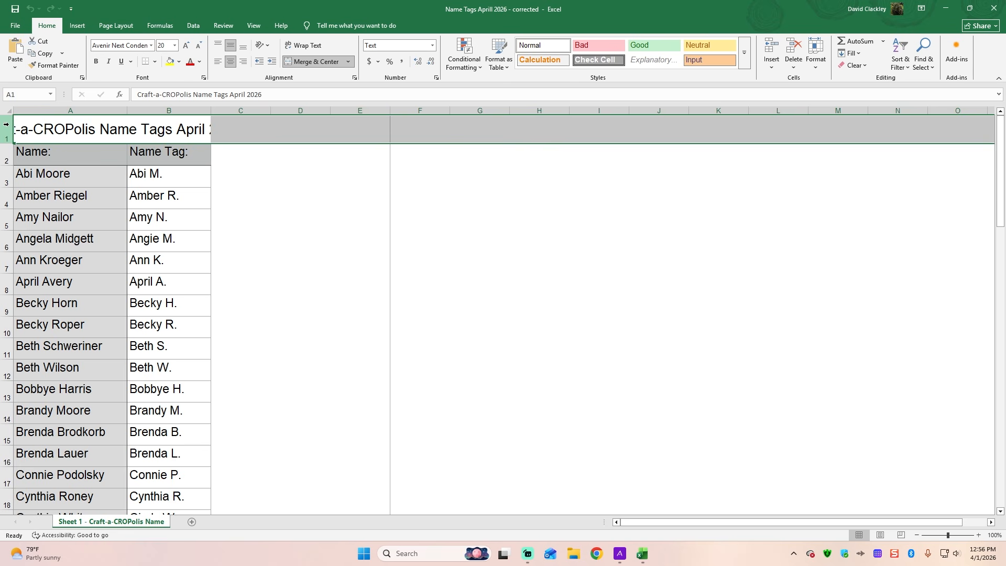
pyautogui.moveTo(7, 124); pyautogui.dragTo(6, 154)
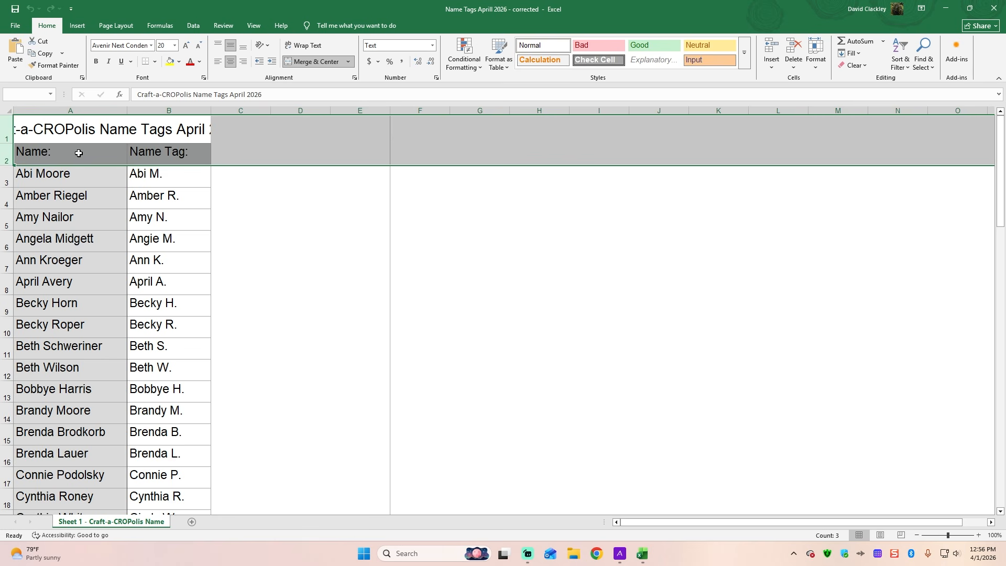
pyautogui.rightClick(4, 127)
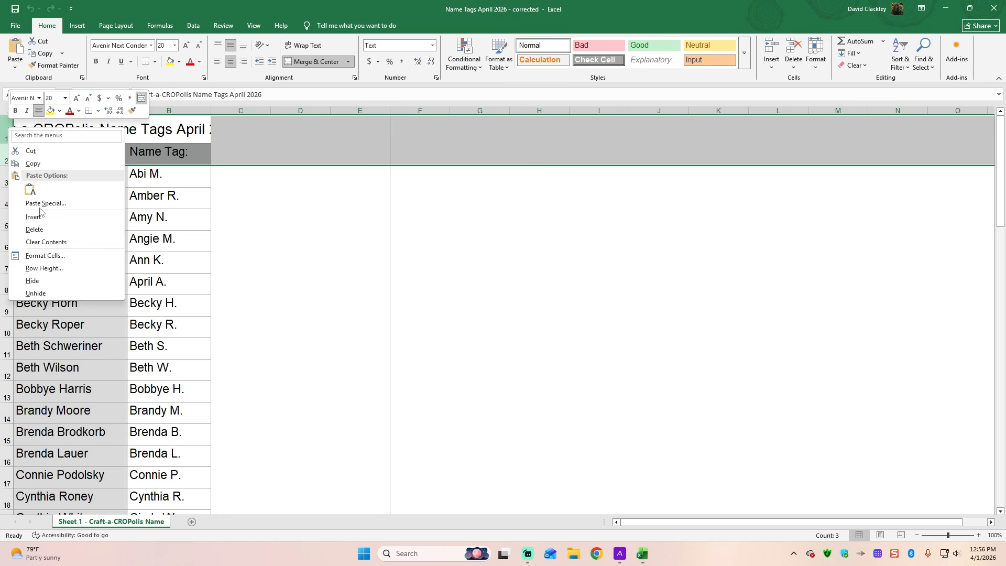
pyautogui.click(42, 230)
pyautogui.click(369, 195)
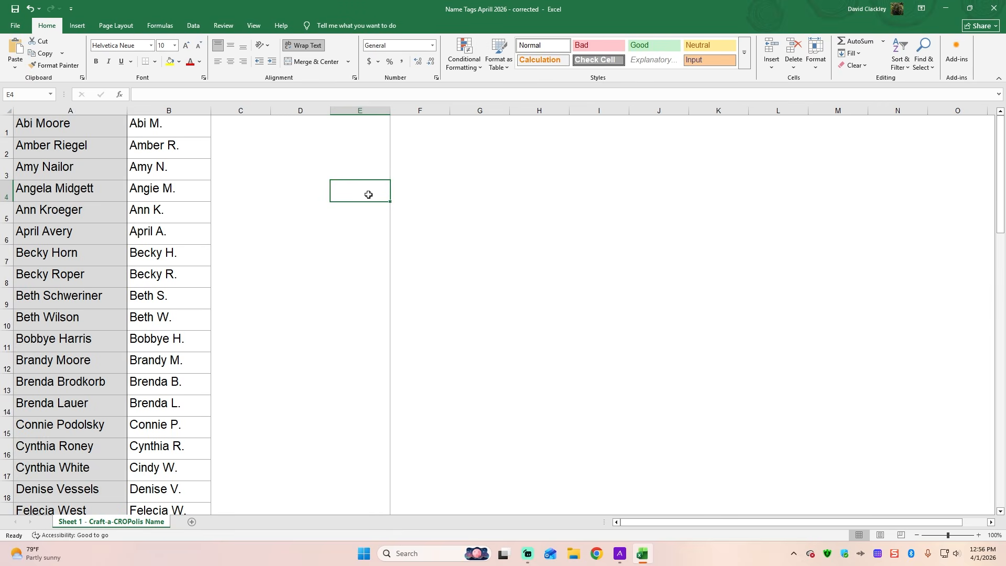
# Delete the full-name column so only the name tag entries remain in column A.
pyautogui.click(75, 112)
pyautogui.rightClick(74, 112)
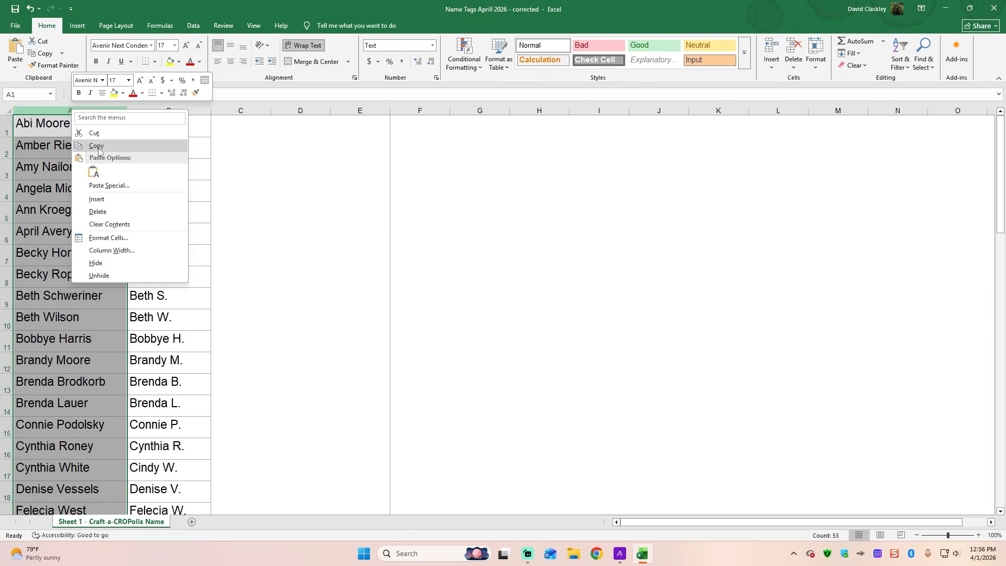
pyautogui.click(98, 212)
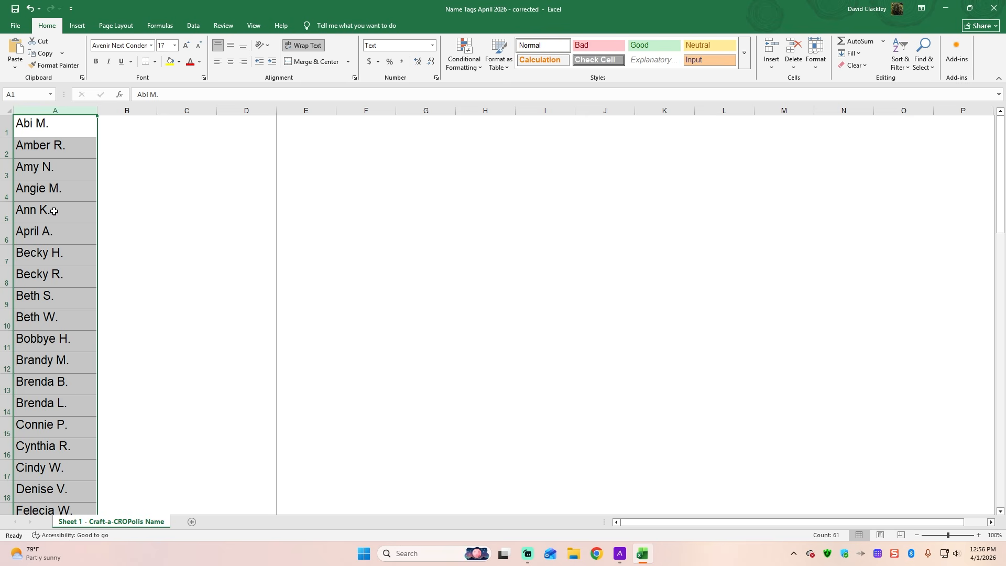
# Examine the name tag list in column A from its first entry to its last for leftover headers or gaps.
pyautogui.scroll(-20, 55, 258)
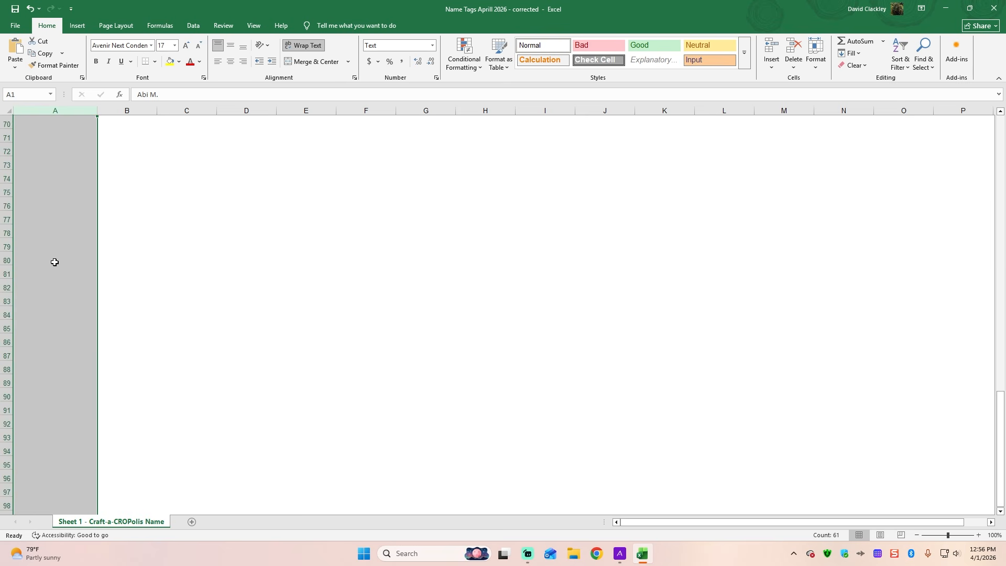
pyautogui.scroll(2, 55, 262)
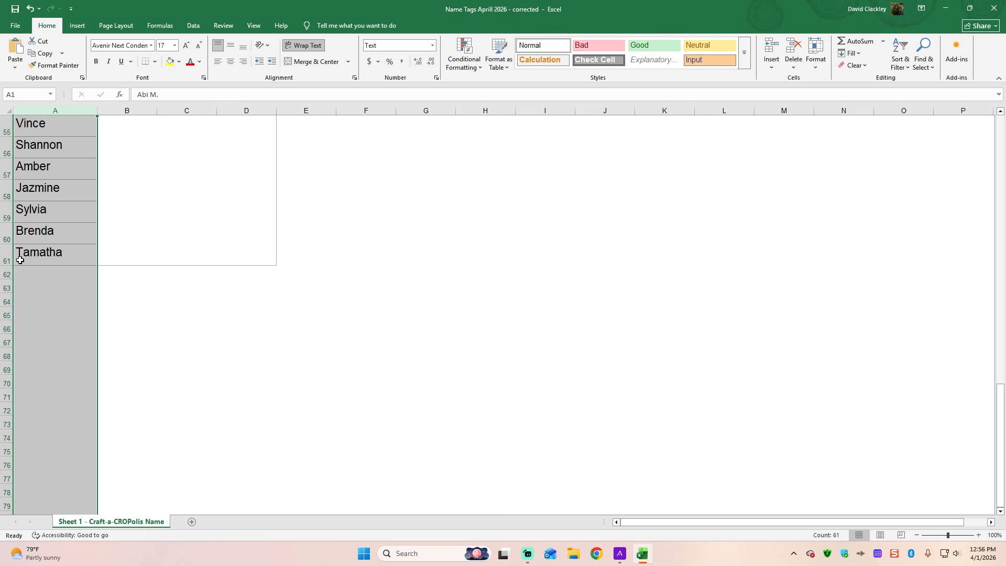
pyautogui.scroll(18, 40, 261)
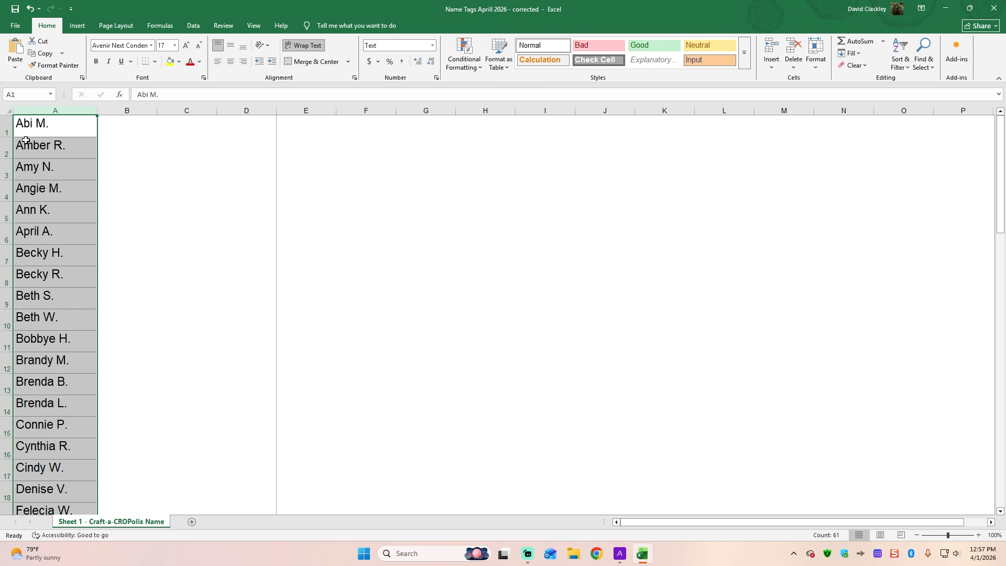
pyautogui.scroll(-19, 26, 140)
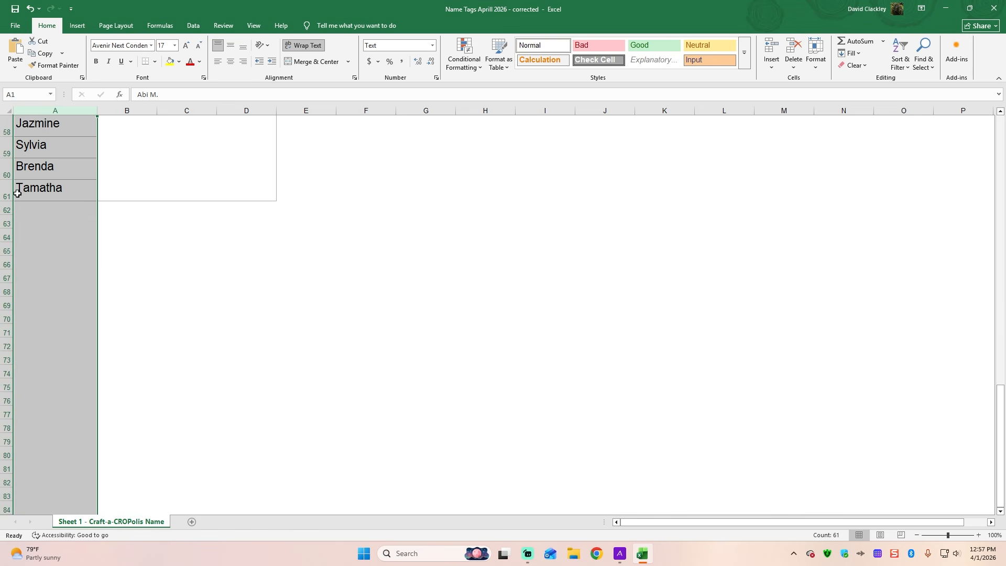
pyautogui.scroll(19, 19, 193)
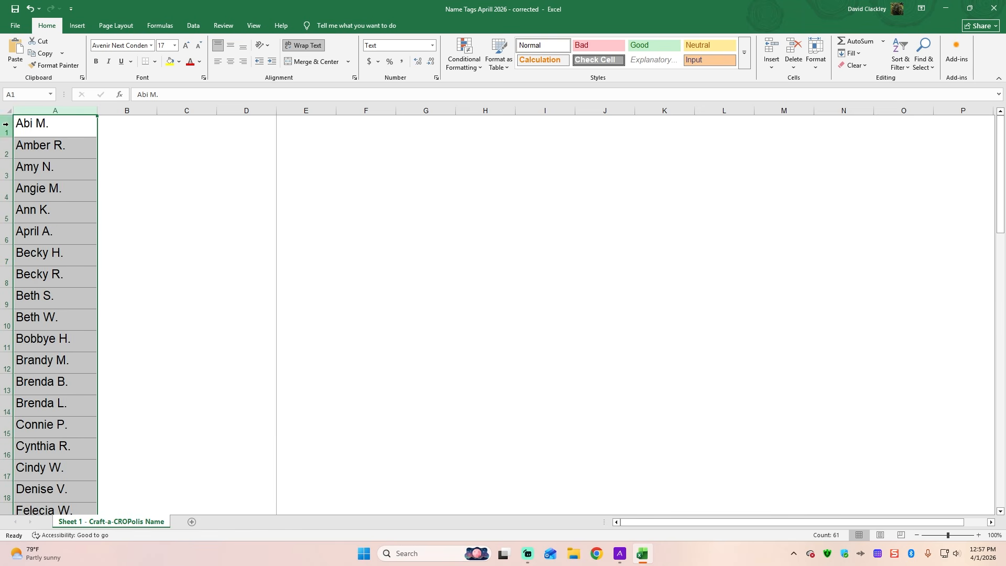
pyautogui.scroll(-17, 49, 236)
pyautogui.scroll(-5, 49, 235)
pyautogui.scroll(5, 9, 153)
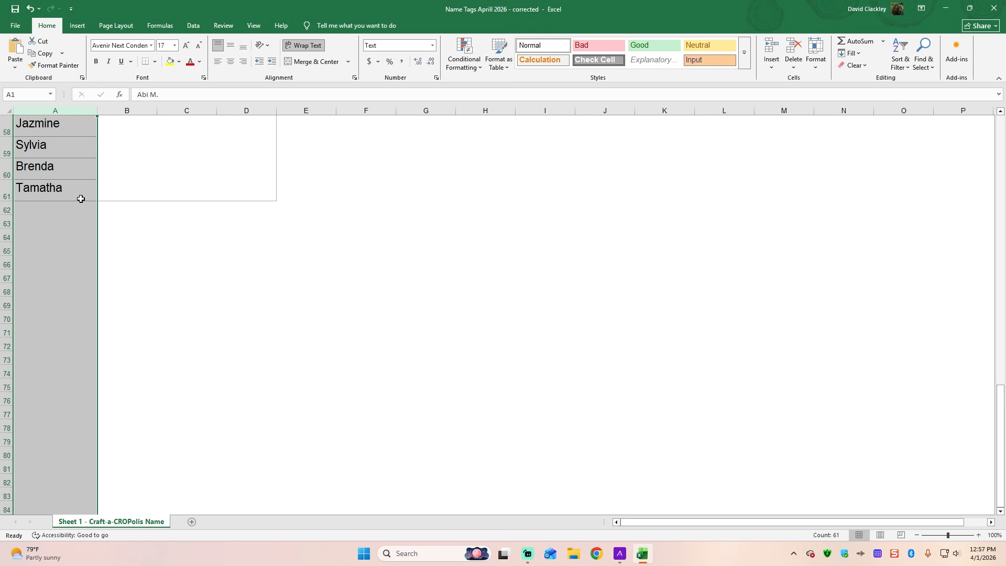
pyautogui.click(240, 319)
pyautogui.scroll(19, 238, 321)
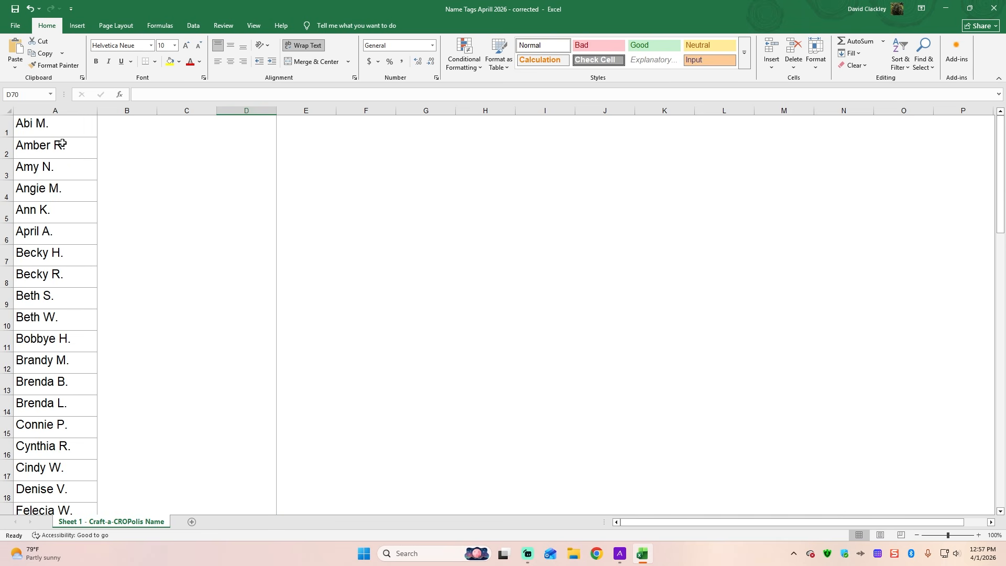
# Export the sheet as a CSV (Comma delimited) file named "Name Tags Aprill 2026 - corrected" in Downloads, keeping that format.
pyautogui.click(15, 25)
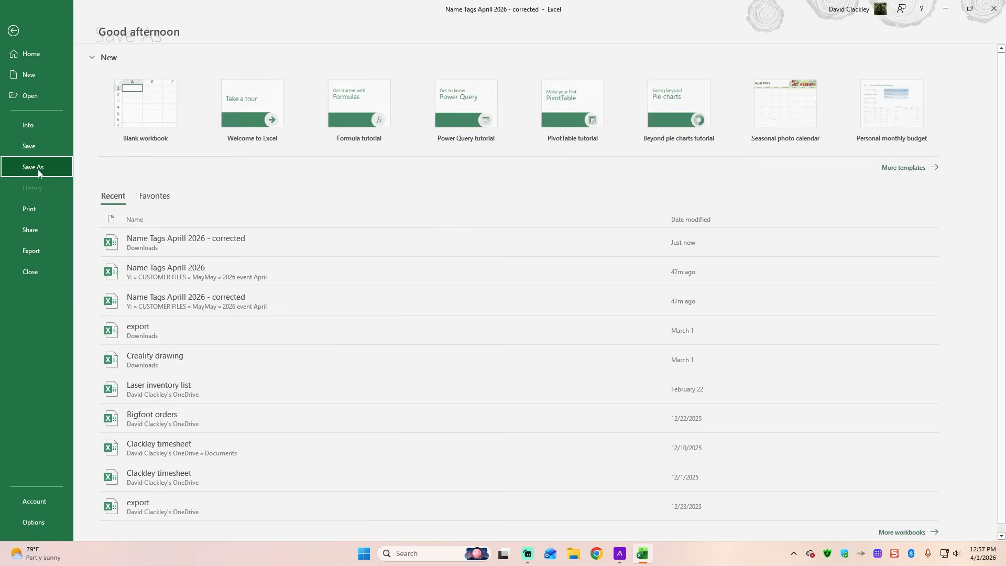
pyautogui.click(38, 169)
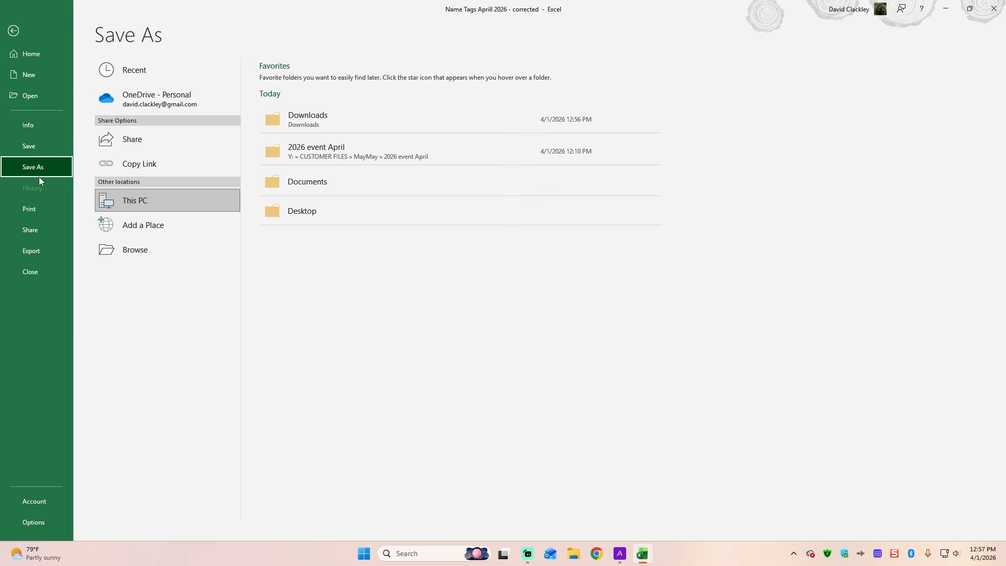
pyautogui.click(35, 252)
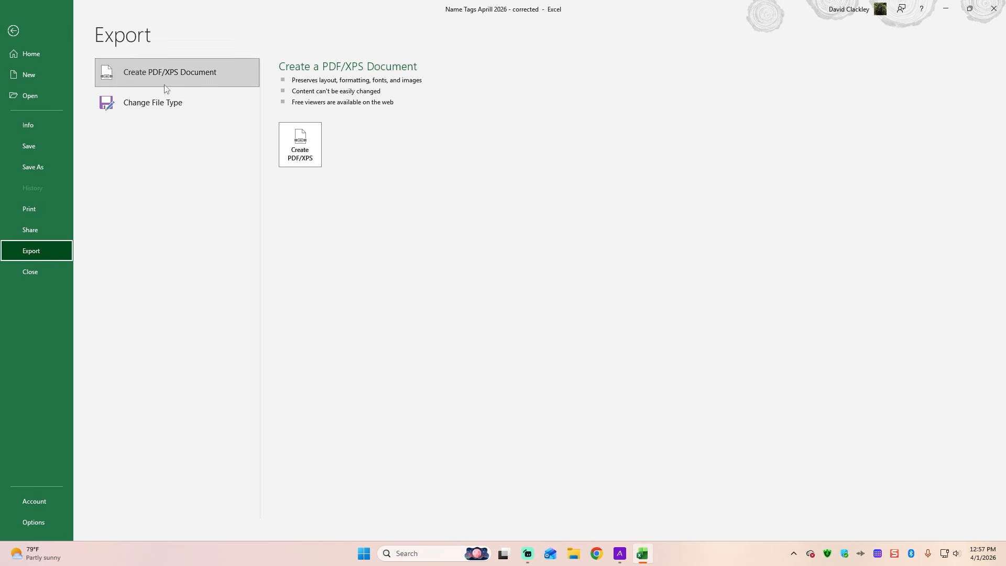
pyautogui.click(165, 101)
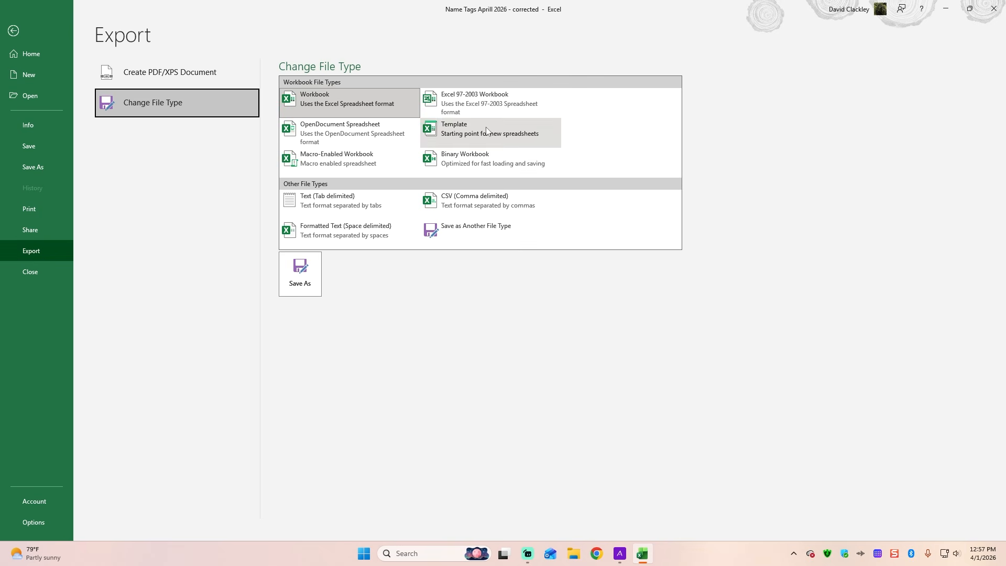
pyautogui.click(465, 205)
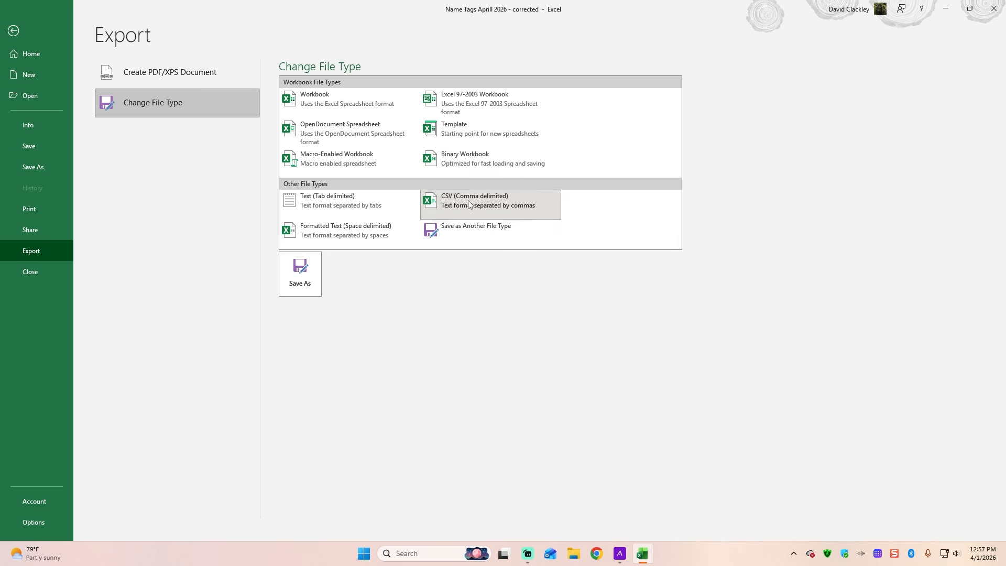
pyautogui.click(300, 272)
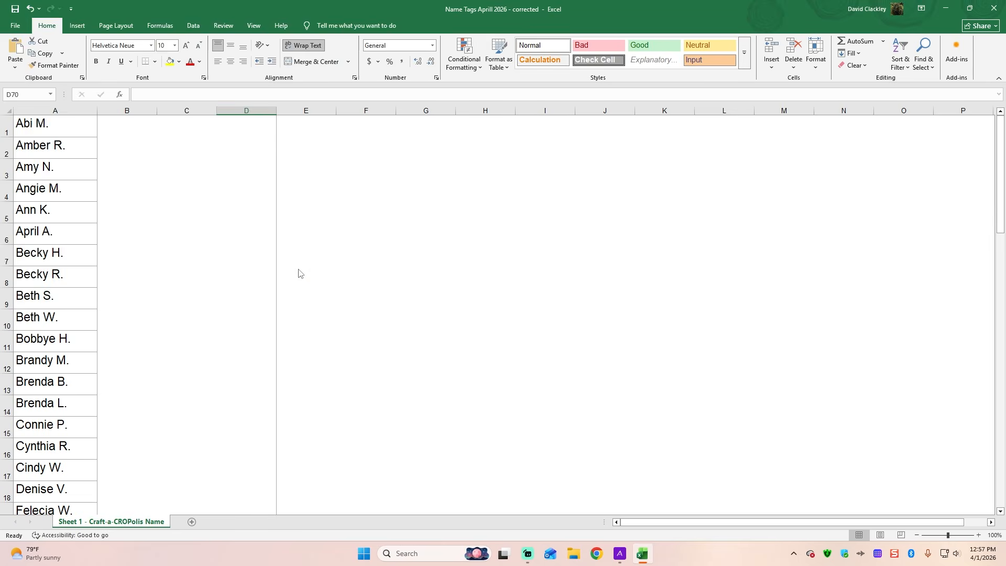
pyautogui.moveTo(191, 138); pyautogui.dragTo(192, 84)
pyautogui.click(51, 158)
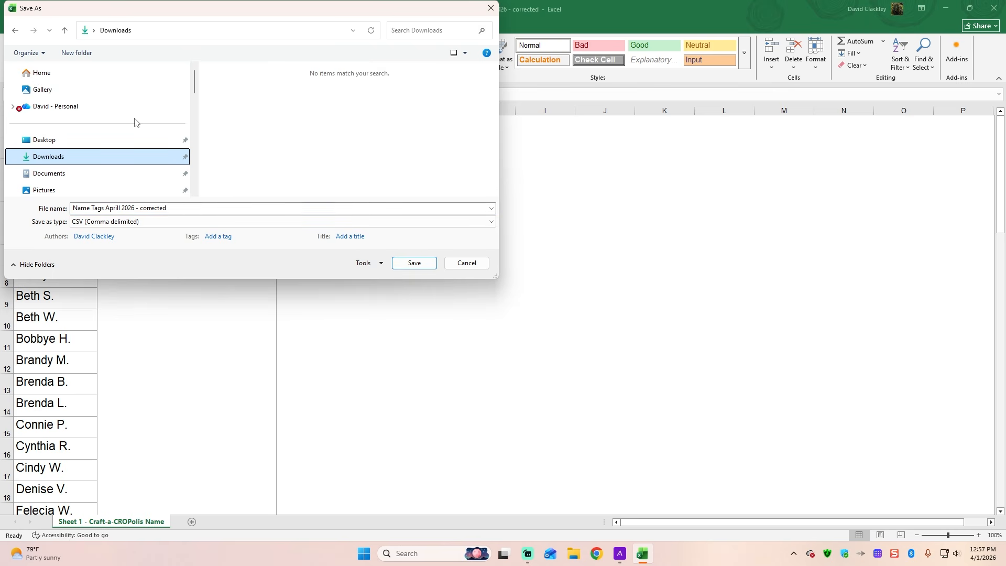
pyautogui.click(414, 263)
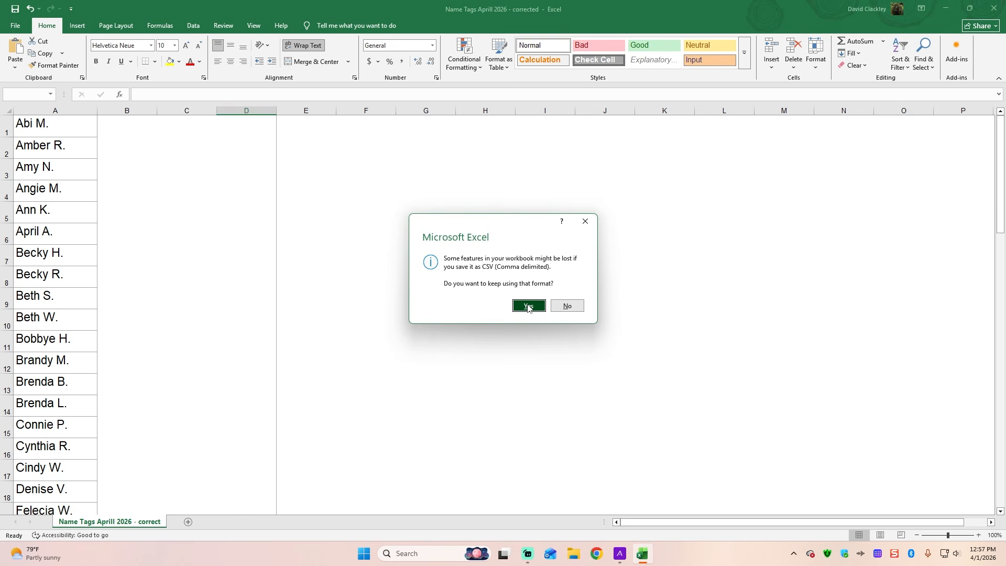
pyautogui.click(528, 306)
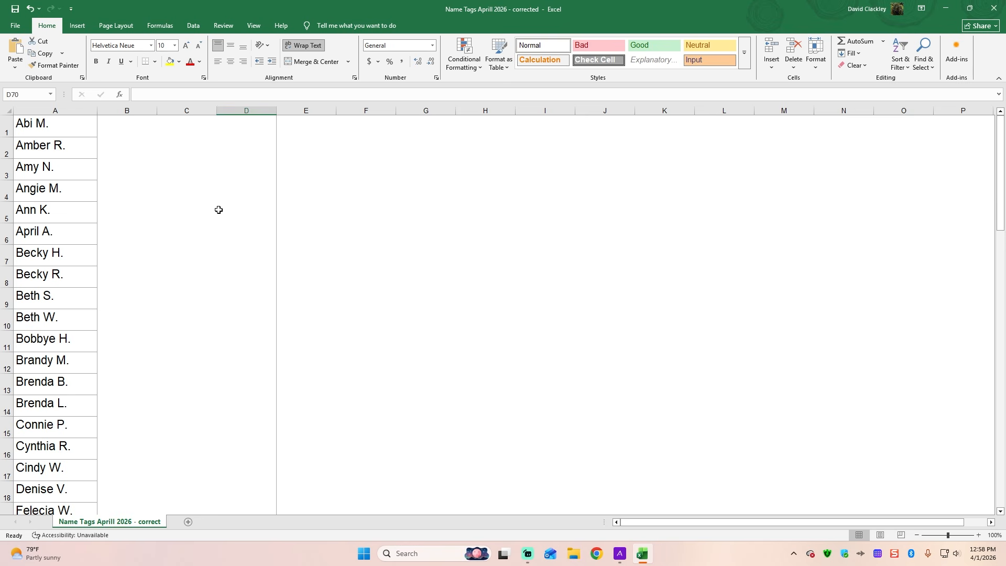
# Close the workbook, open the exported CSV from the Downloads folder and check its name list from start to end.
pyautogui.click(994, 7)
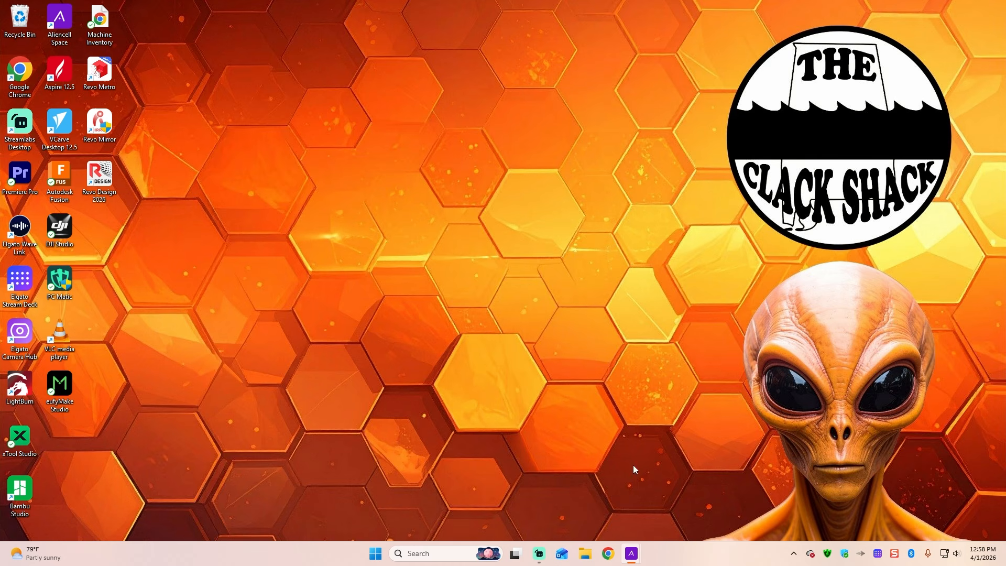
pyautogui.click(585, 553)
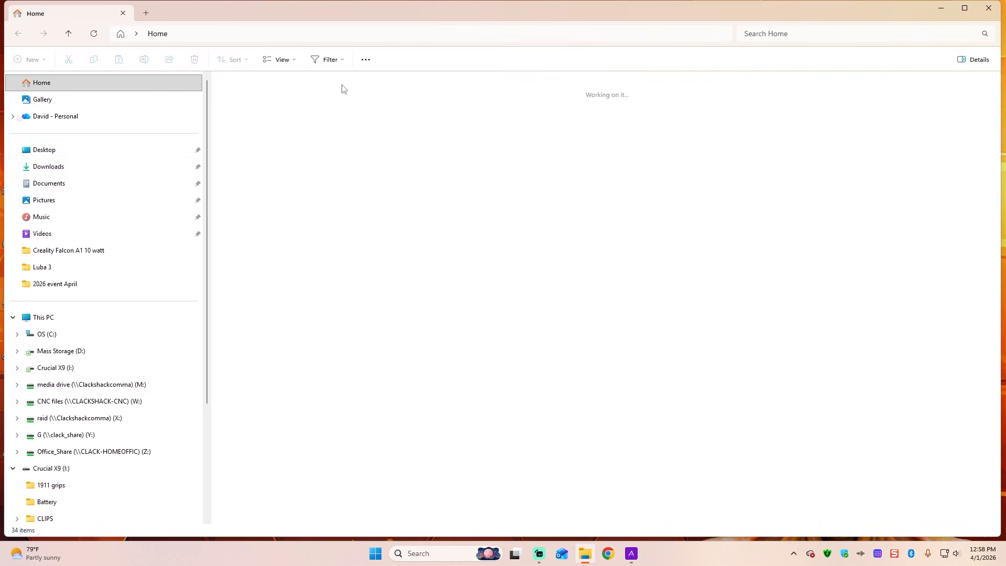
pyautogui.click(58, 167)
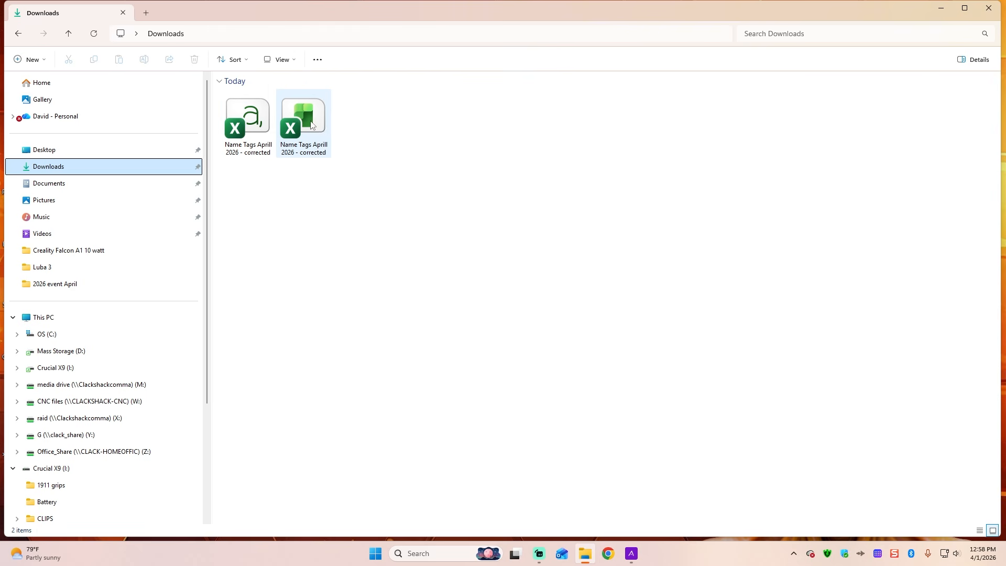
pyautogui.doubleClick(252, 109)
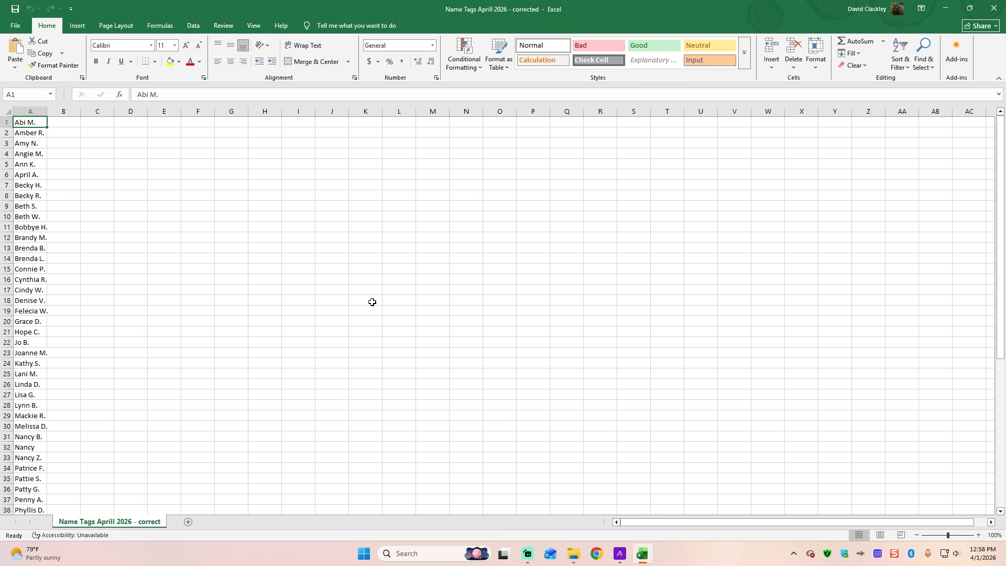
pyautogui.scroll(-7, 23, 236)
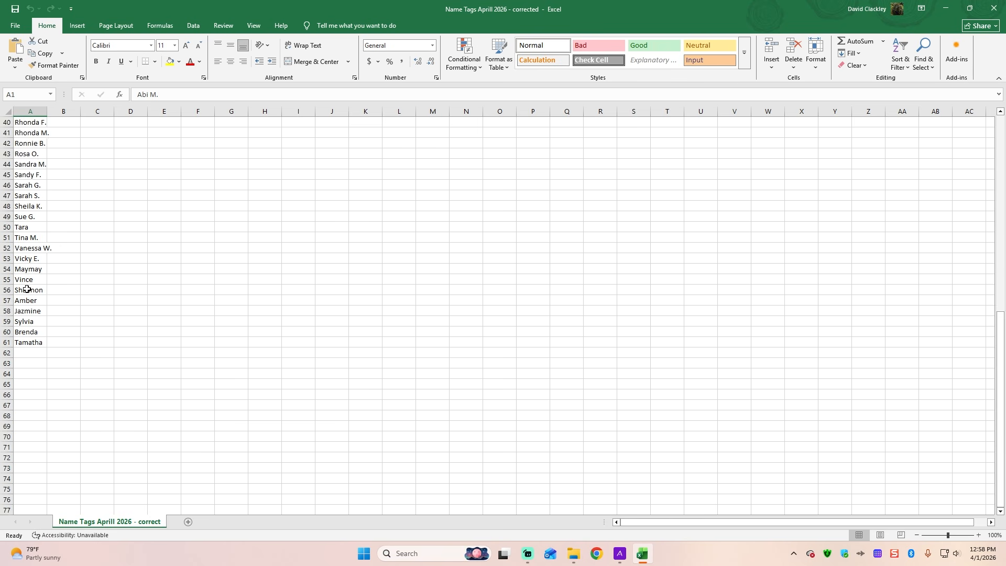
pyautogui.scroll(7, 27, 288)
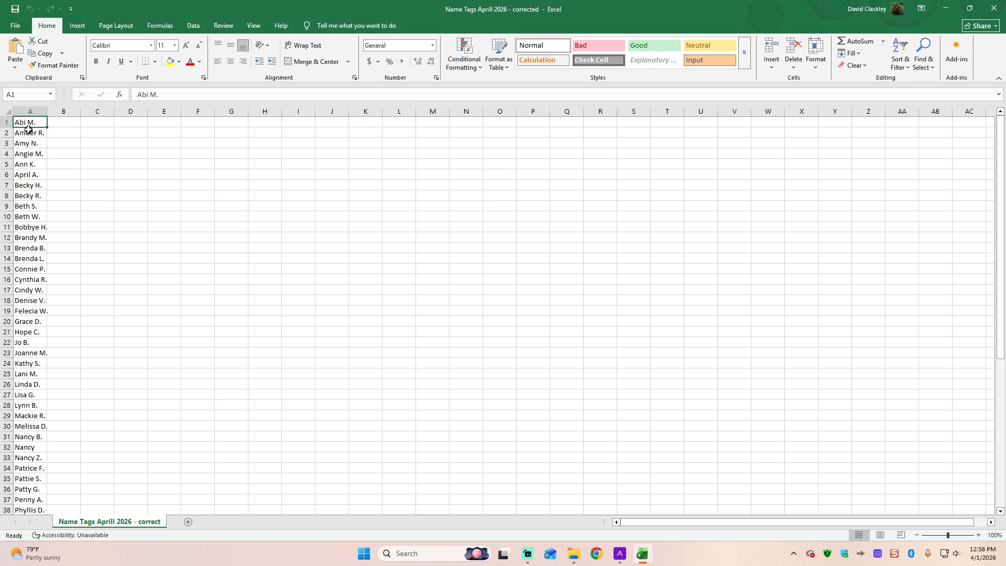
pyautogui.scroll(-15, 25, 273)
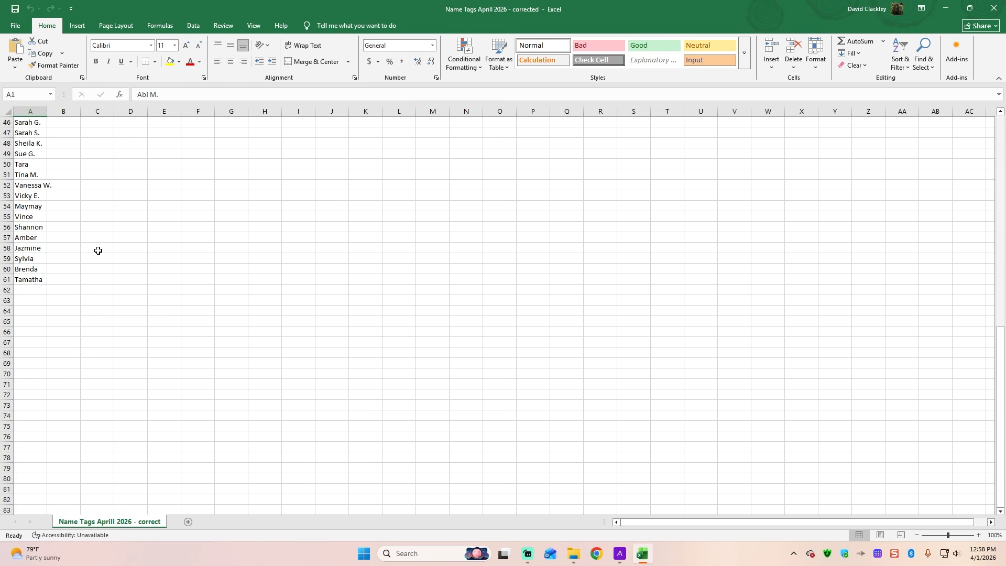
pyautogui.scroll(15, 98, 251)
# Examine the file formats offered for saving a copy of the name list, picking CSV (Comma delimited), and close the save dialog without saving.
pyautogui.click(15, 26)
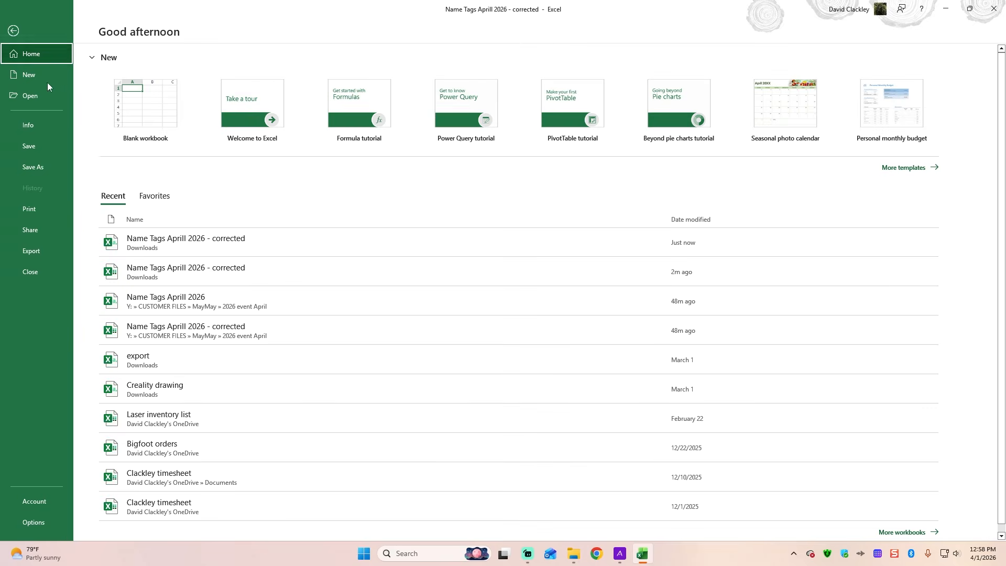
pyautogui.click(33, 165)
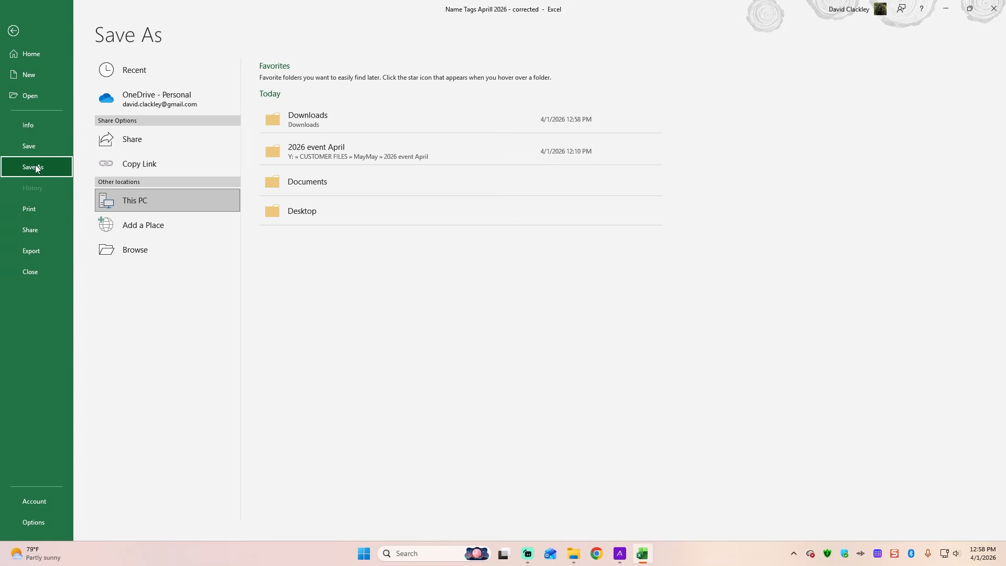
pyautogui.click(137, 249)
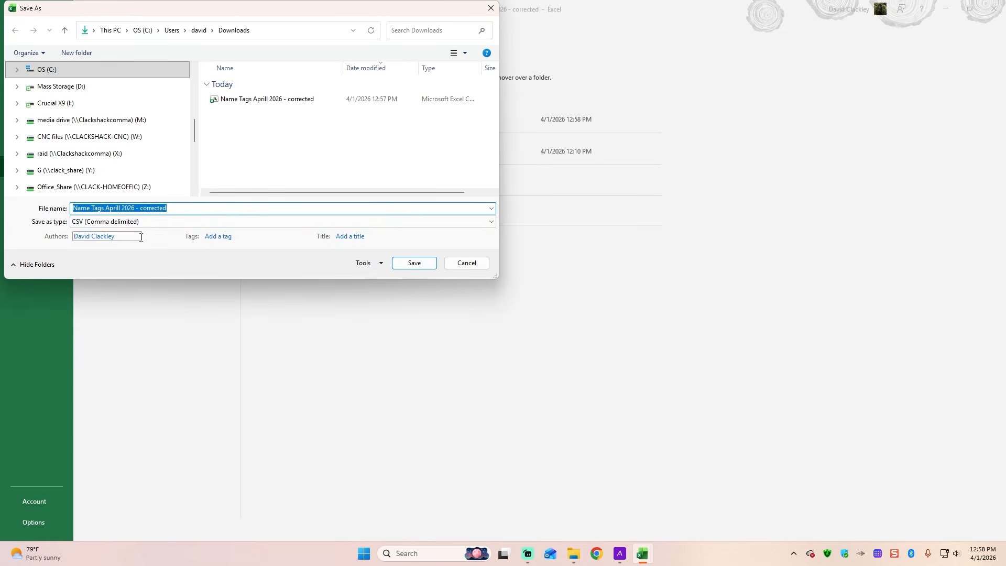
pyautogui.click(203, 223)
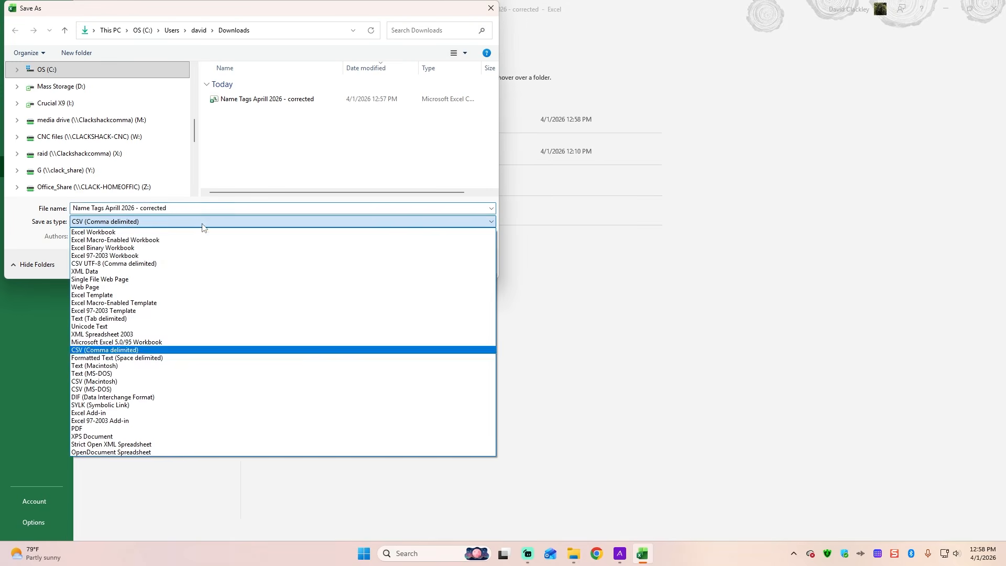
pyautogui.click(93, 351)
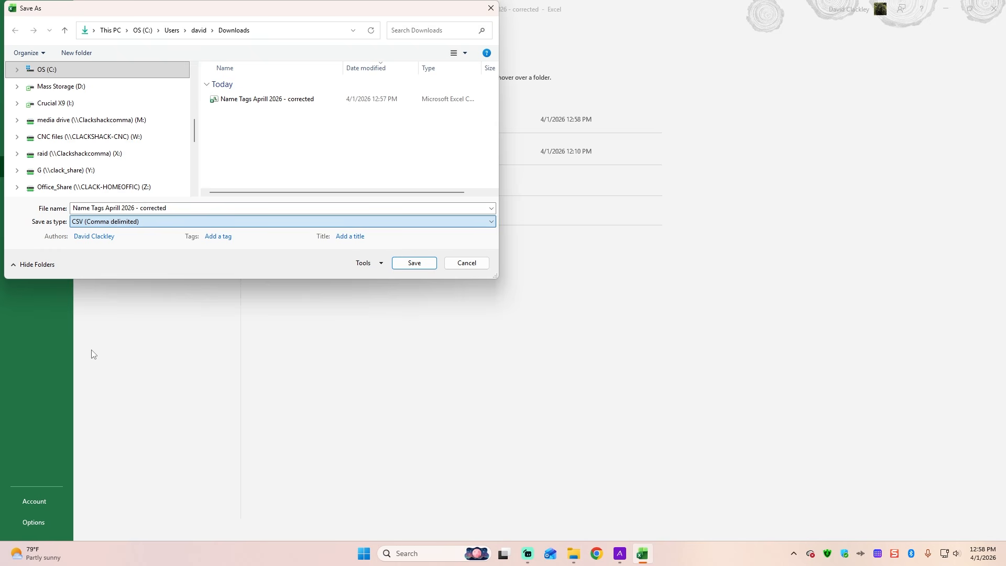
pyautogui.click(145, 222)
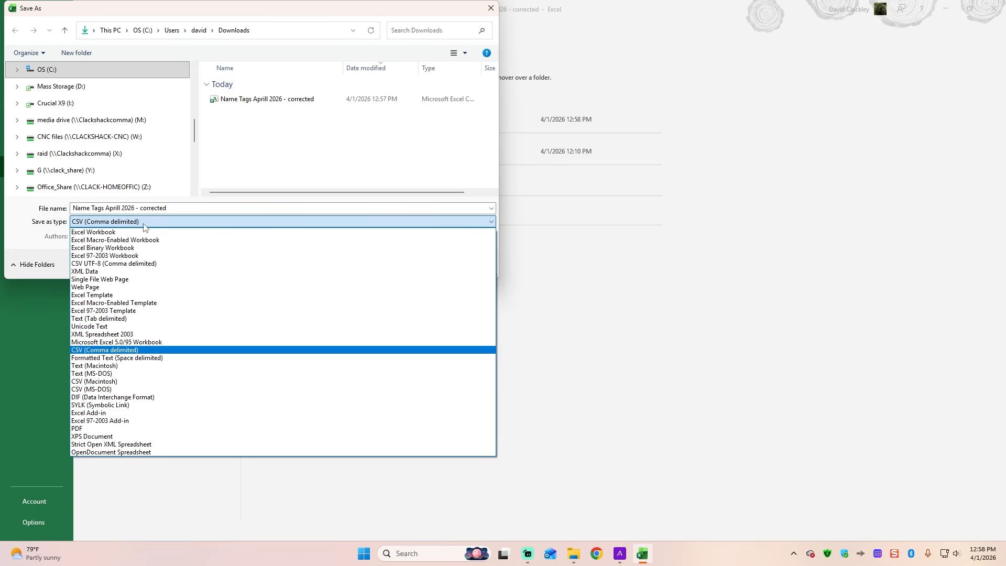
pyautogui.click(144, 224)
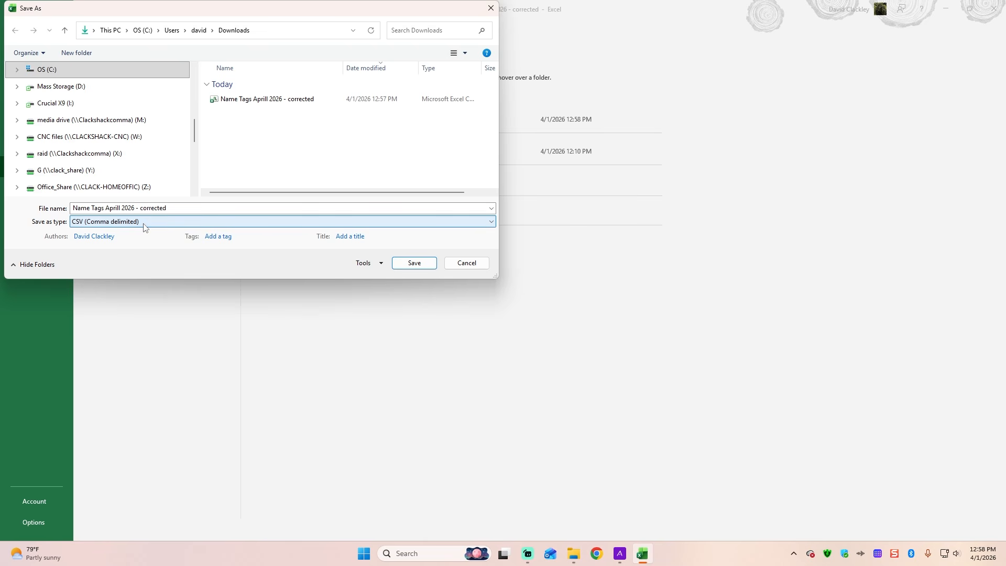
pyautogui.click(491, 8)
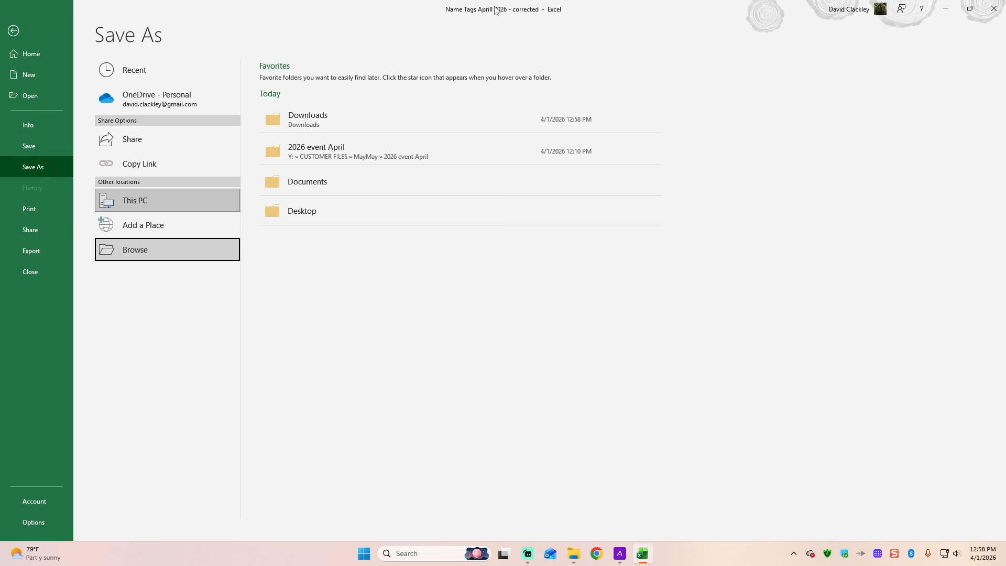